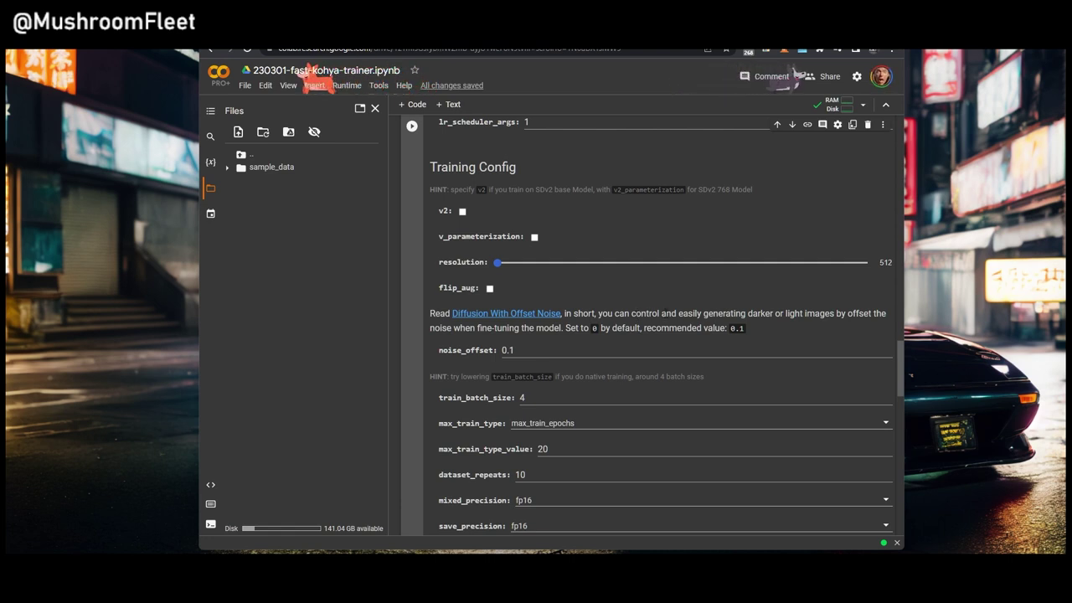
Step: Examine the noise_offset and train_batch_size settings in the Training Config section
drag(526, 350, 459, 367)
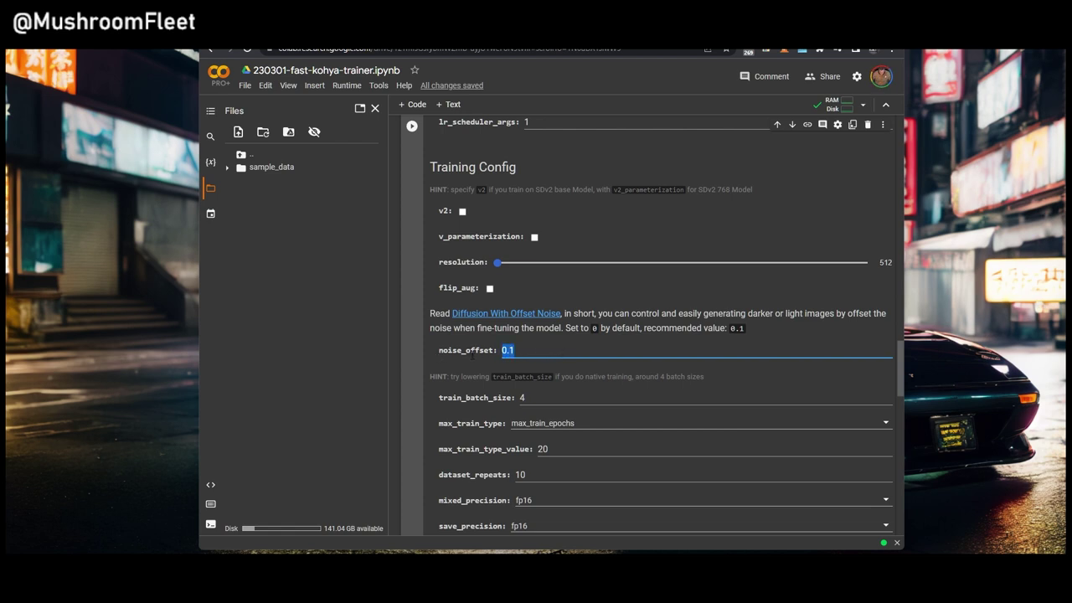
scroll(639, 341, down, 3)
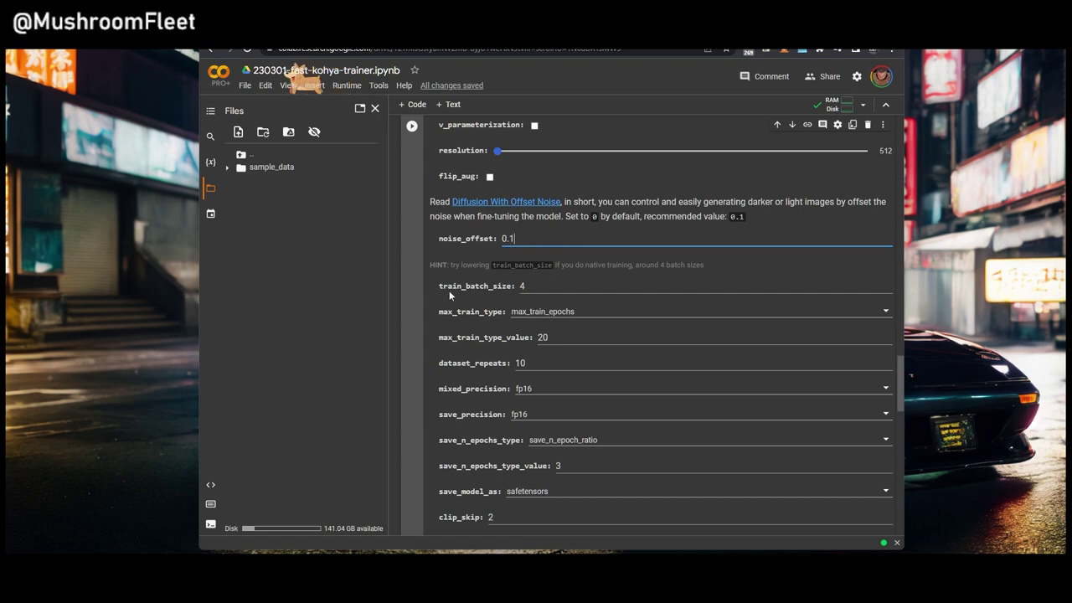
drag(434, 283, 517, 285)
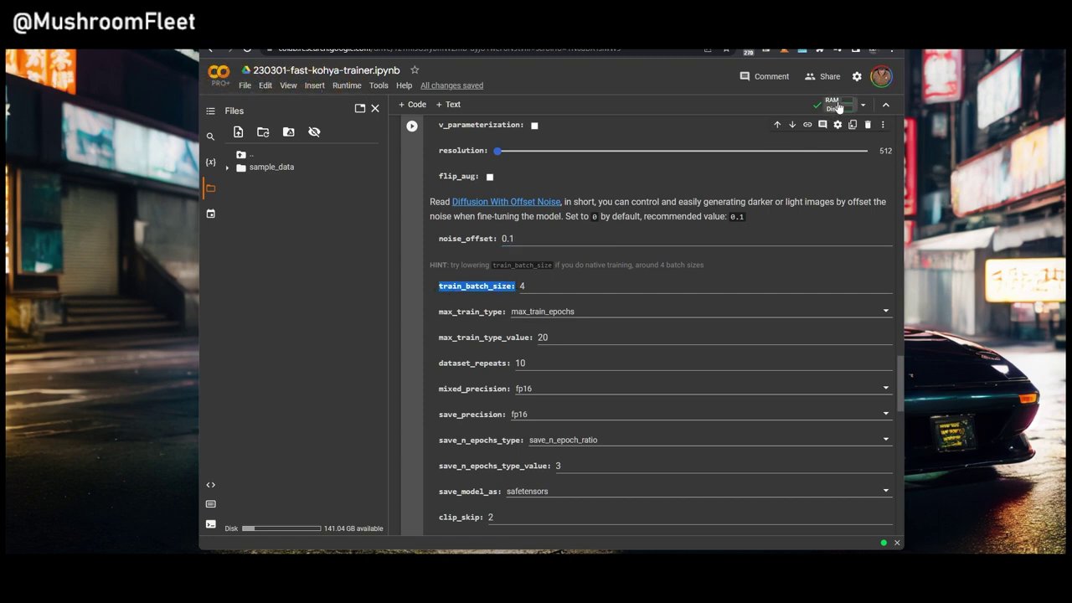
Step: View the connected runtime's compute units, usage rate, RAM and disk usage, and close the resource overview
mouse_move(818, 112)
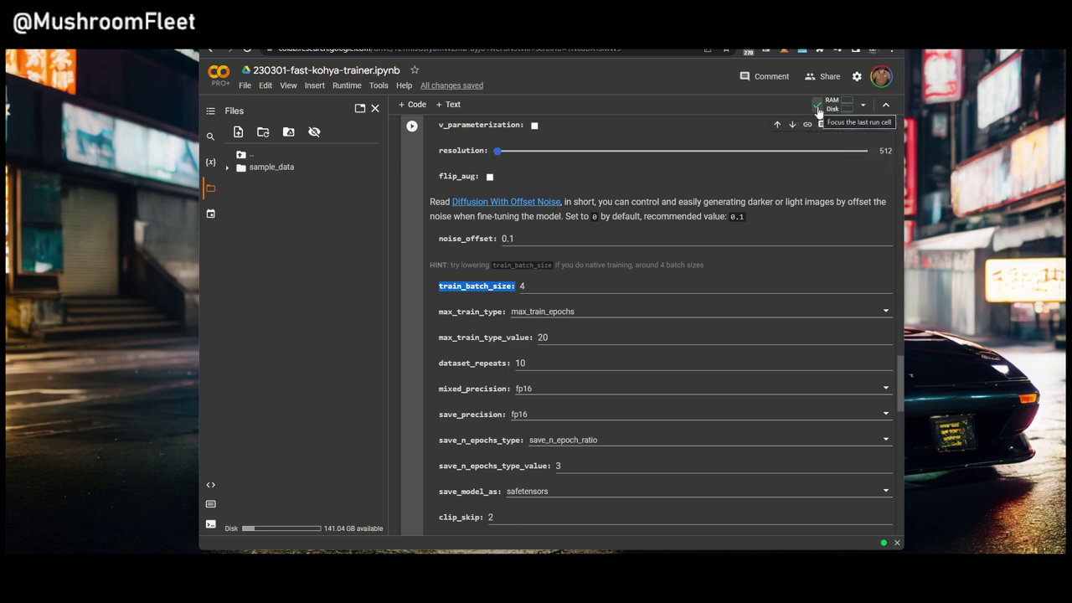
click(840, 108)
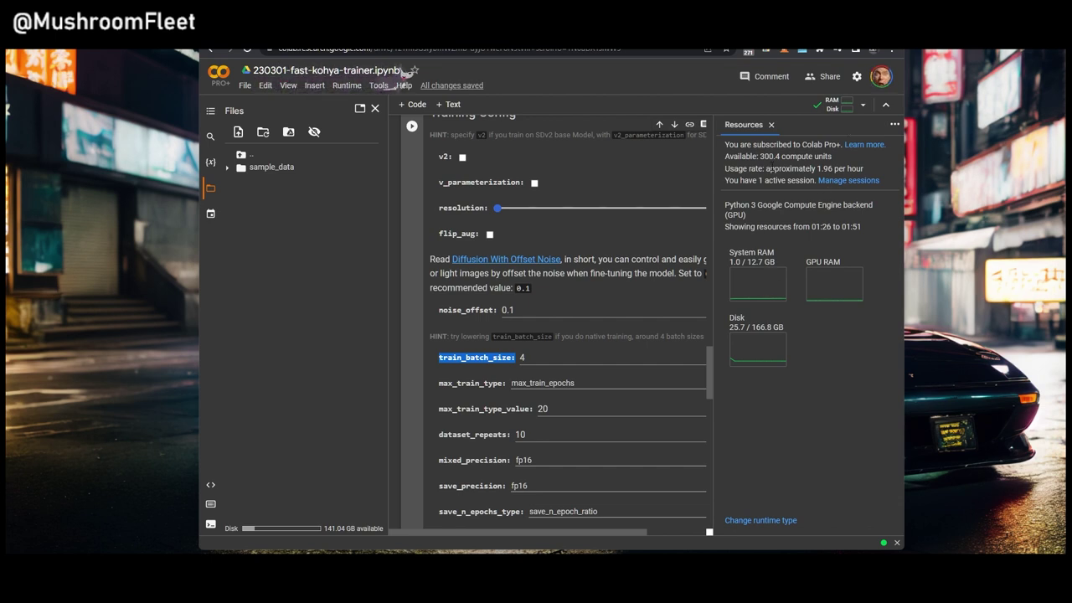
click(648, 238)
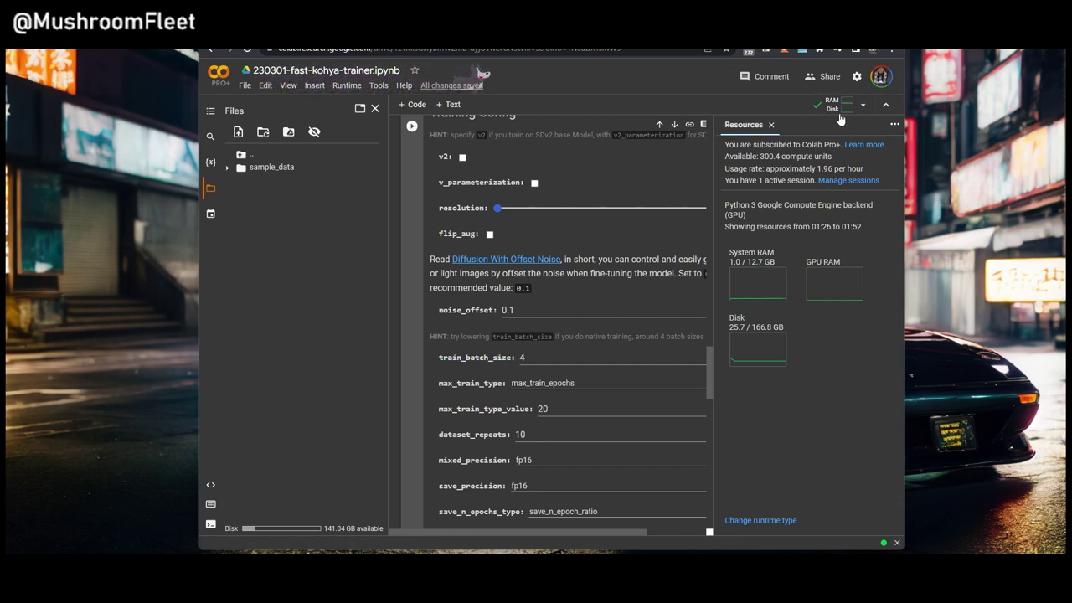
mouse_move(844, 111)
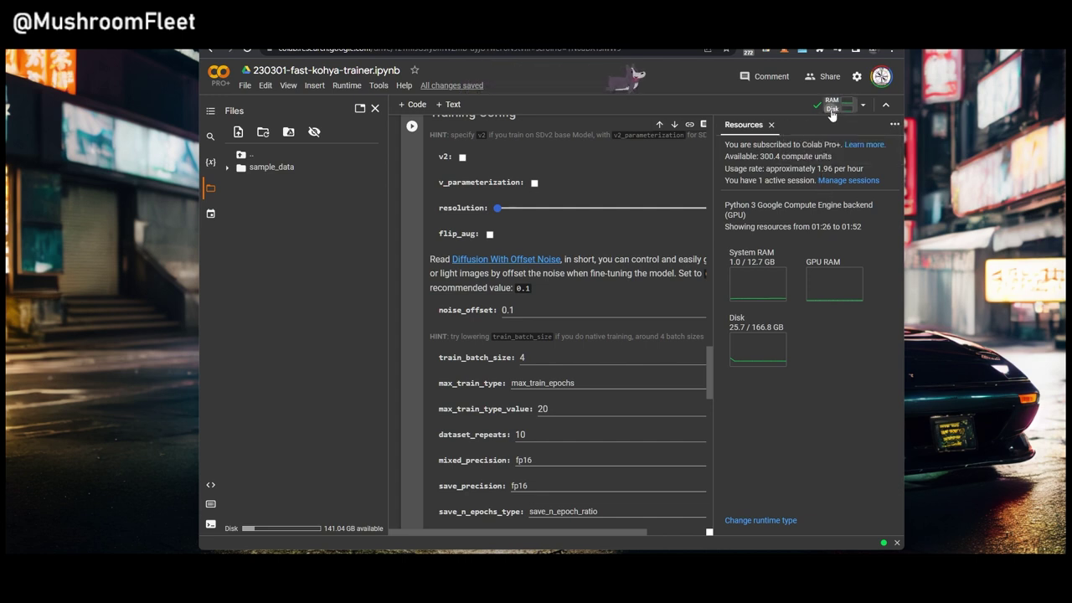
click(770, 124)
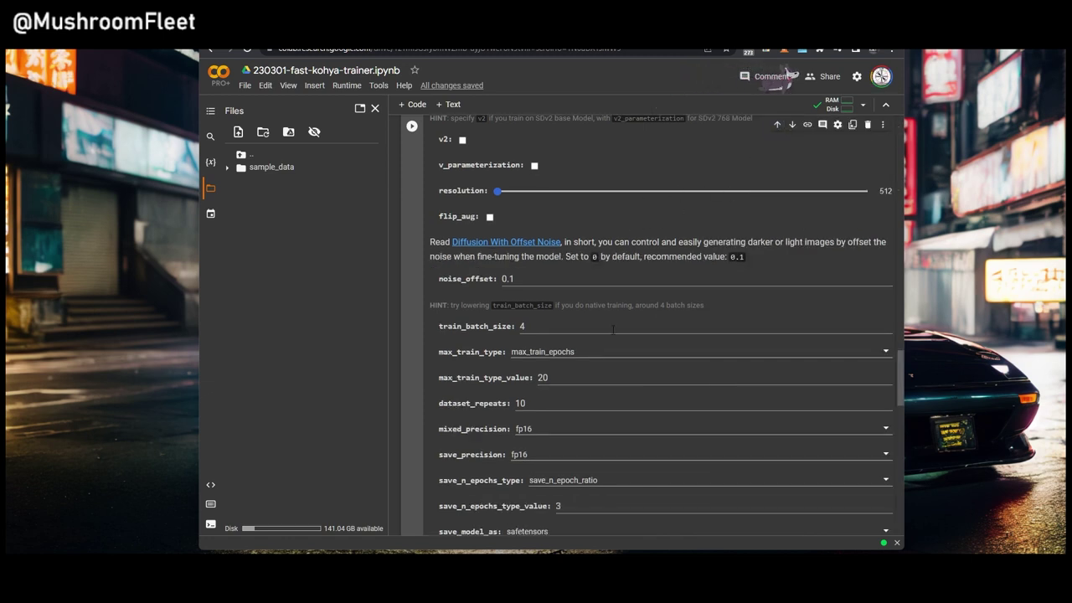
Step: Reopen the runtime resource overview to inspect the active sessions and the total disk capacity, and close it
click(844, 111)
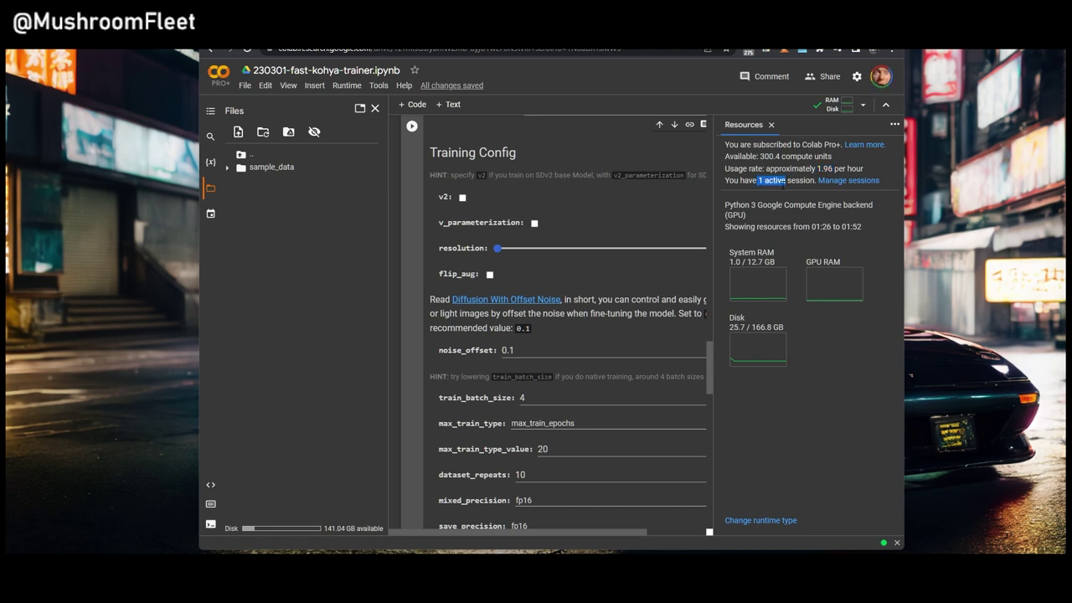
click(829, 181)
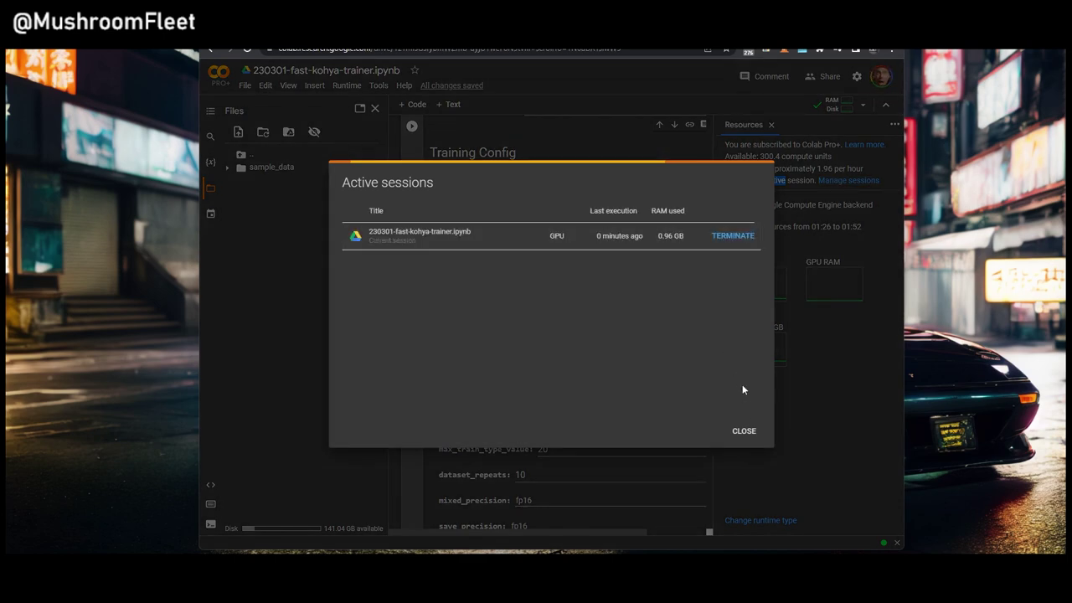
click(743, 433)
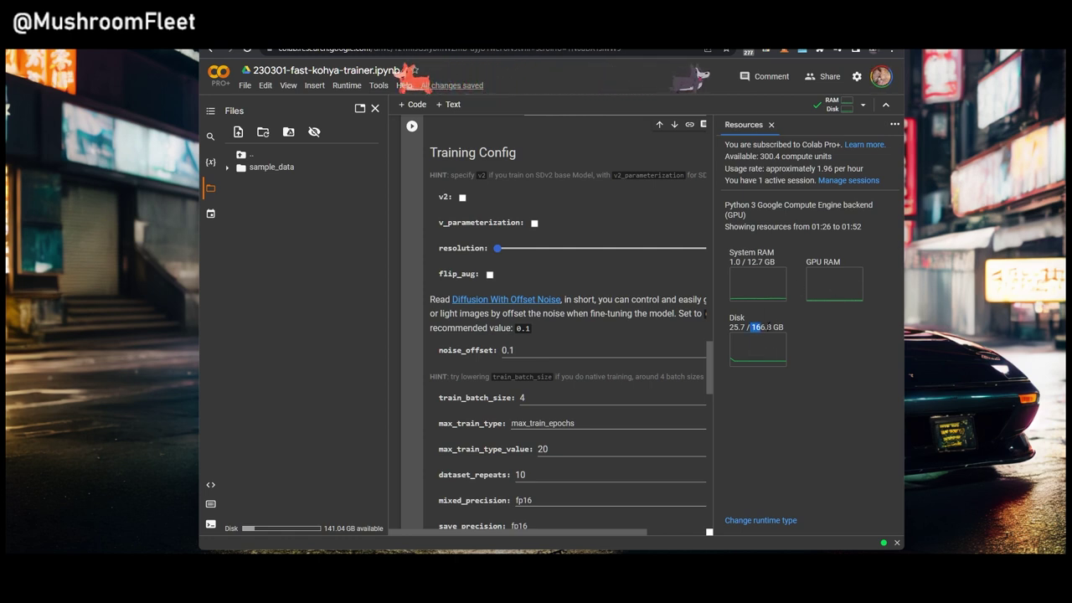
drag(752, 328, 781, 330)
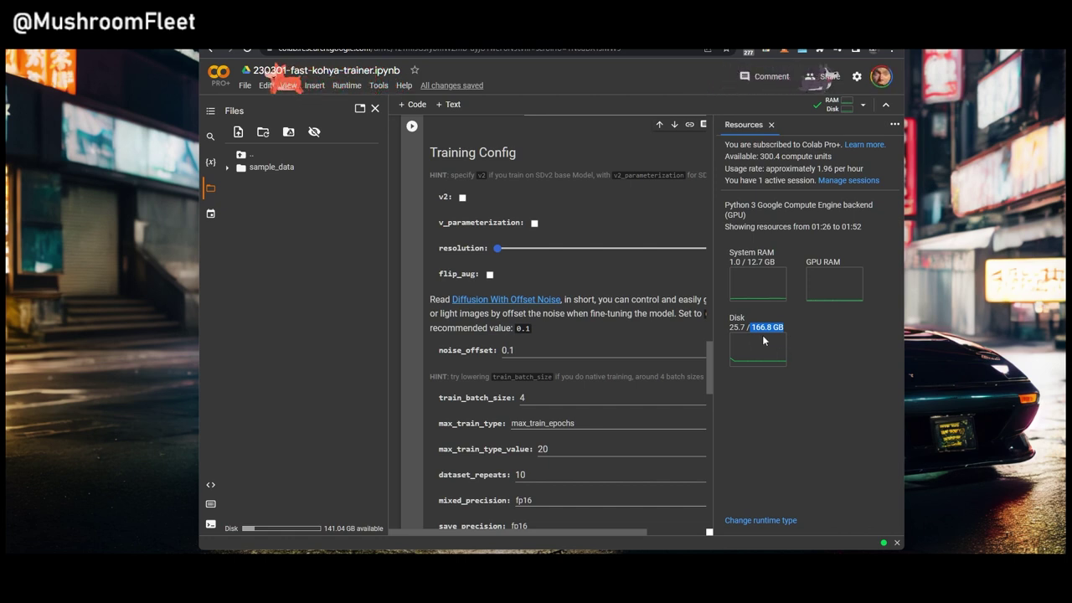
click(771, 125)
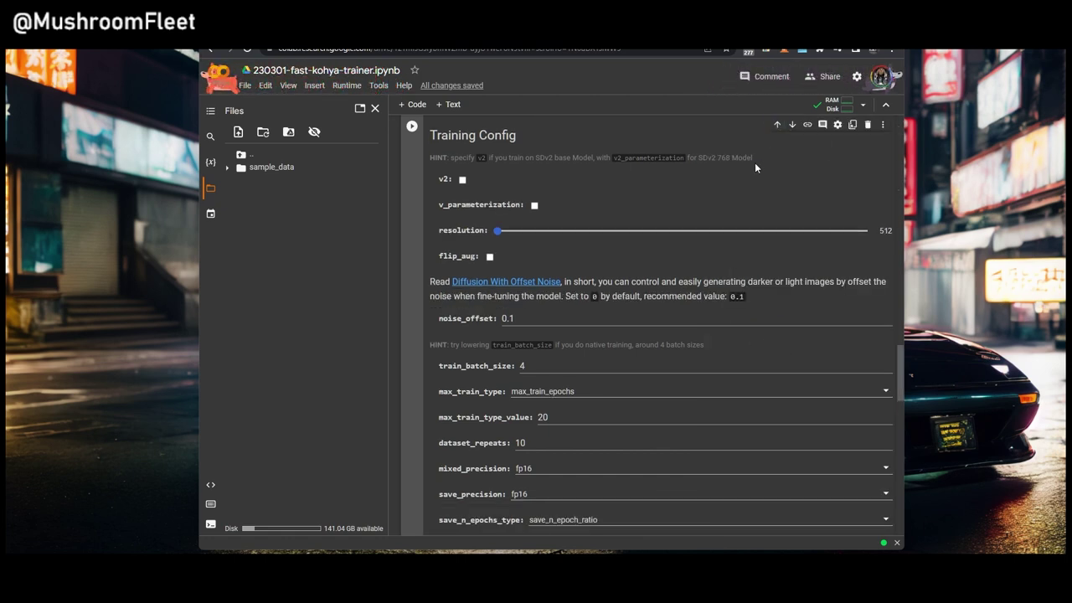
Step: Inspect the notebook's hardware accelerator, GPU class and runtime shape options, and leave the runtime settings without saving
click(373, 87)
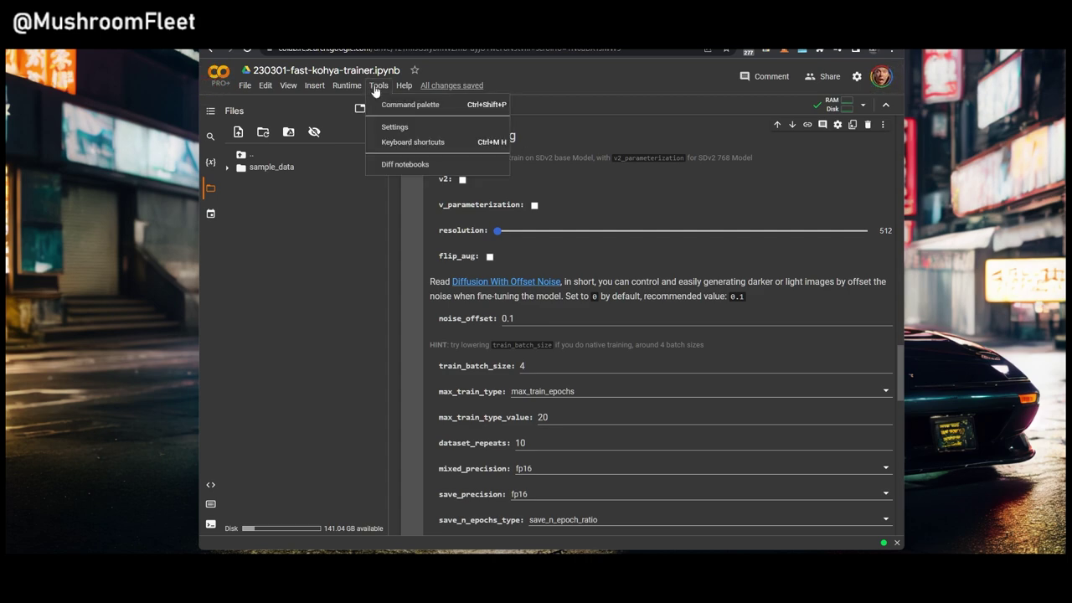
mouse_move(355, 89)
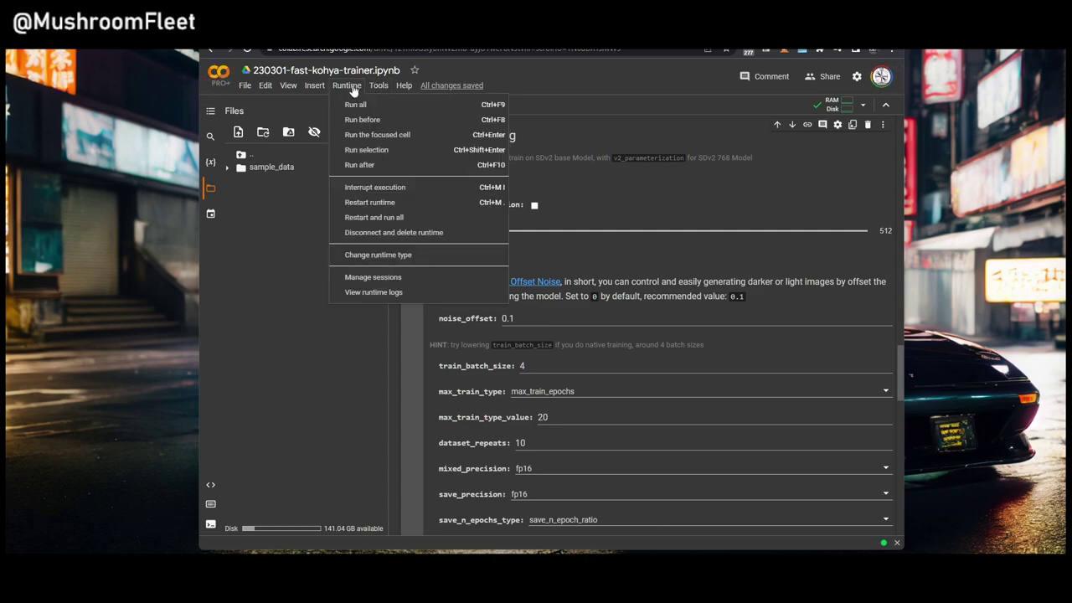
click(373, 255)
click(486, 275)
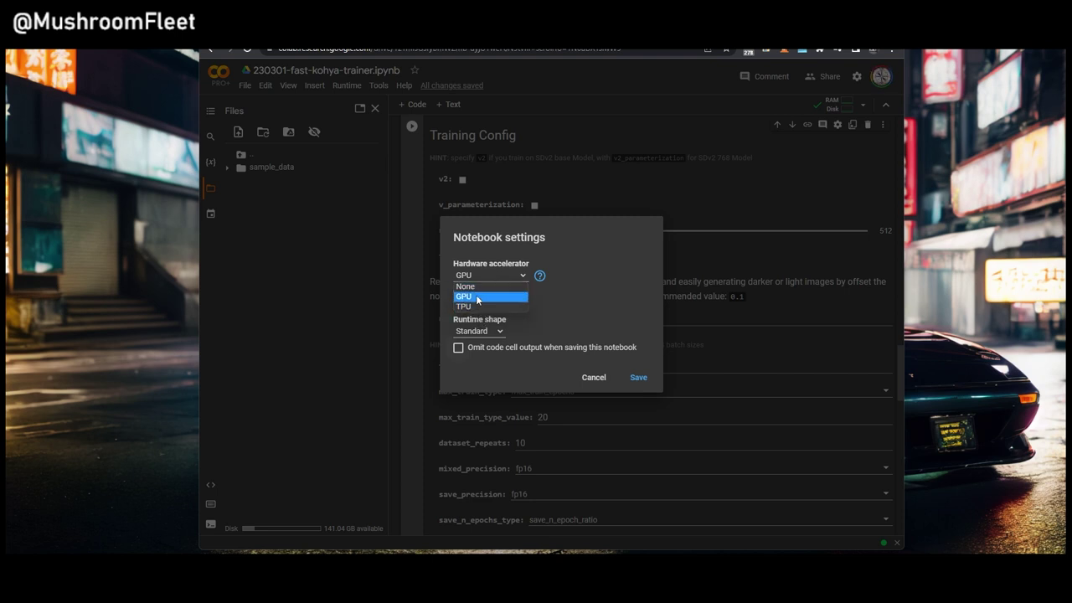
click(479, 296)
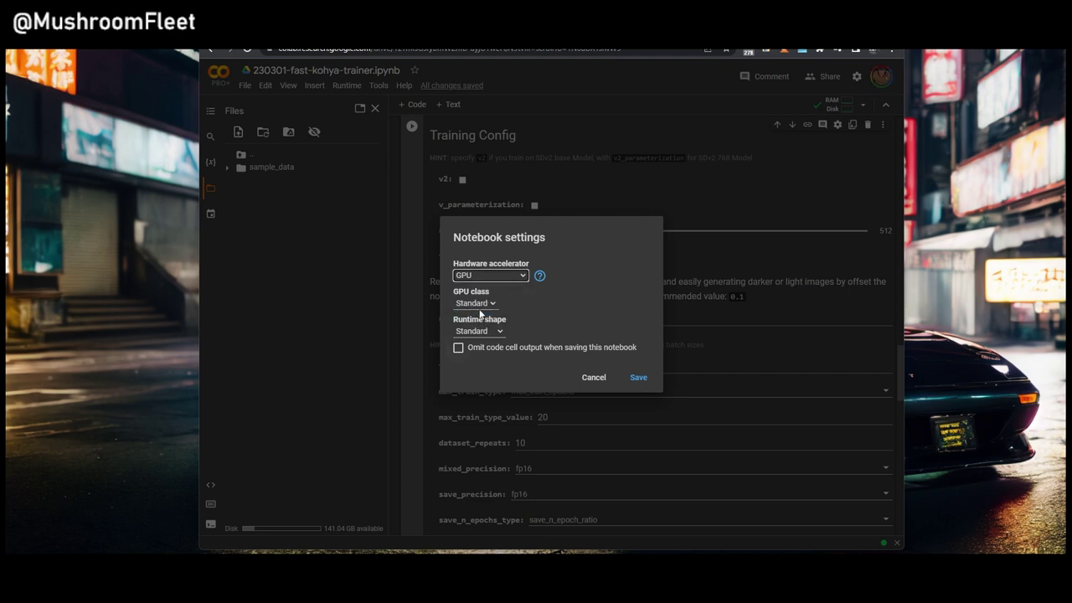
click(478, 305)
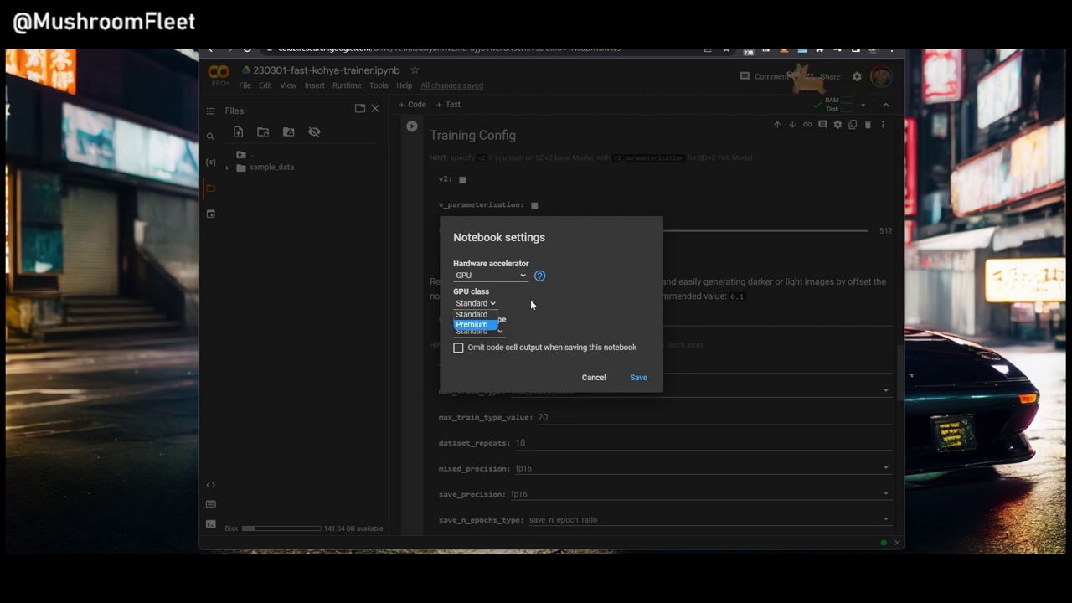
click(530, 300)
click(482, 331)
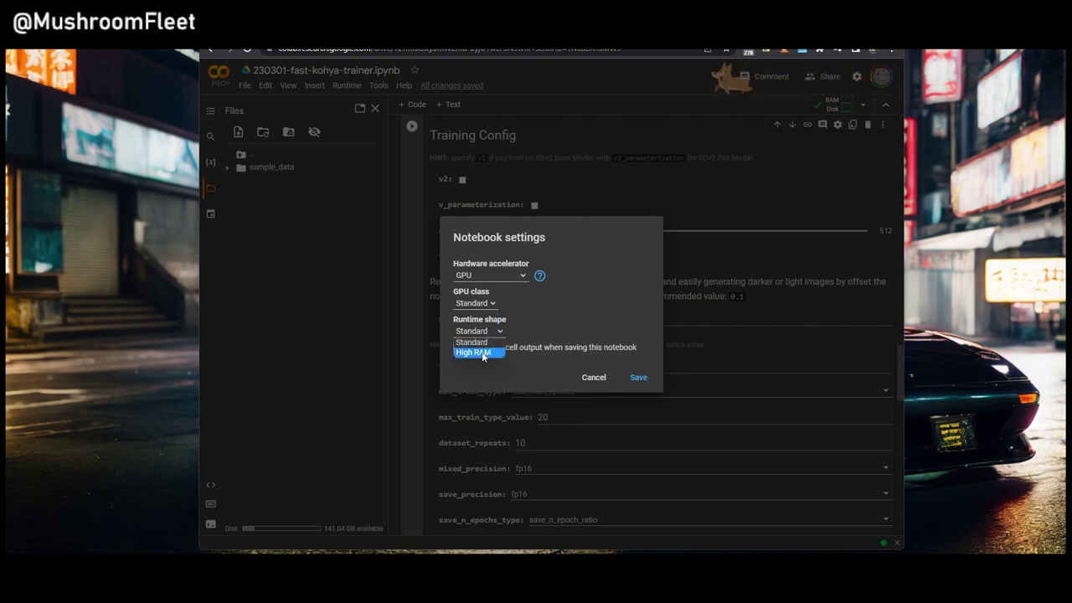
click(545, 311)
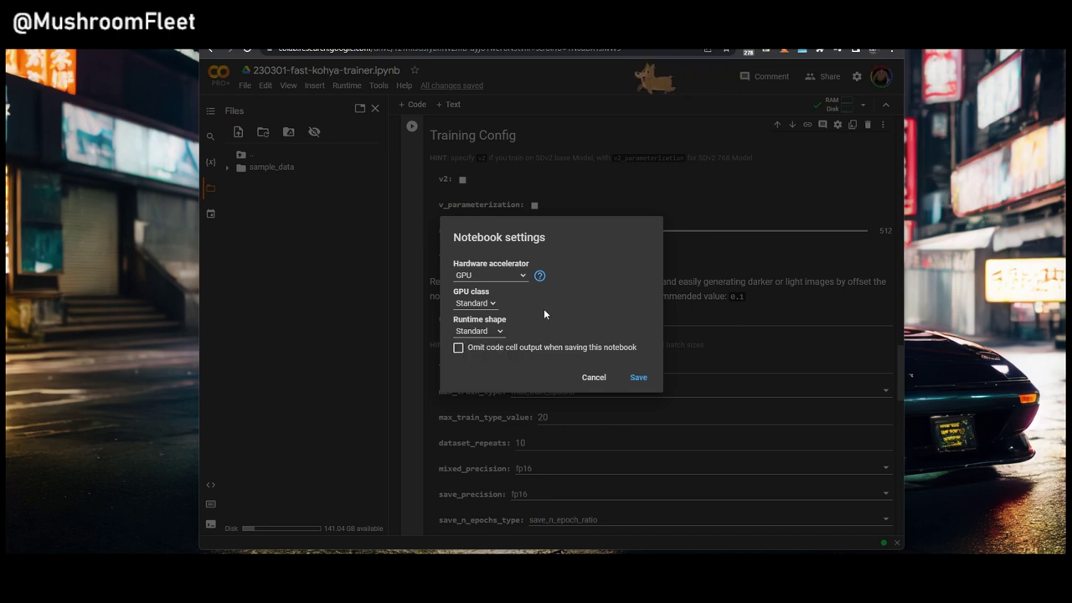
click(593, 376)
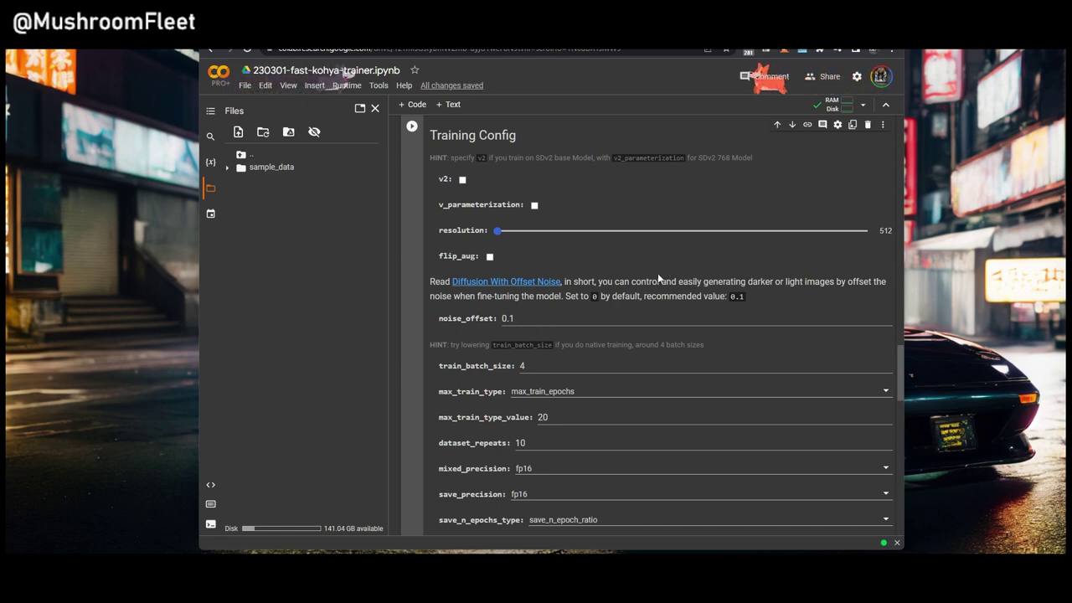
Step: Set train_batch_size to 4 in the Training Config section
scroll(603, 335, down, 2)
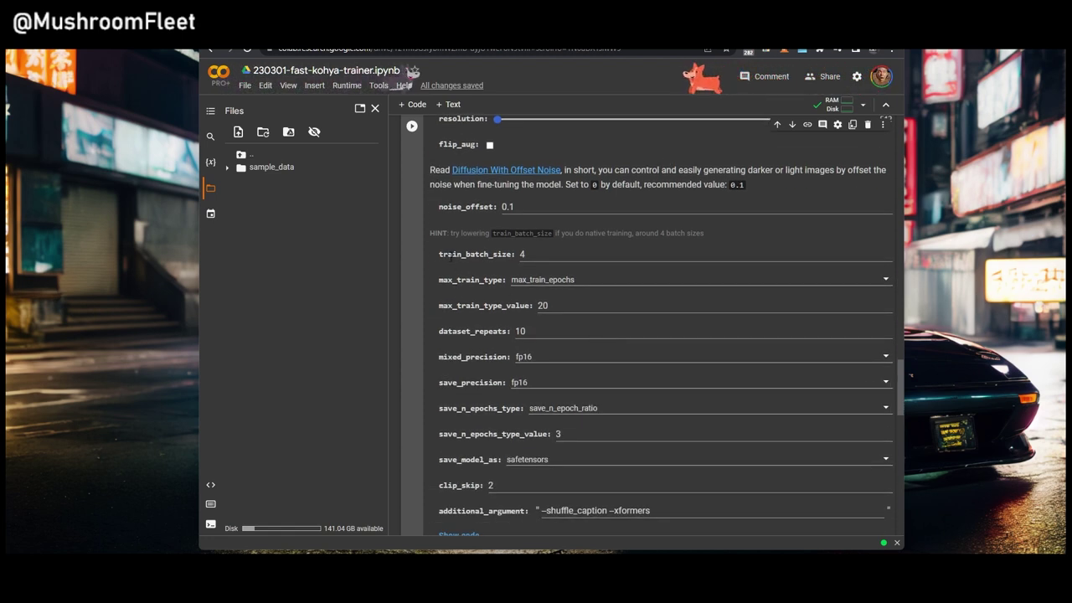
drag(538, 254, 448, 258)
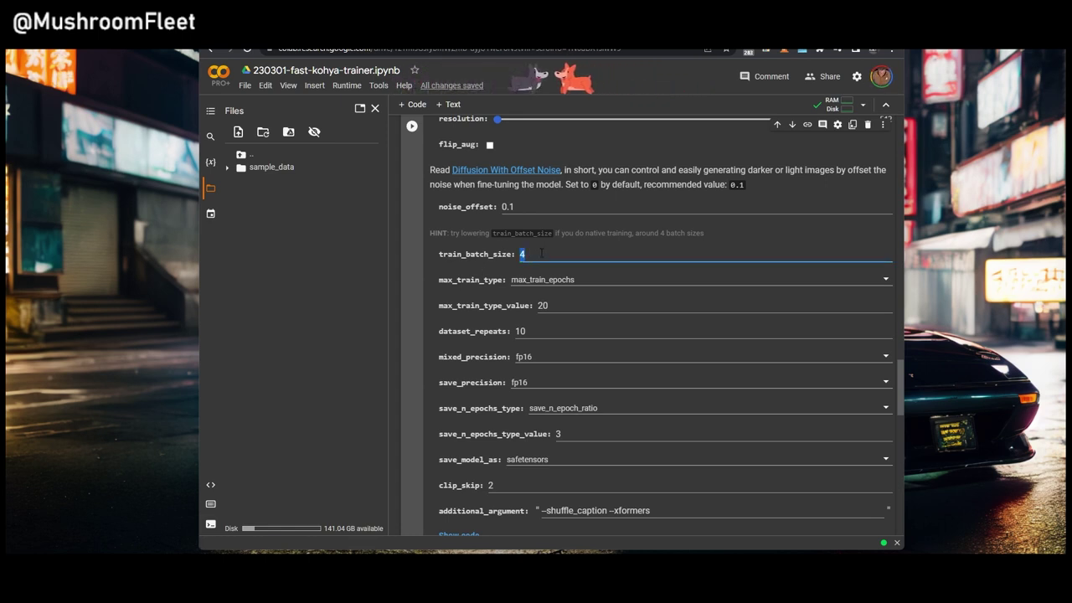
click(541, 253)
drag(541, 253, 499, 258)
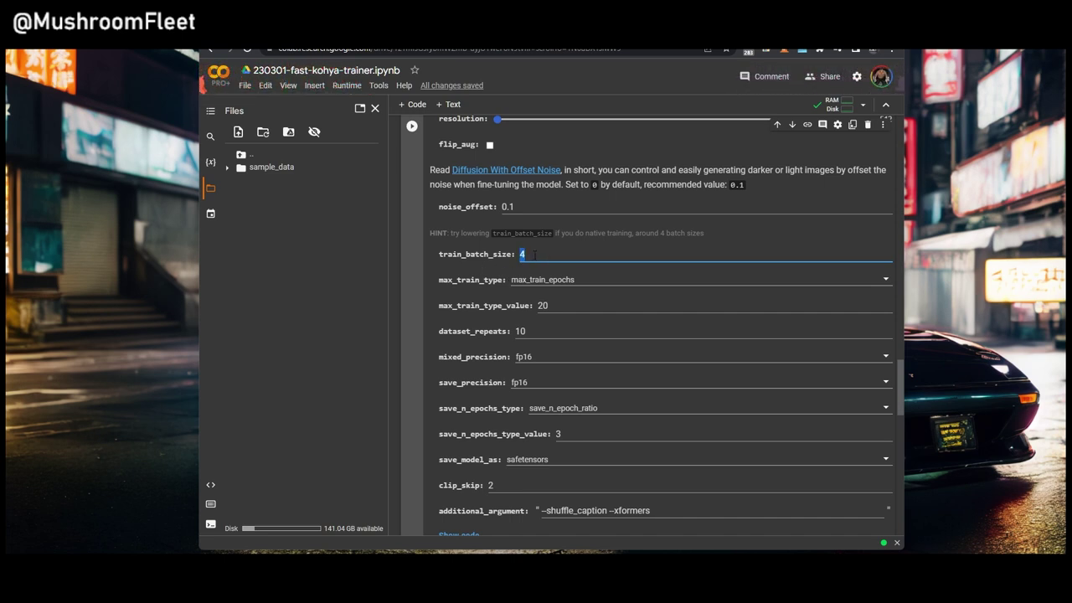
text(4)
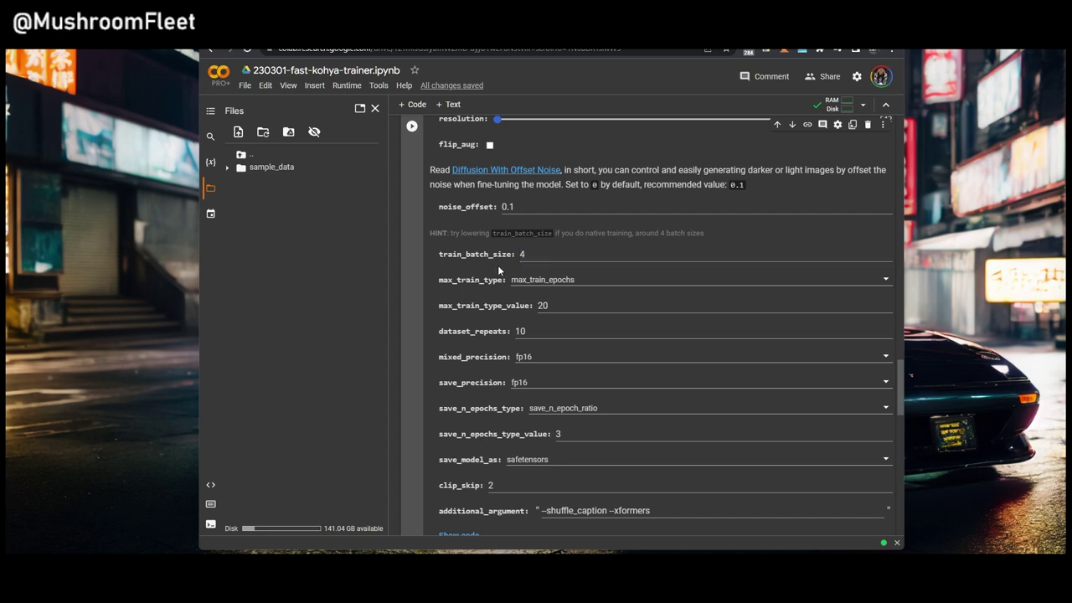
Step: Recheck the runtime's available memory in the resource overview and close it
click(842, 106)
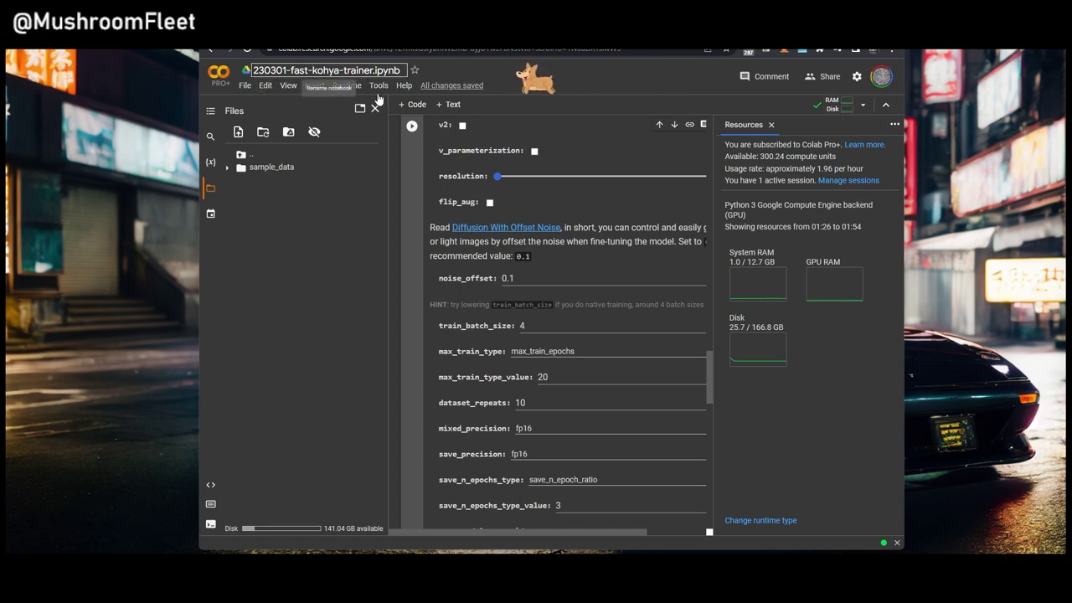
mouse_move(842, 108)
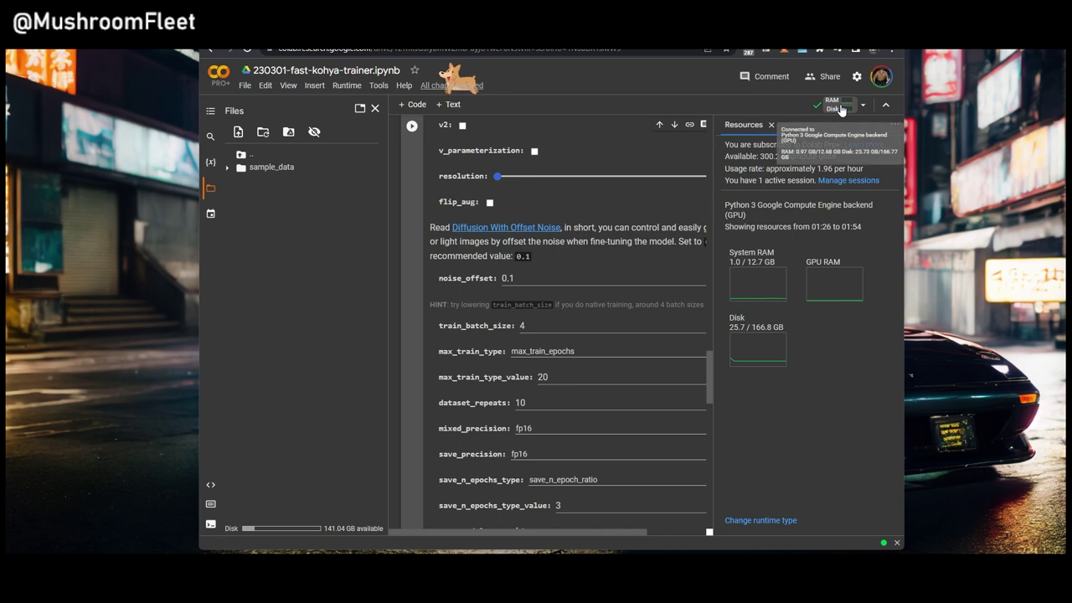
click(841, 109)
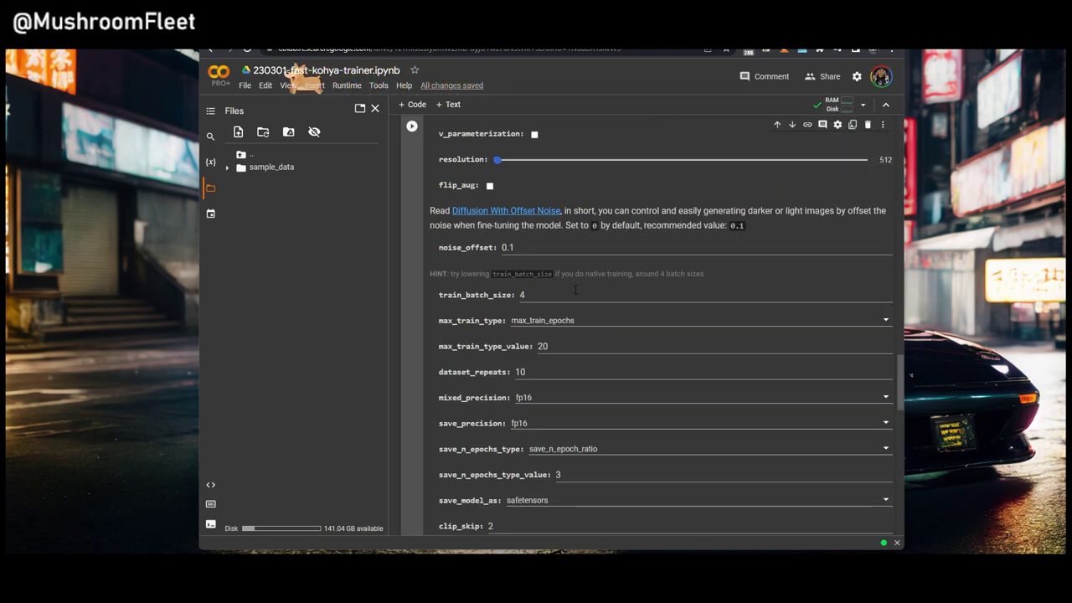
Step: Review the train_batch_size, max_train_type_value and dataset_repeats values of the training configuration
click(483, 303)
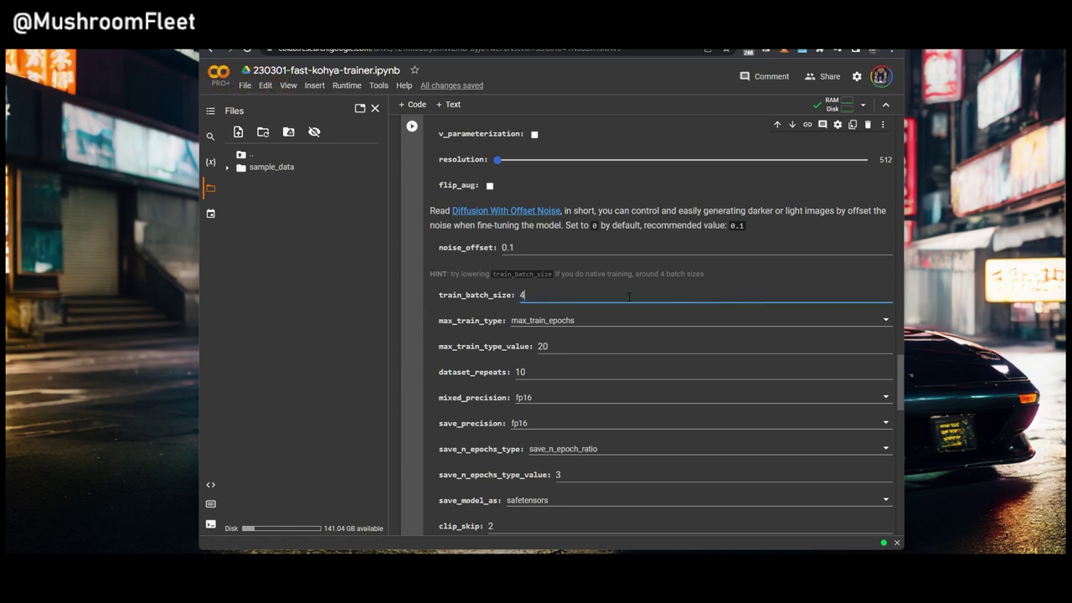
scroll(654, 302, down, 1)
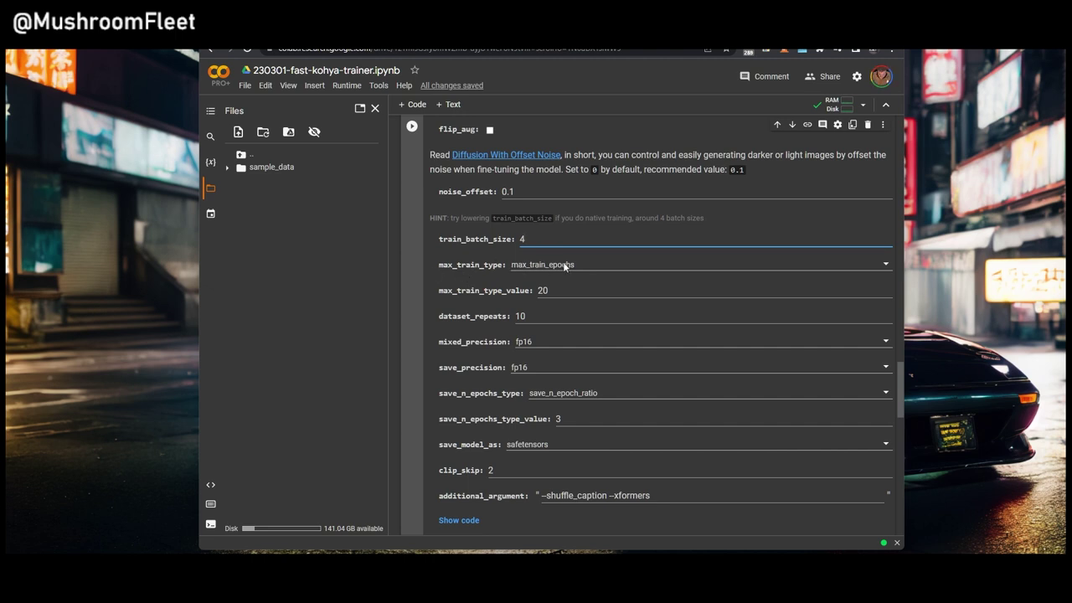
click(557, 293)
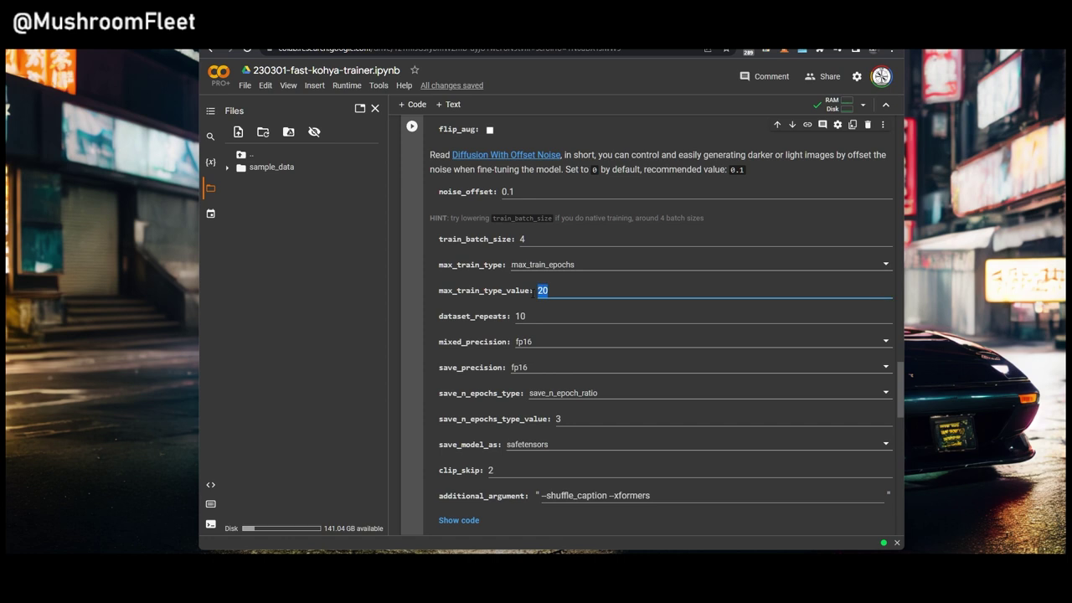
key(Tab)
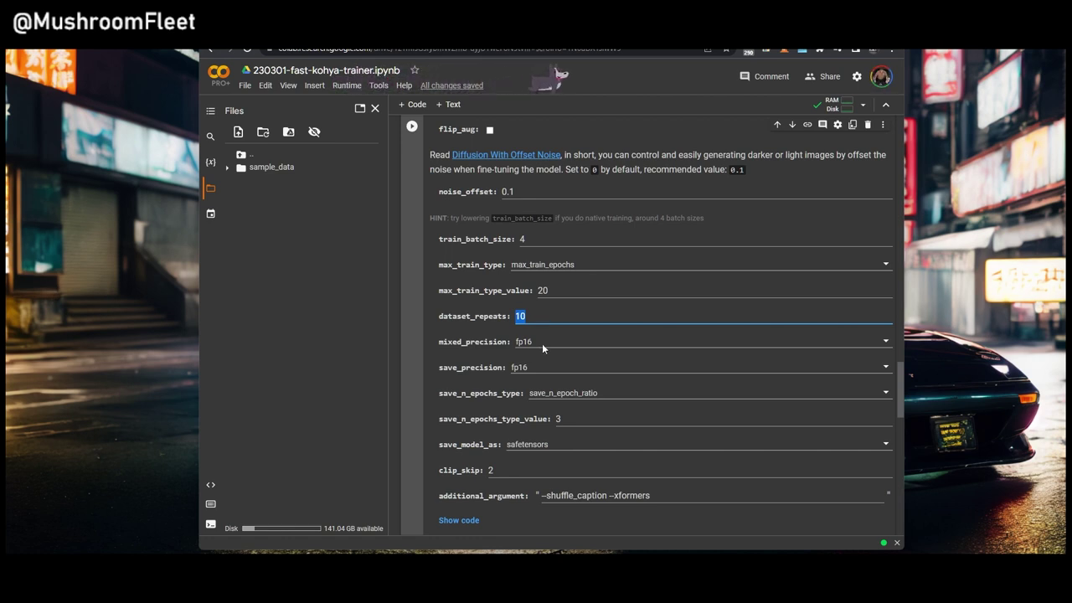
Step: Choose fp16 for mixed_precision and keep fp16 as the save_precision
click(543, 342)
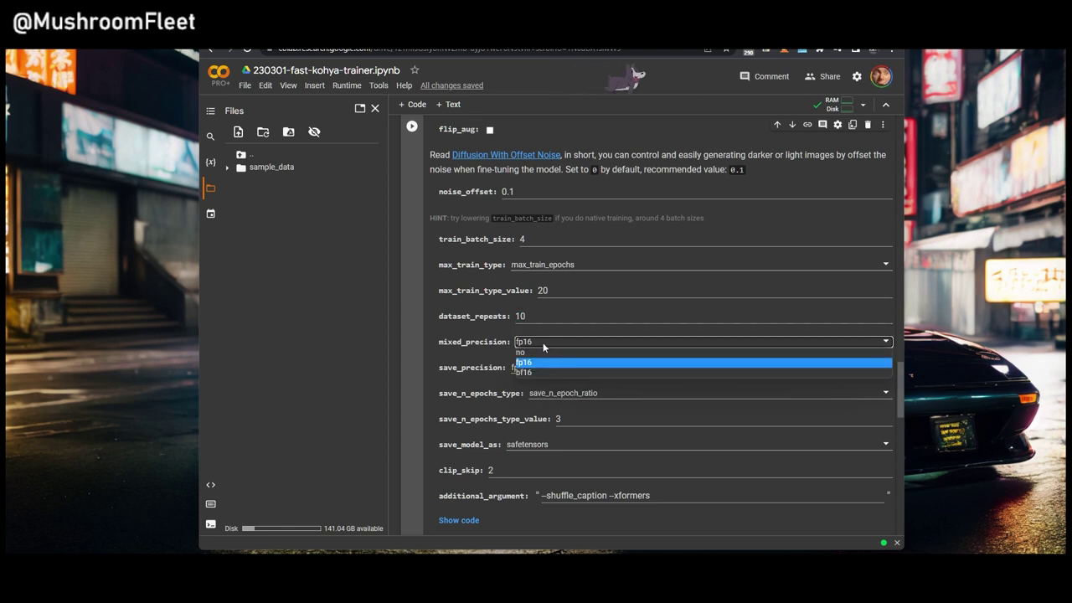
click(538, 363)
click(537, 366)
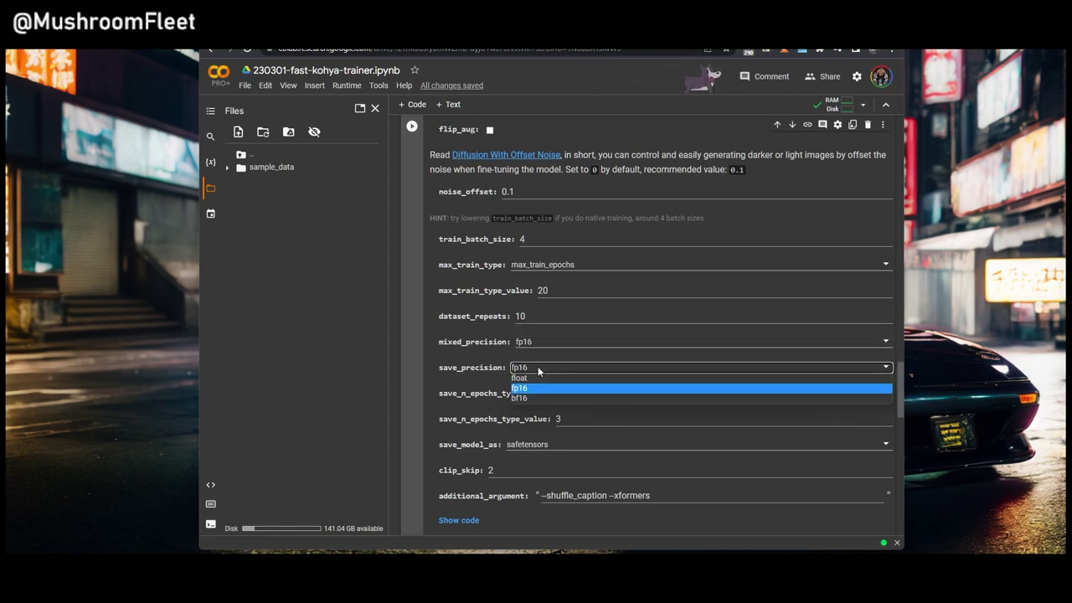
click(538, 365)
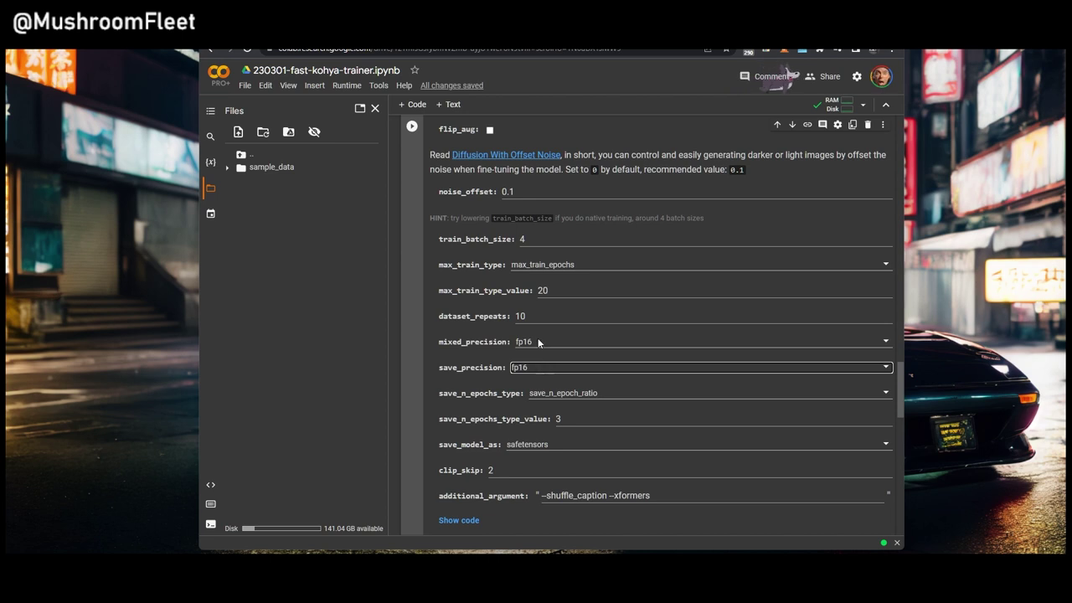
Step: Review the mixed_precision, save_precision and save_n_epochs_type_value settings of the training configuration
click(537, 341)
click(534, 363)
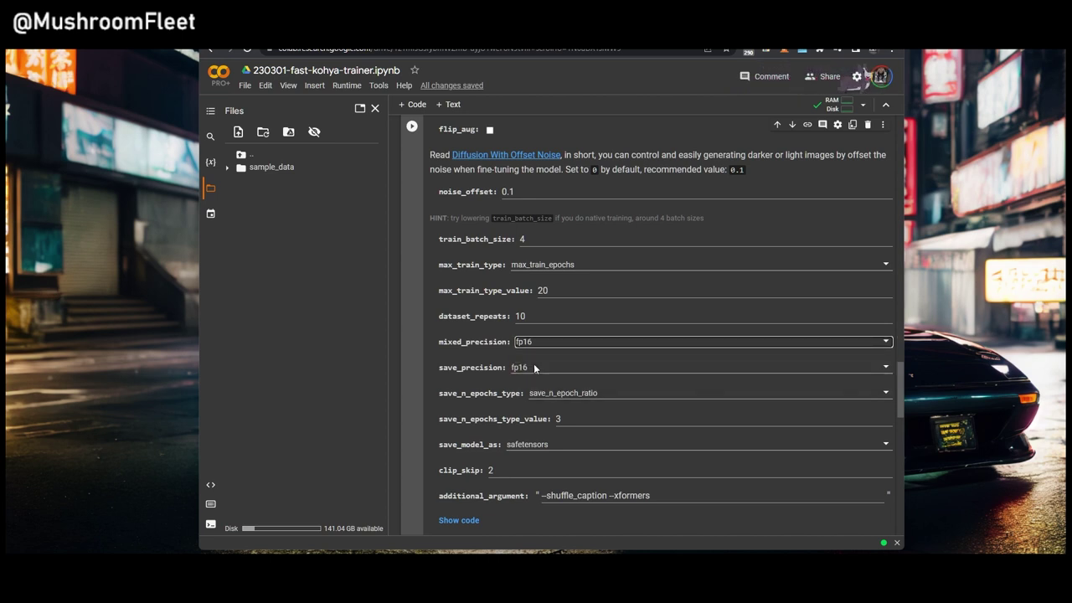
click(419, 354)
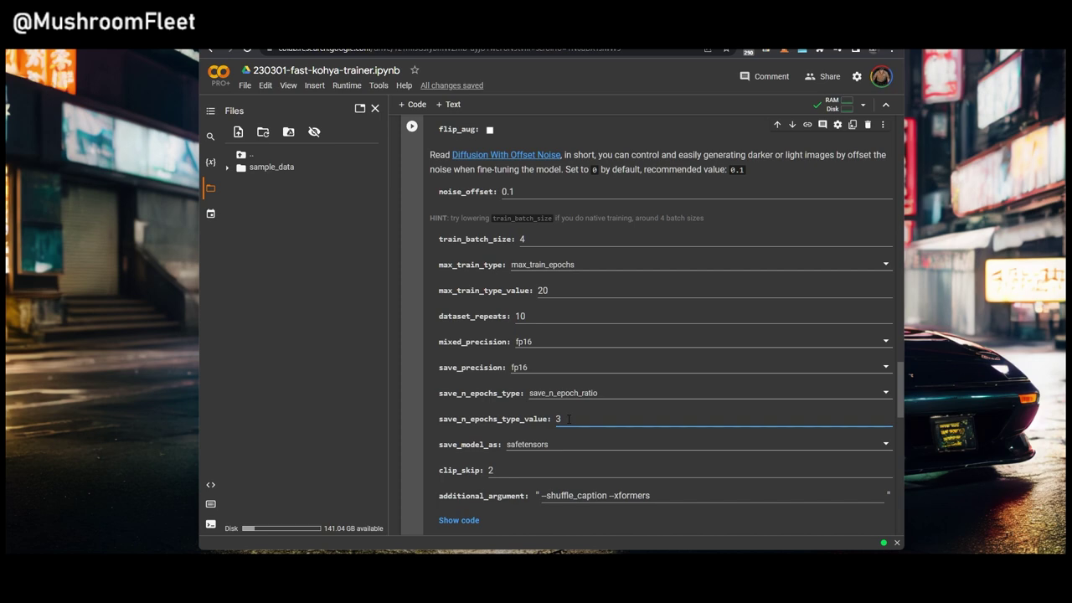
key(Tab)
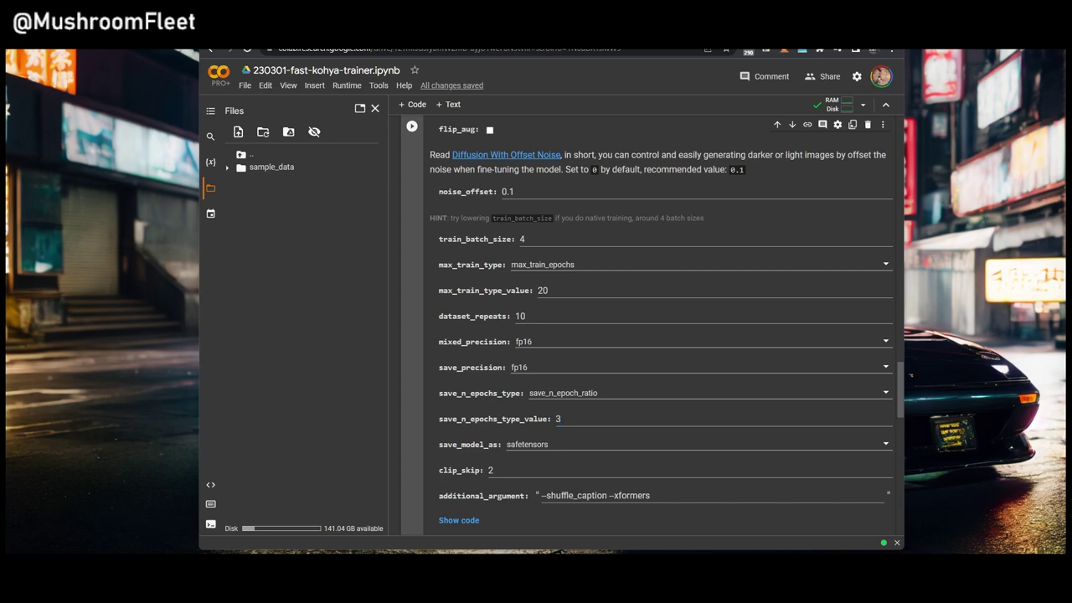
Step: Inspect the output folder inside training_dir on Google Drive in File Explorer and return to the notebook's save_n_epochs_type_value setting
key(alt+Tab)
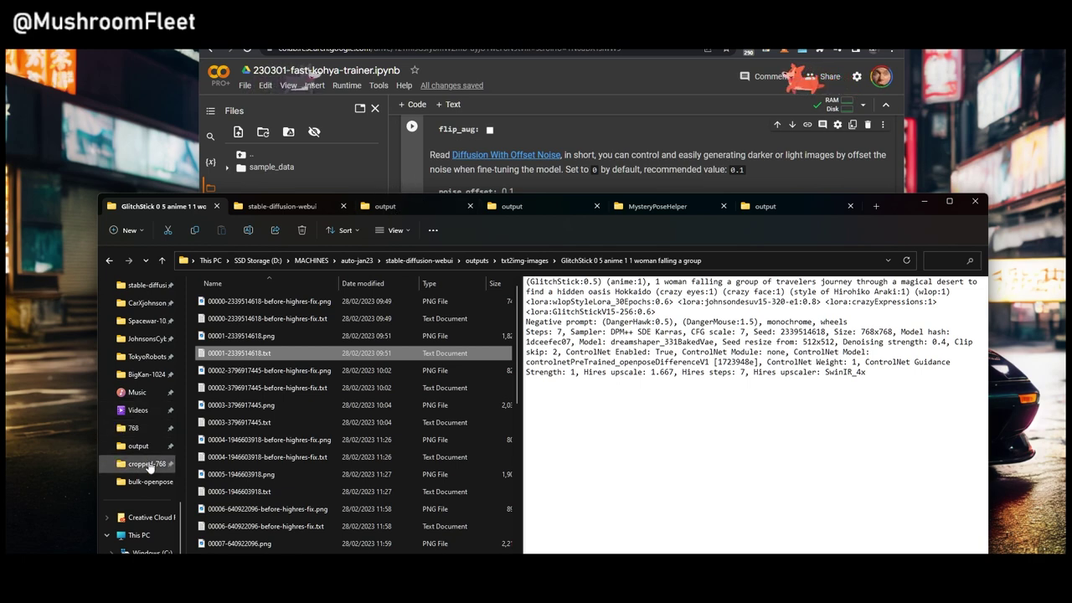
scroll(153, 471, down, 1)
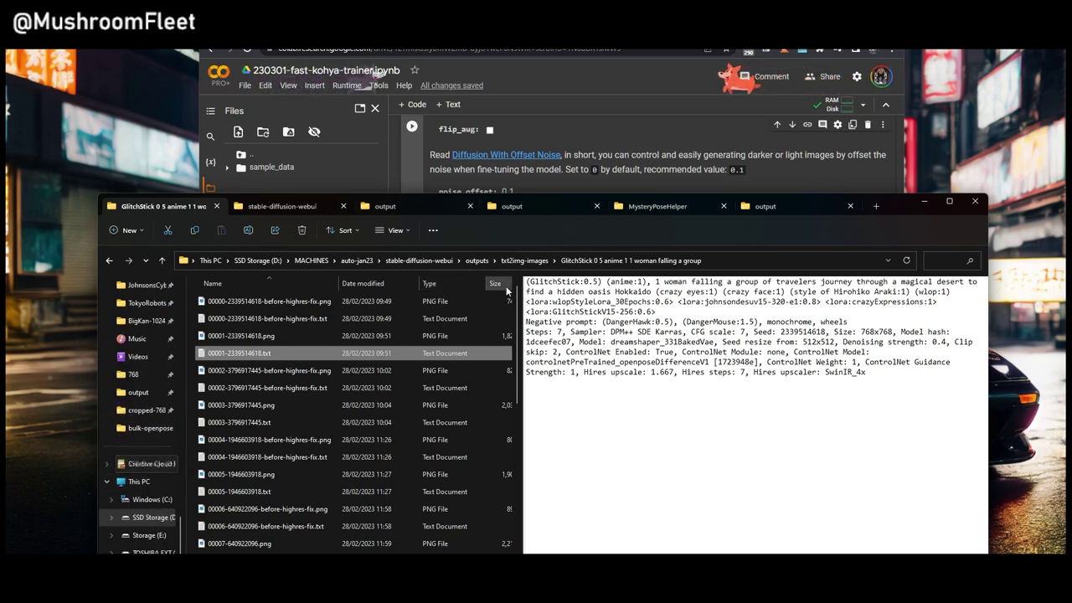
click(924, 202)
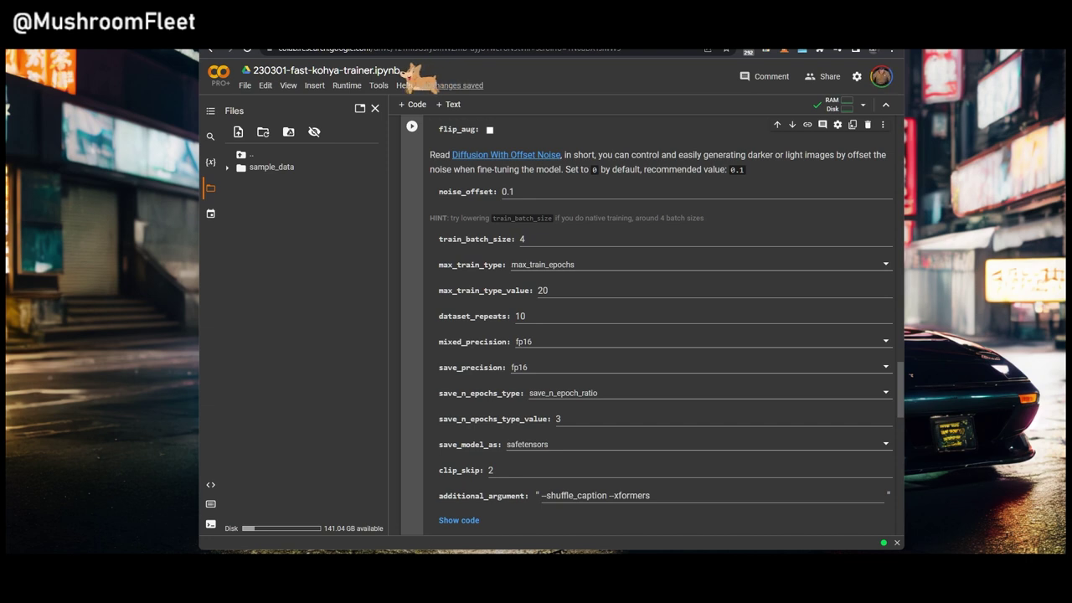
click(728, 418)
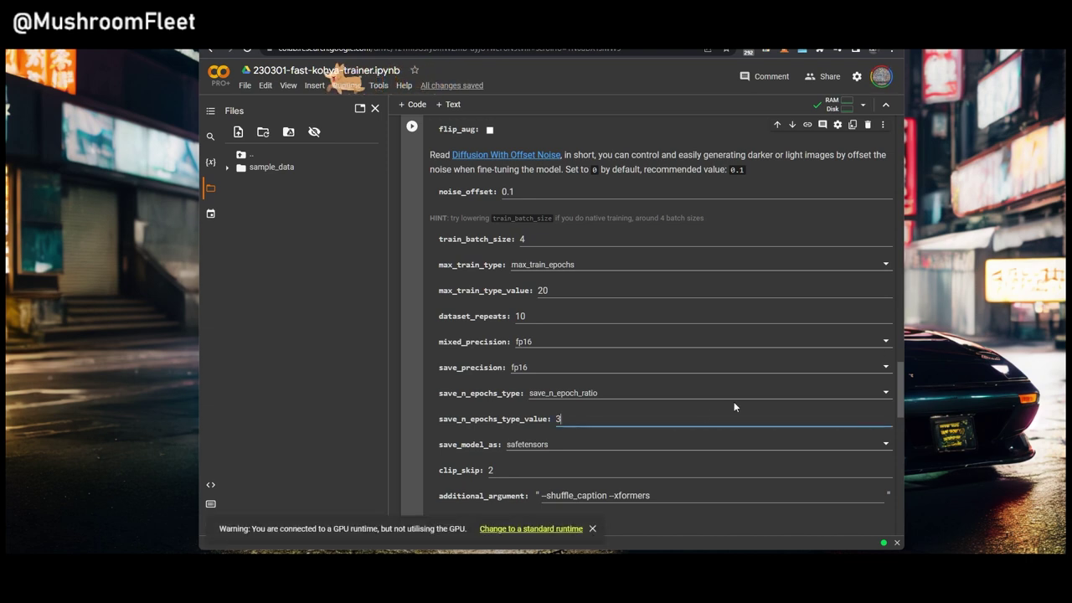
drag(573, 419, 535, 423)
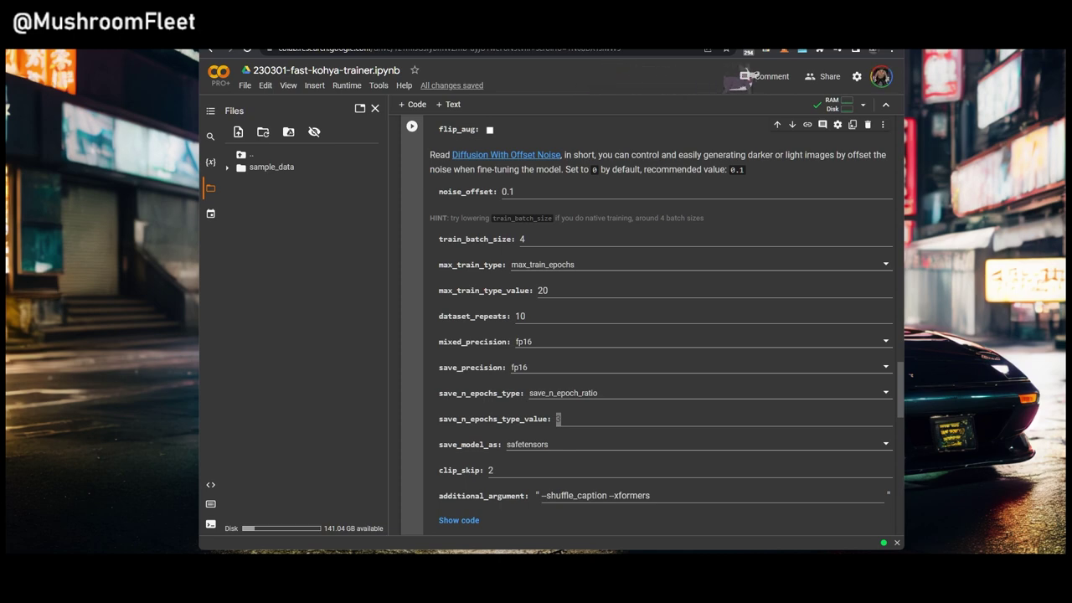
key(alt+Tab)
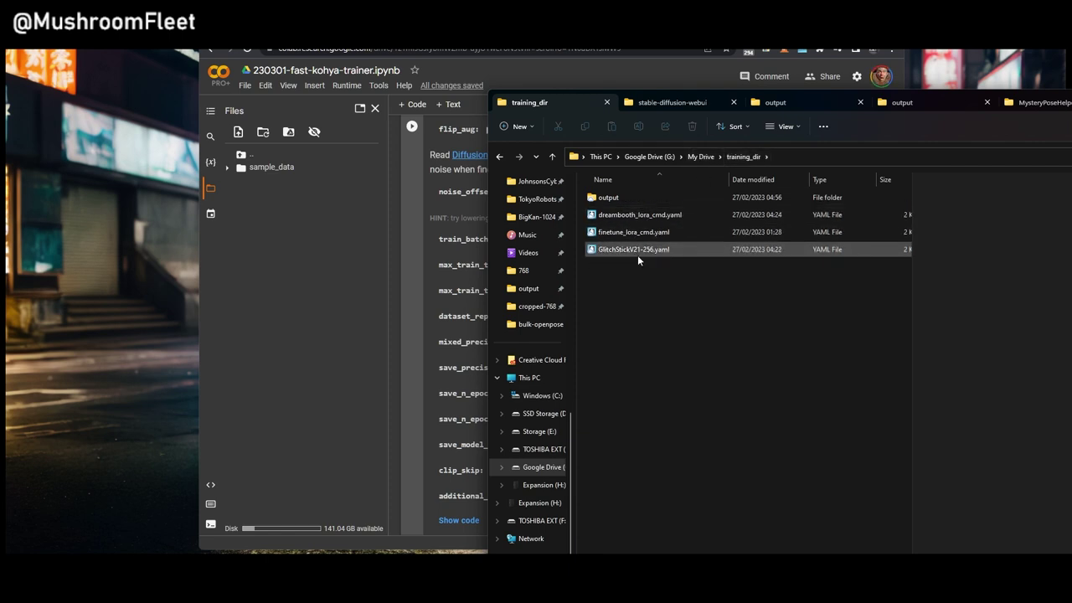
double_click(609, 198)
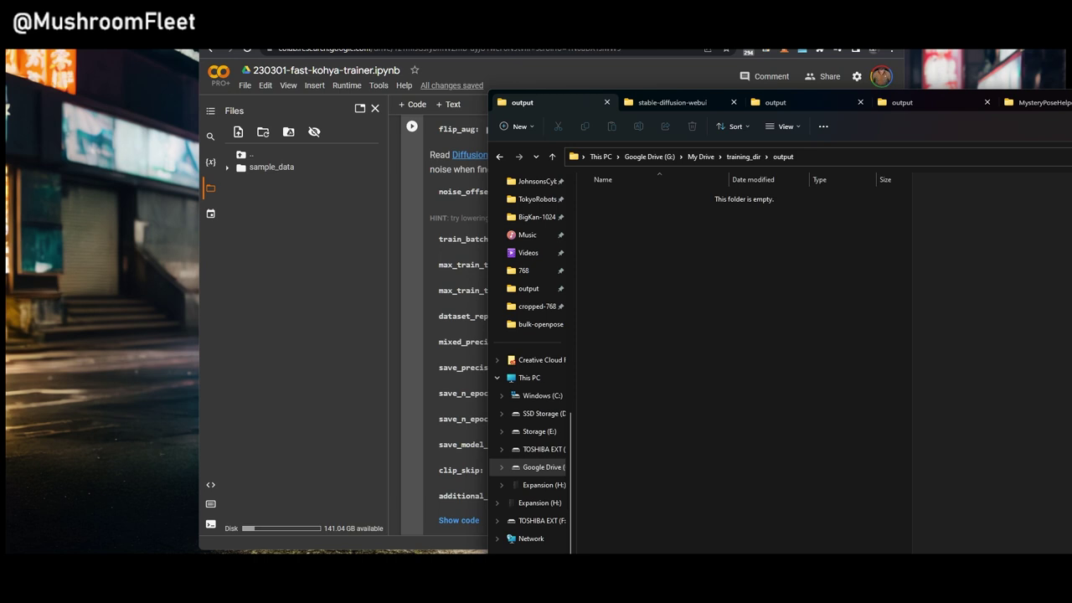
key(alt+Tab)
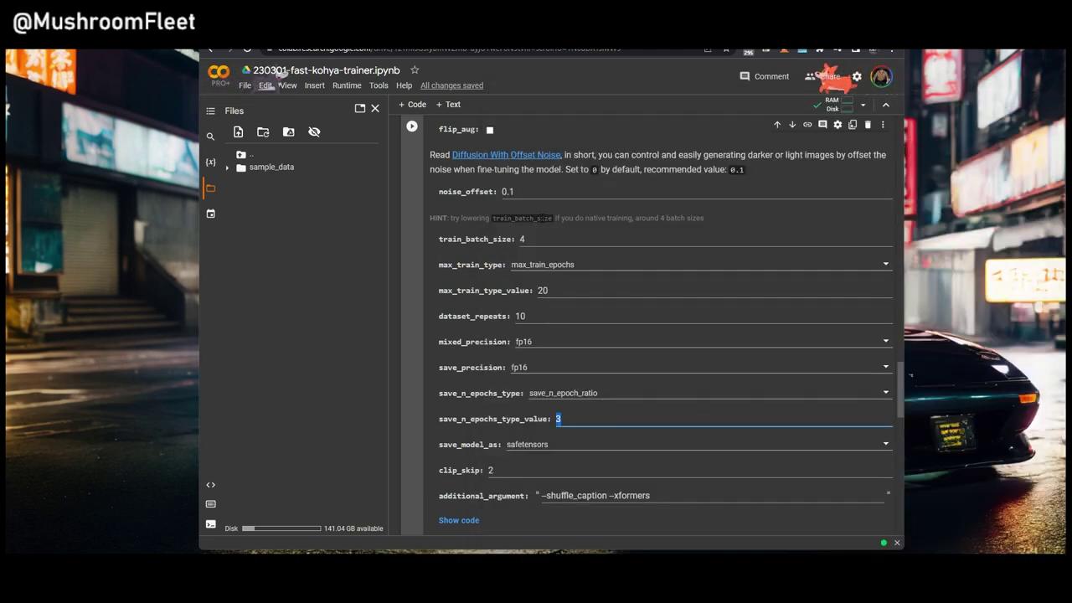
Step: Review the dataset_repeats value and the additional_argument flags in the training configuration
click(545, 315)
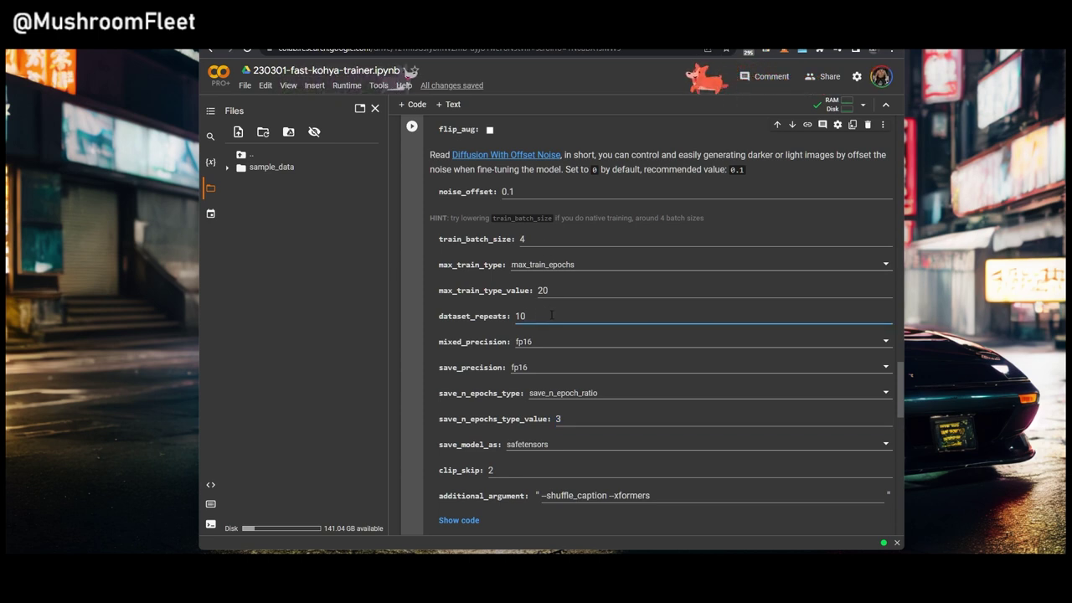
double_click(556, 315)
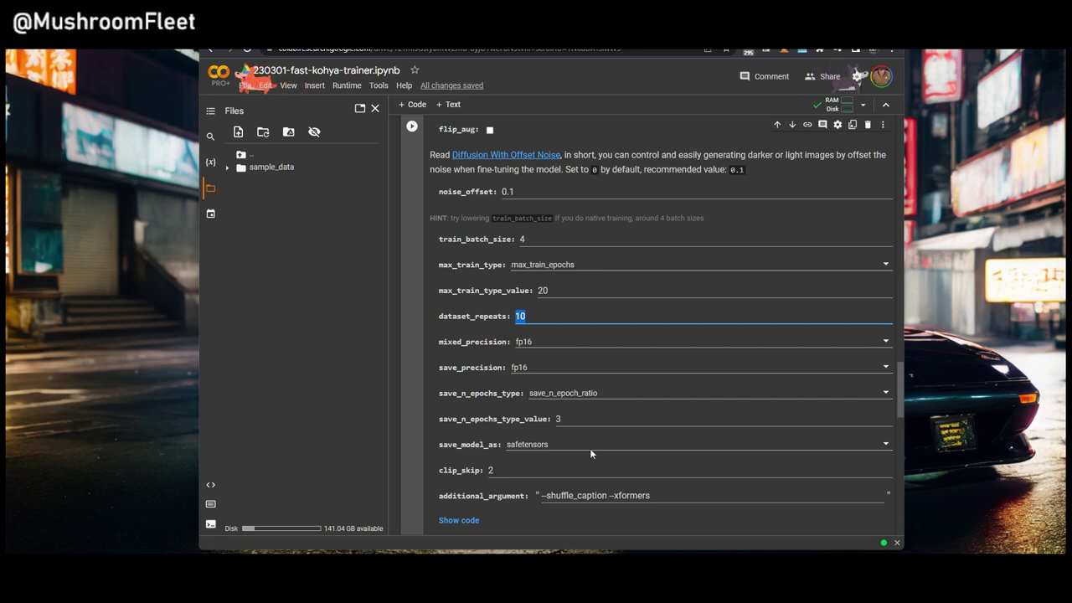
scroll(661, 410, down, 2)
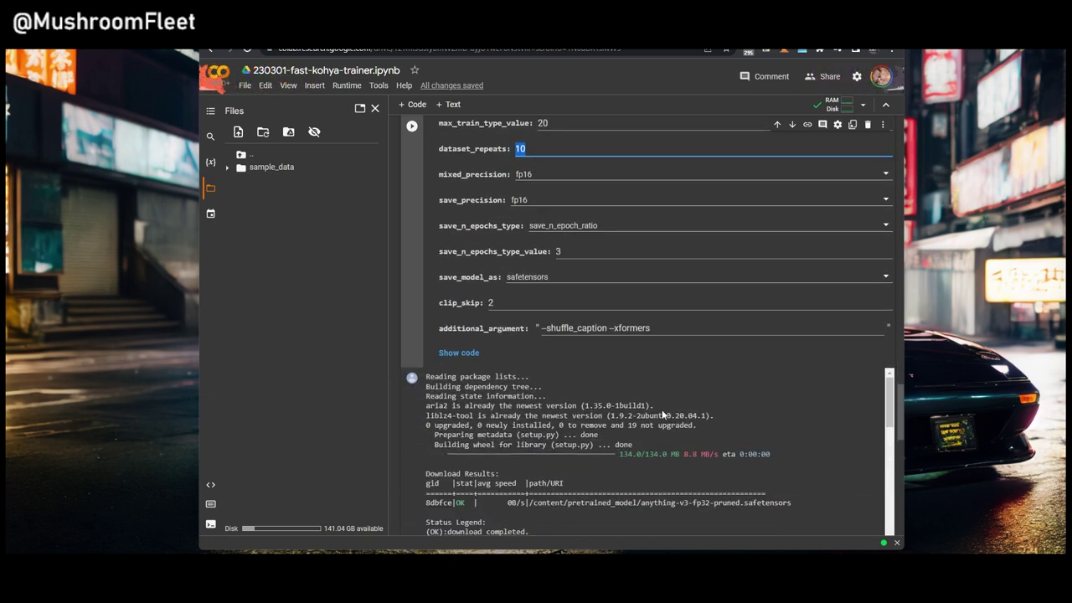
click(654, 327)
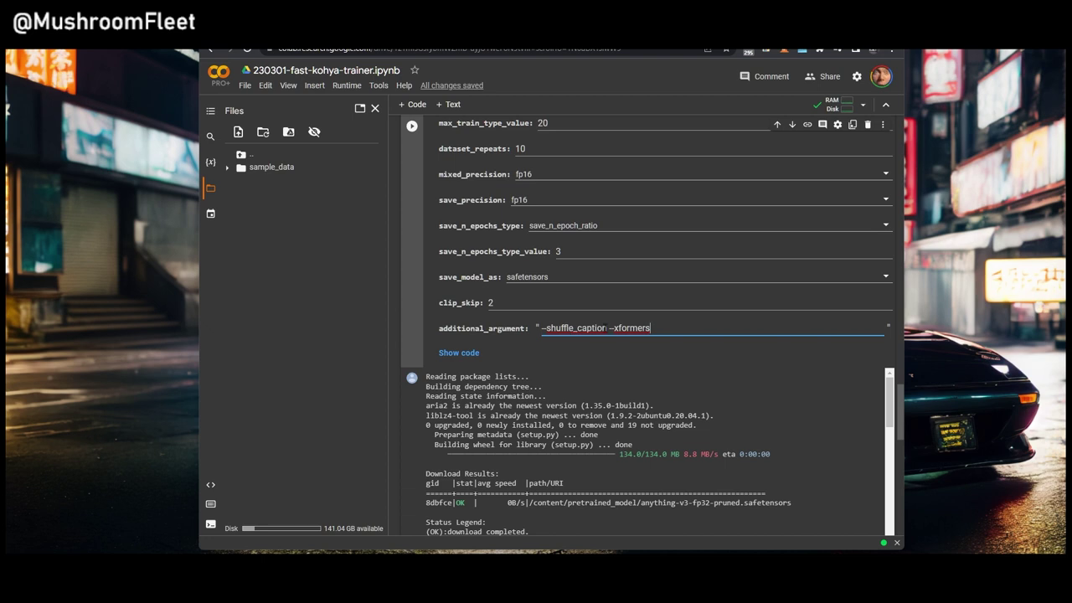
click(670, 327)
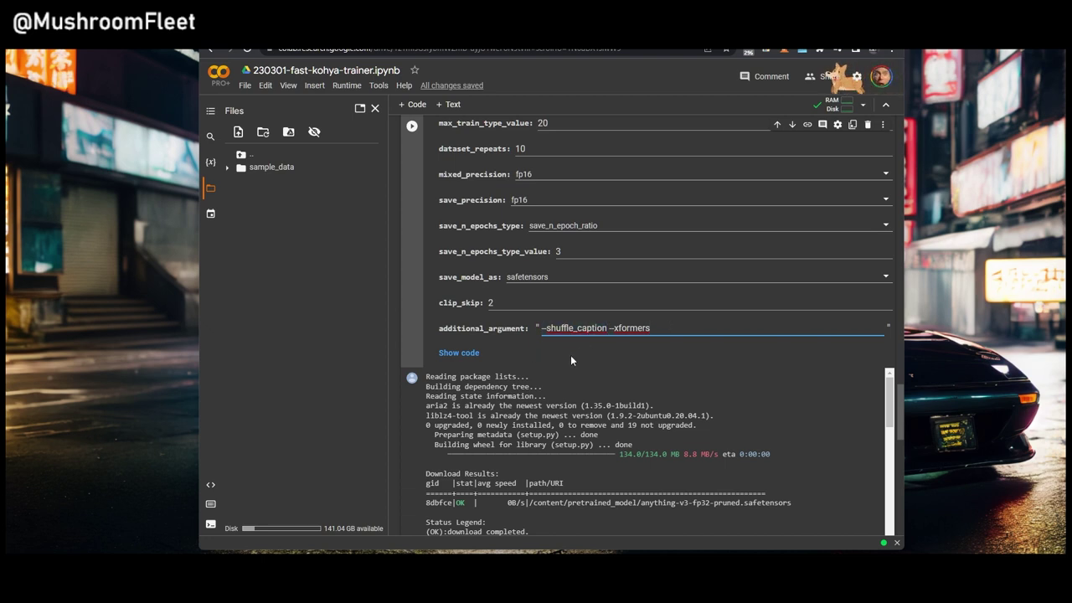
scroll(571, 353, down, 1)
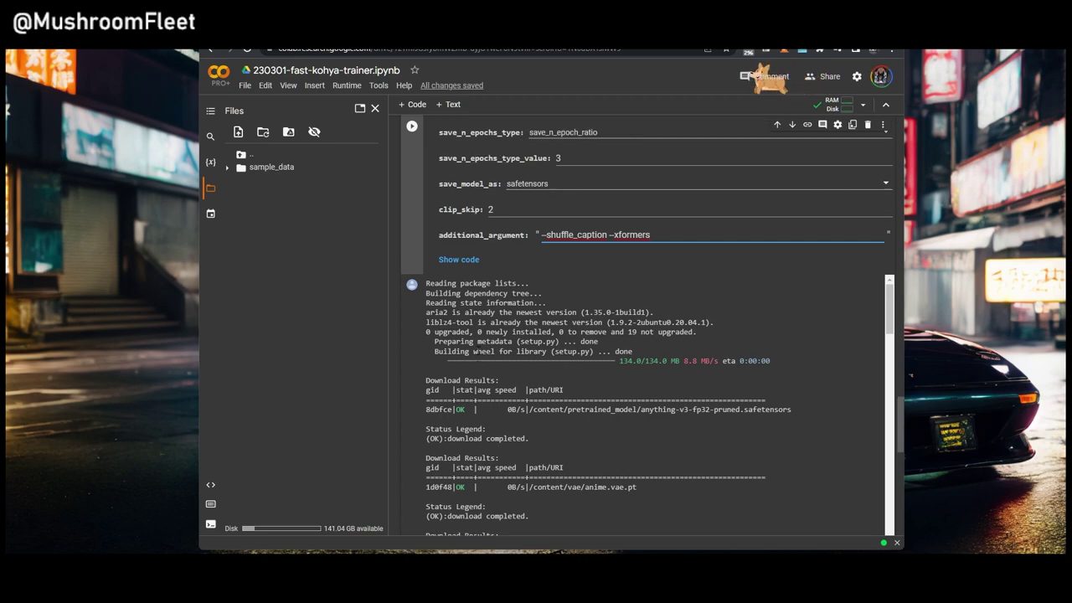
Step: Run the Mount Drive cell and grant the notebook access to Google Drive with the existing Google account
scroll(570, 353, down, 10)
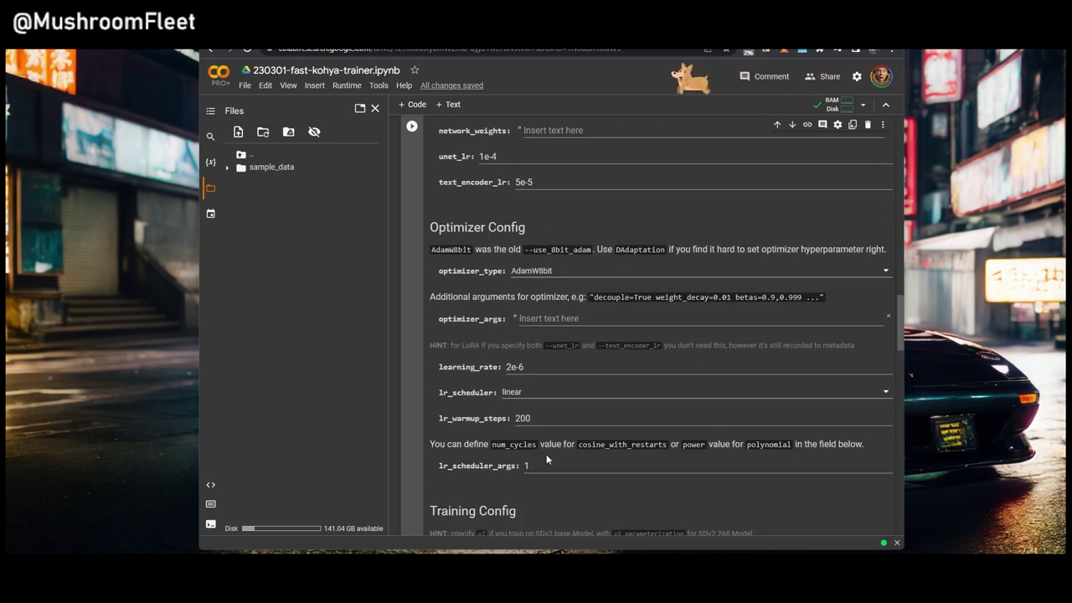
scroll(546, 454, up, 20)
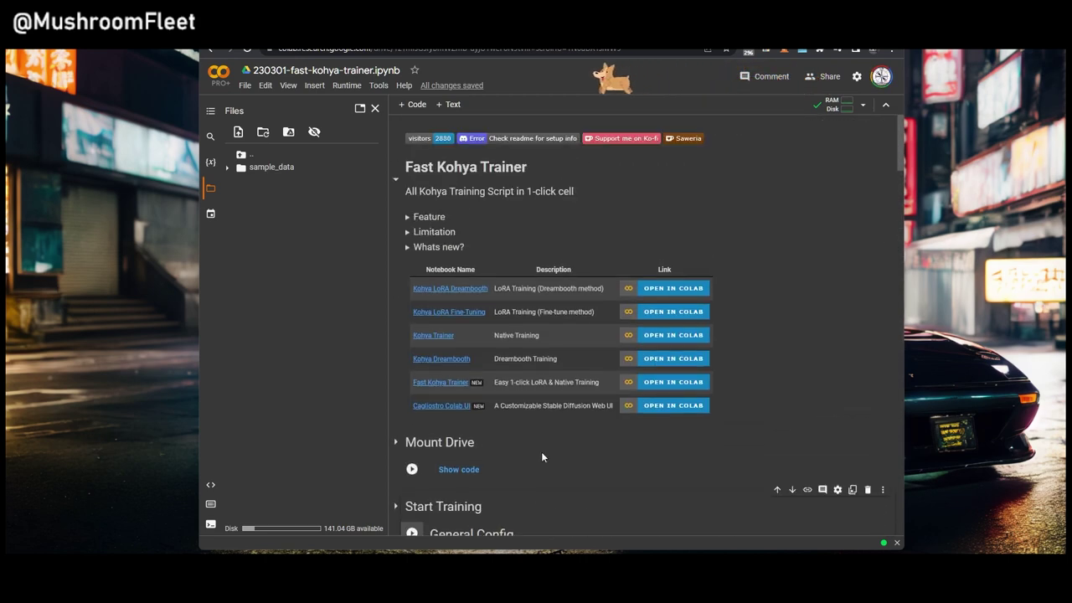
scroll(541, 452, down, 3)
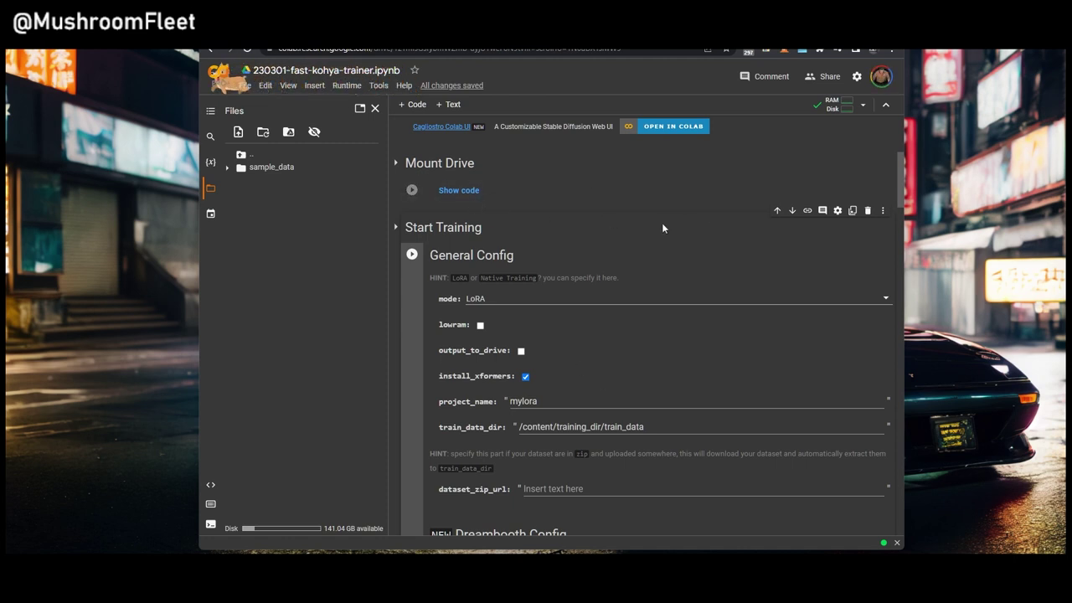
click(411, 190)
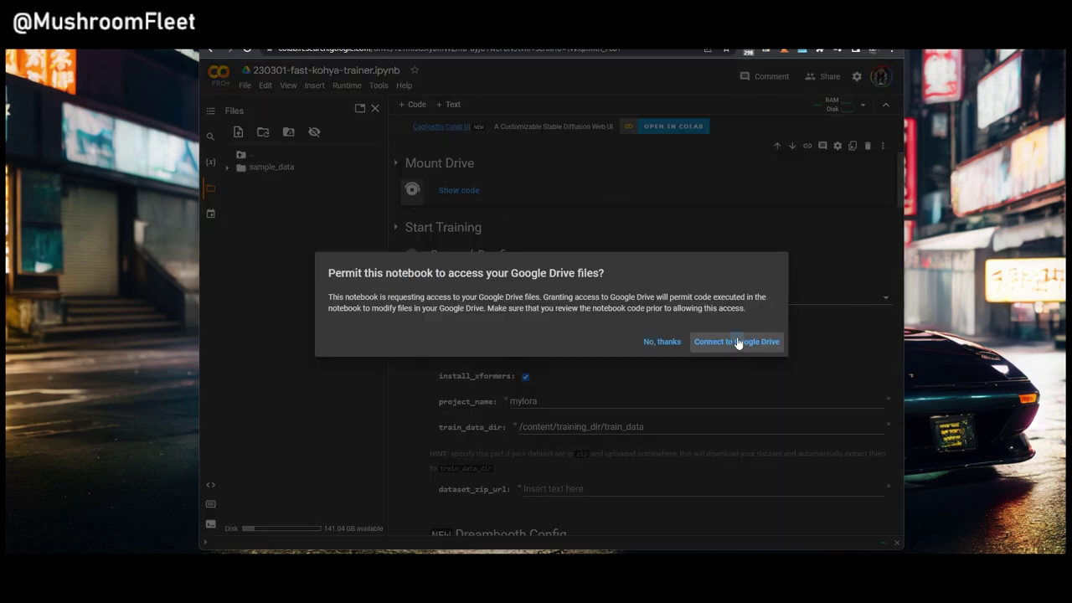
click(737, 341)
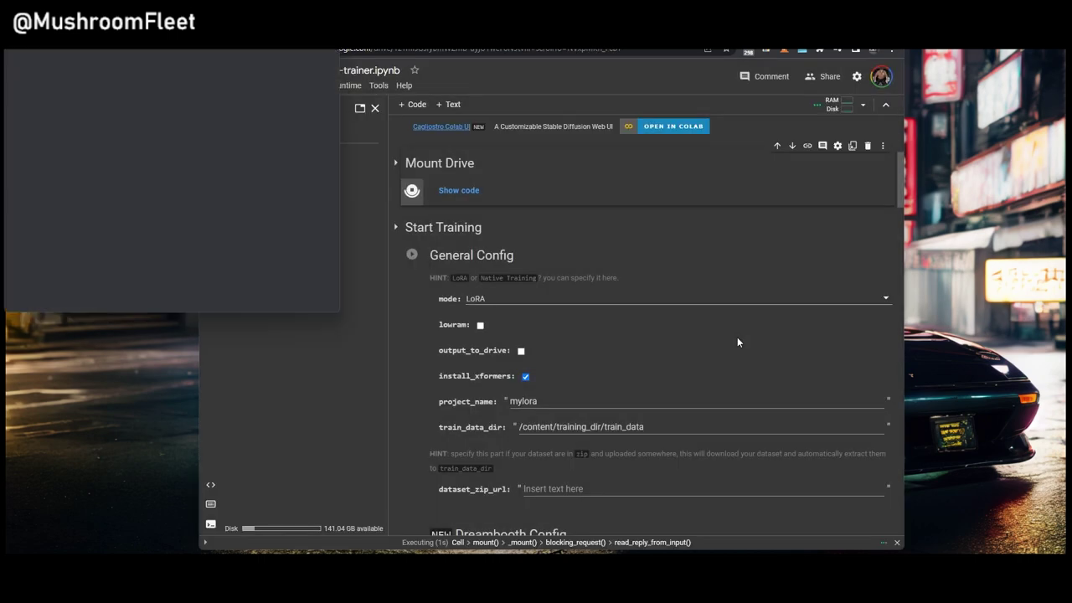
click(141, 170)
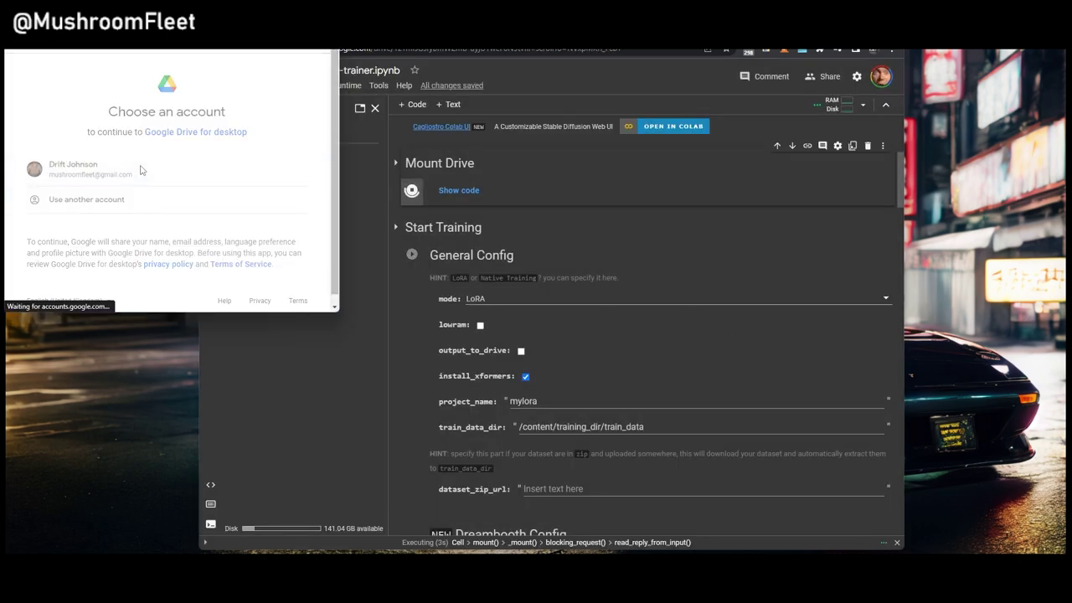
scroll(210, 209, down, 5)
click(237, 237)
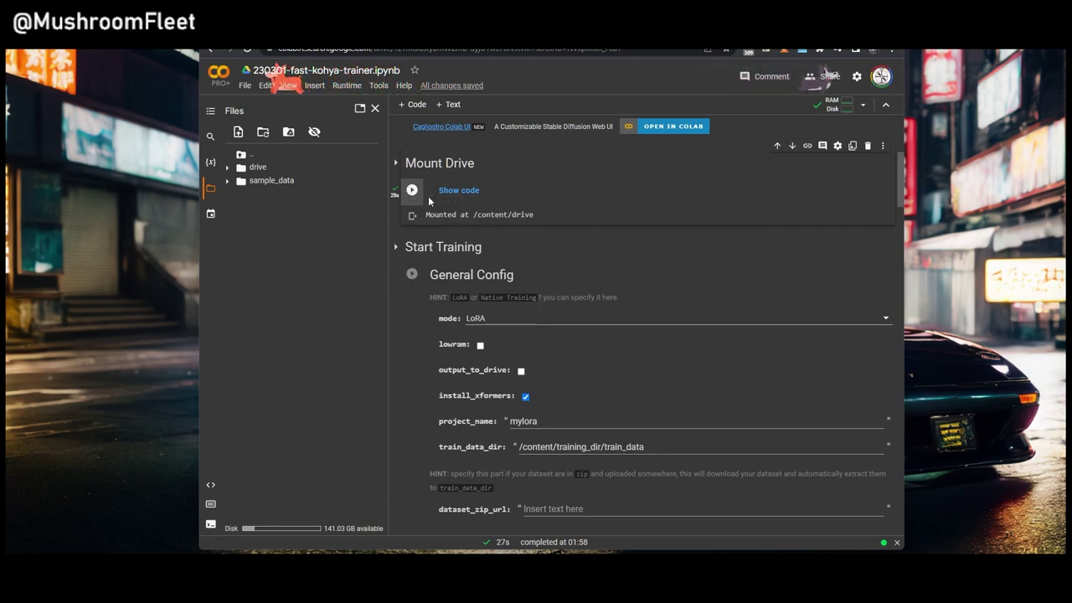
Step: Expand the mounted drive's MyDrive and Kappa_Training_Data folders and open the Spacewar-1024 dataset folder
click(227, 168)
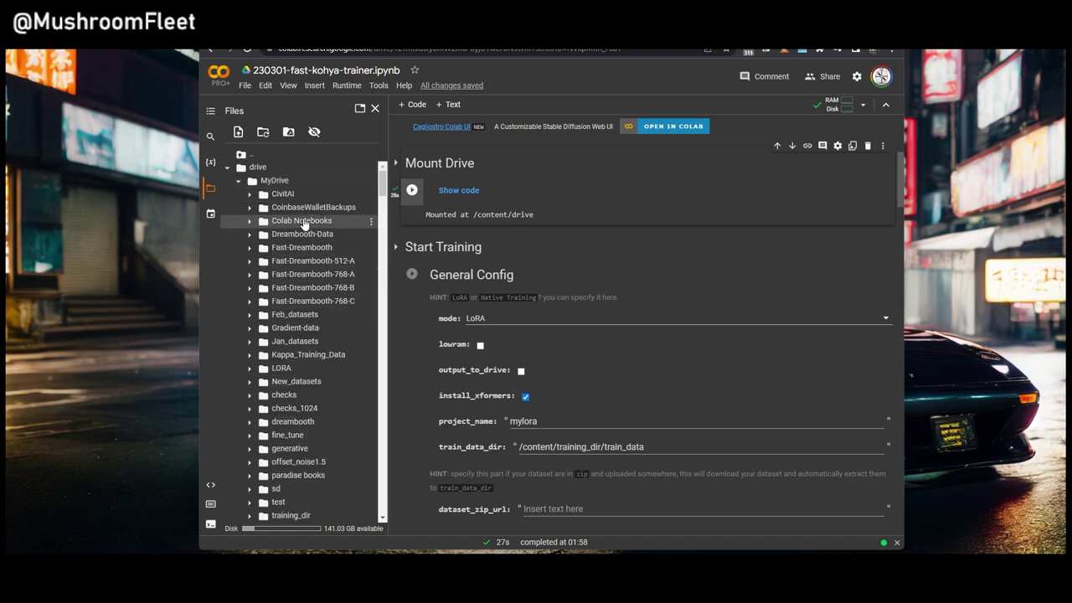
scroll(307, 343, down, 1)
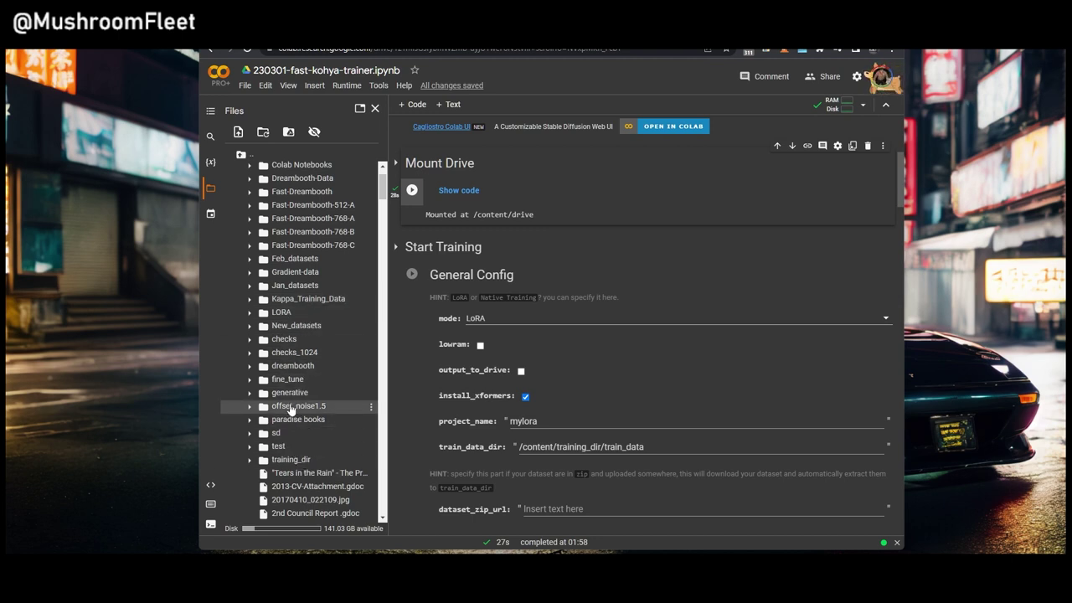
click(248, 301)
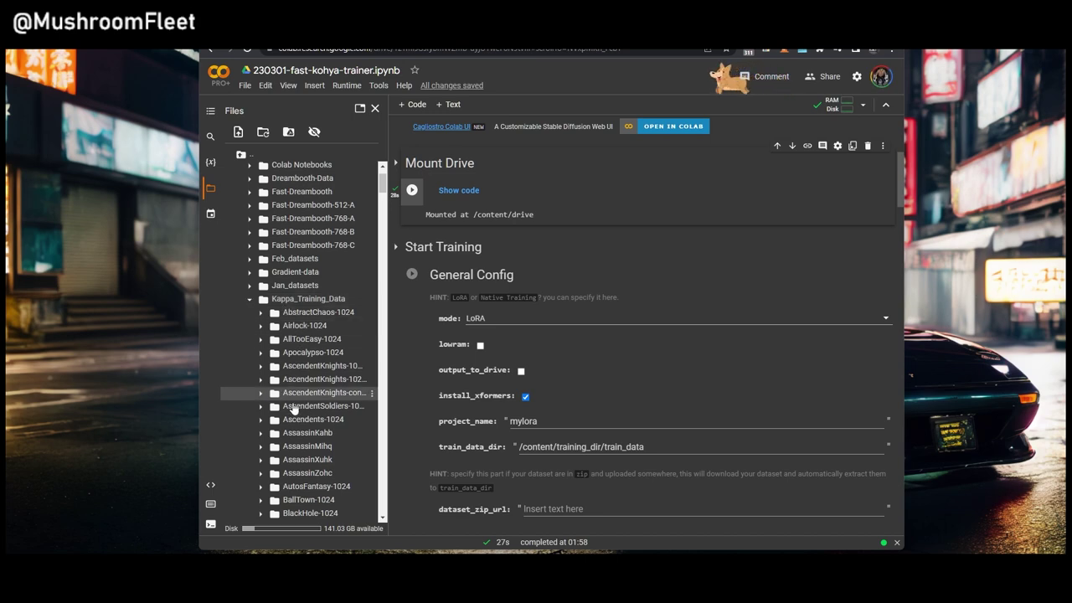
scroll(306, 442, down, 5)
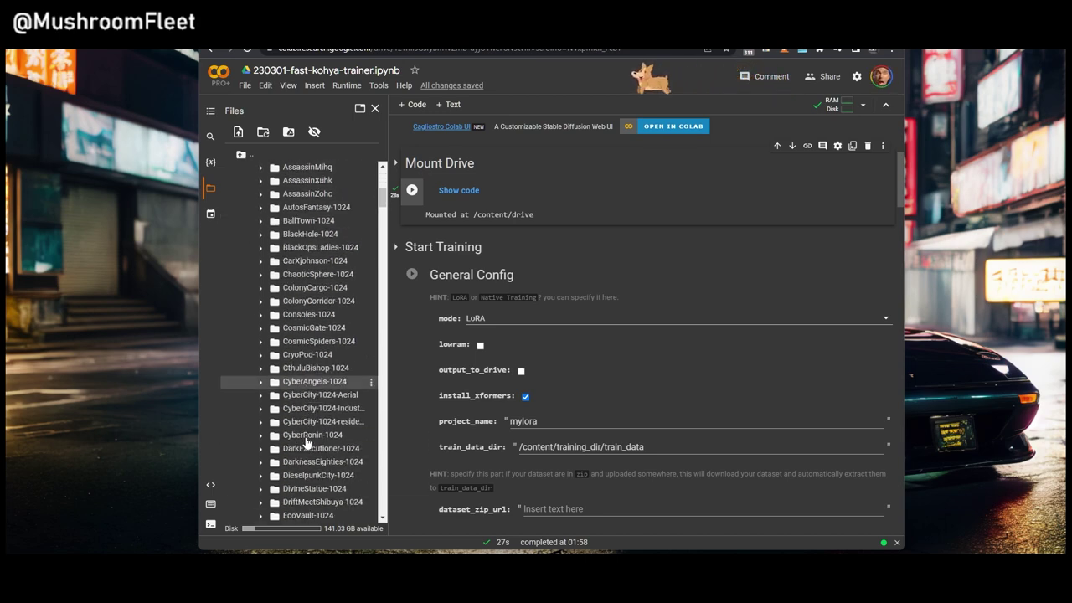
scroll(316, 402, down, 10)
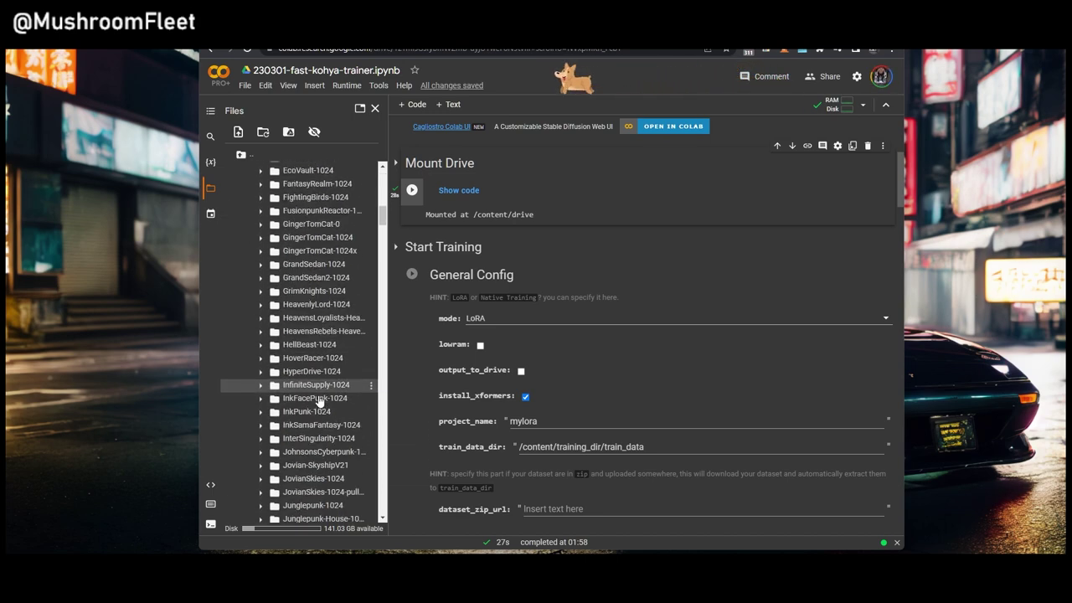
scroll(332, 440, down, 5)
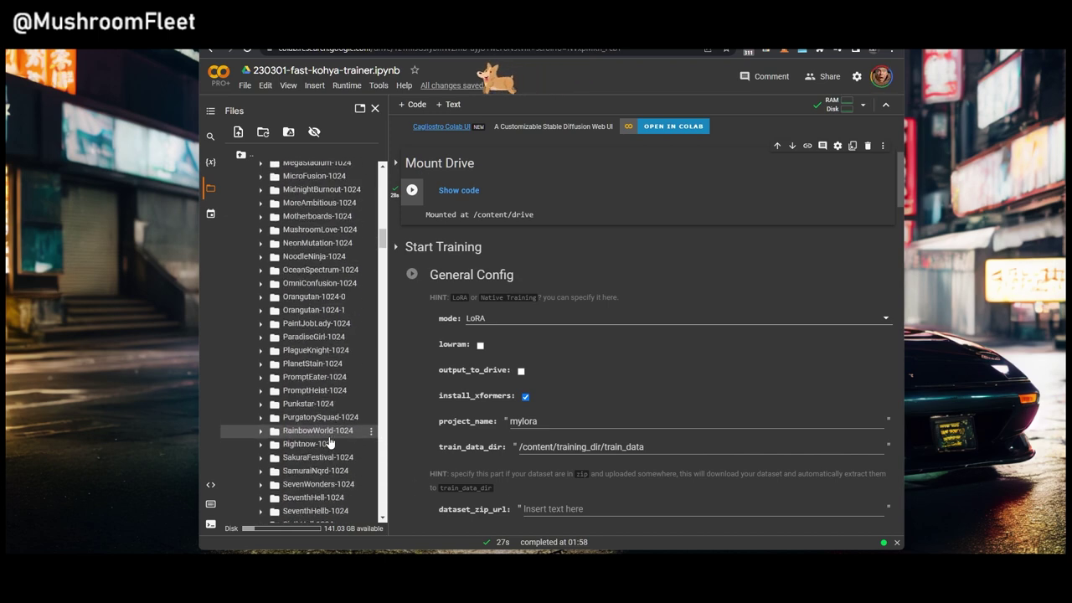
scroll(310, 398, down, 2)
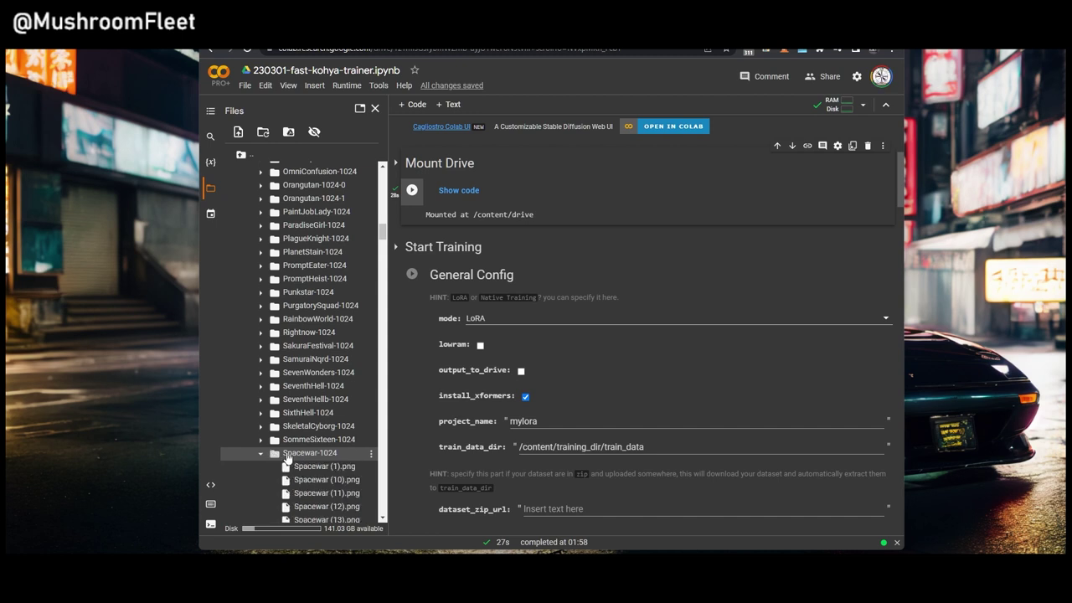
Step: Look through the PNG images listed in the Spacewar-1024 dataset folder
scroll(339, 448, down, 4)
scroll(340, 444, down, 10)
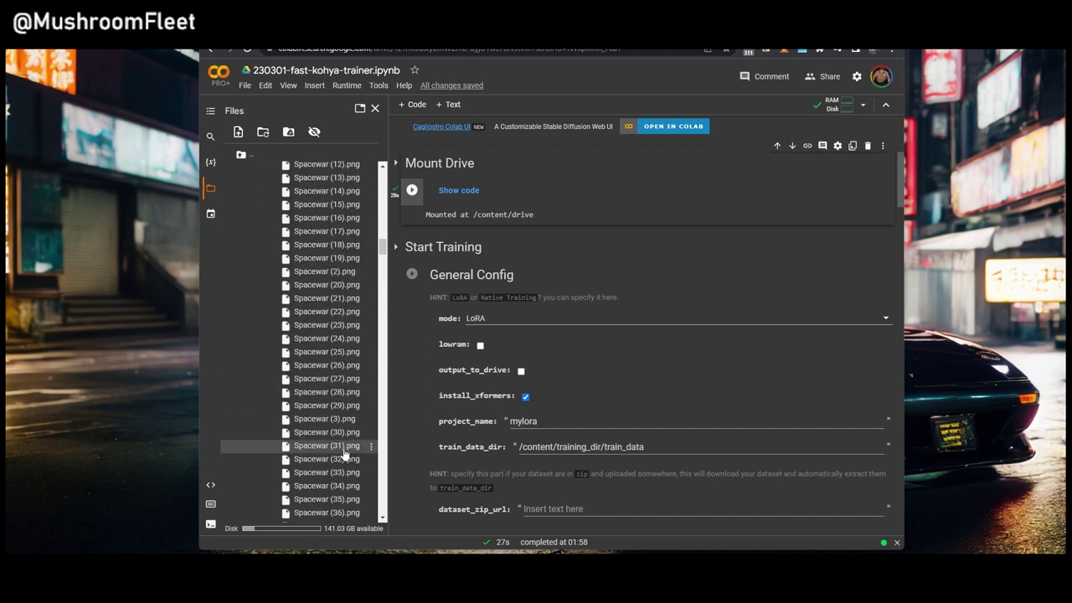
scroll(343, 452, down, 8)
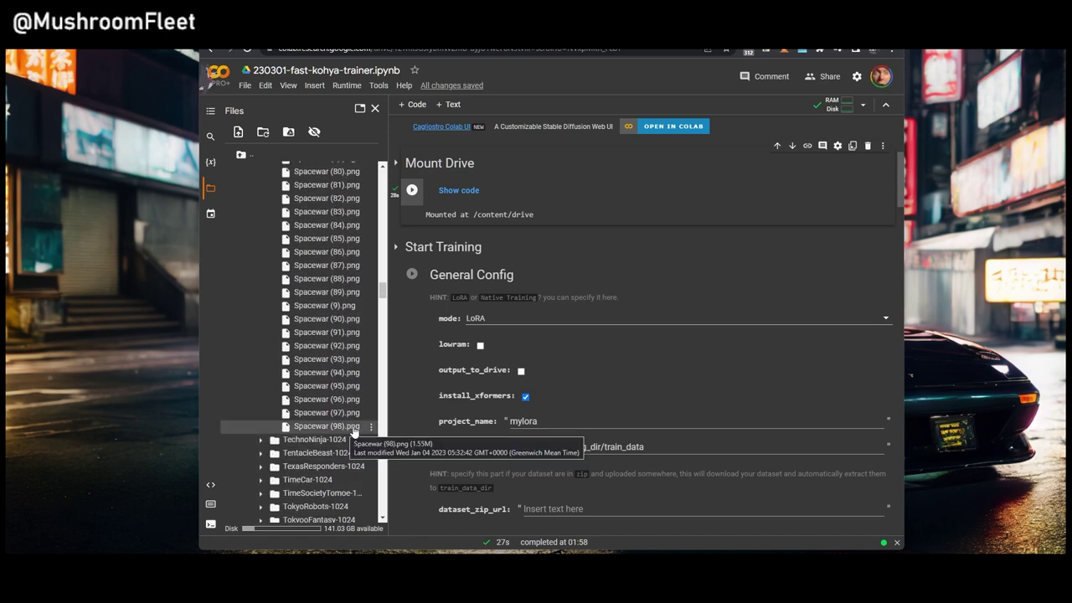
scroll(354, 431, up, 20)
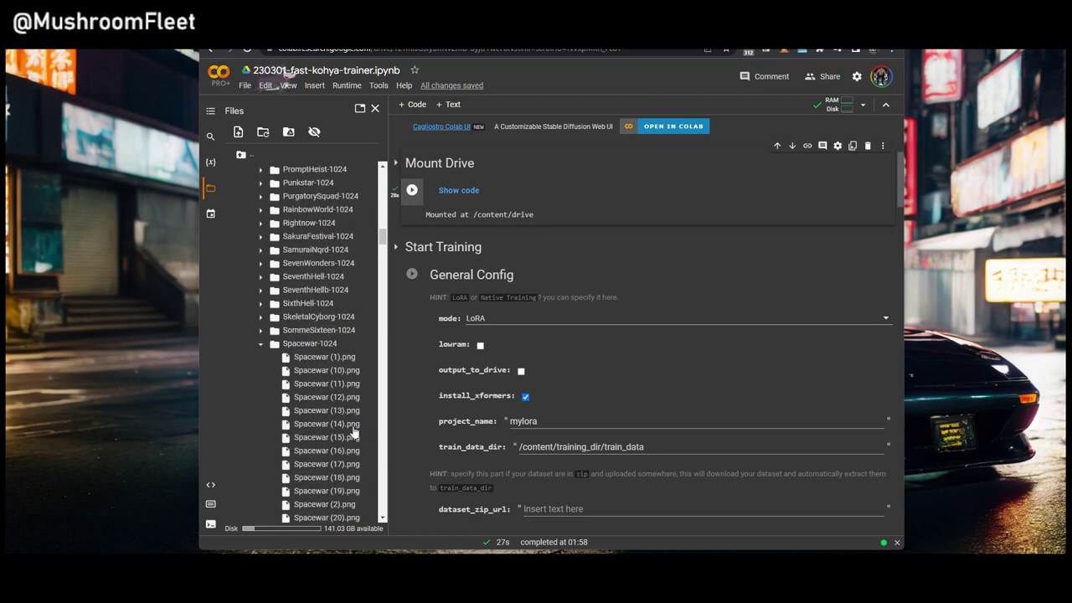
scroll(353, 431, down, 1)
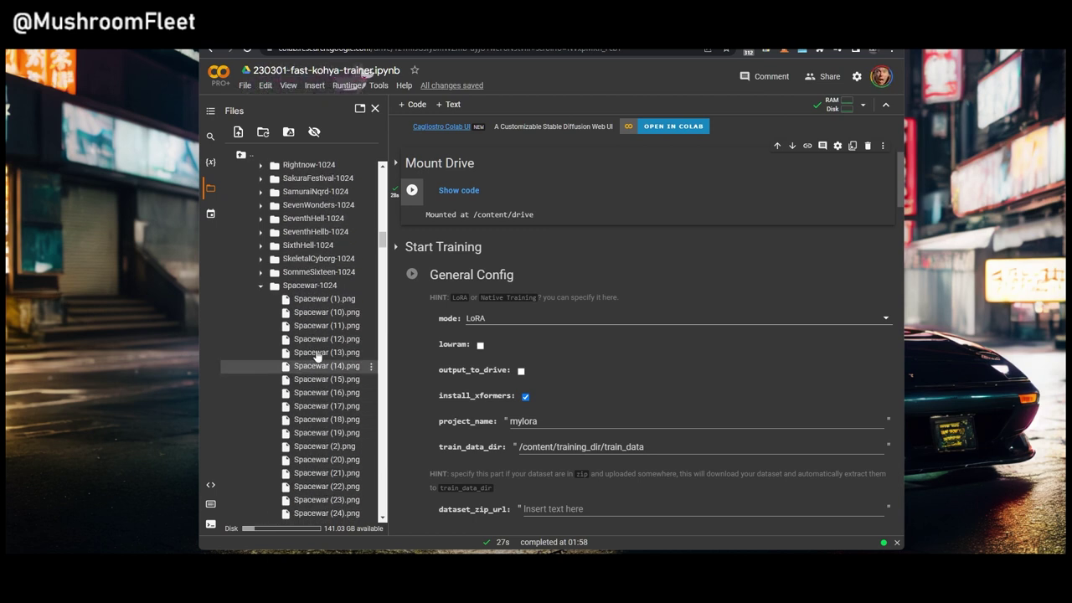
Step: Copy the path of the Spacewar-1024 dataset folder from the notebook's file browser
right_click(304, 290)
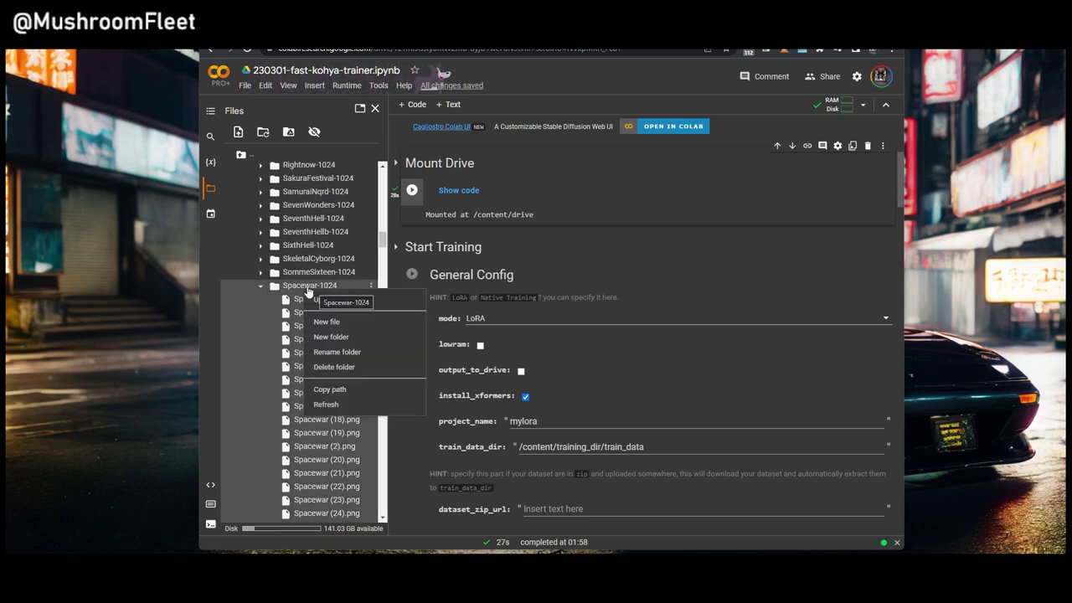
click(334, 389)
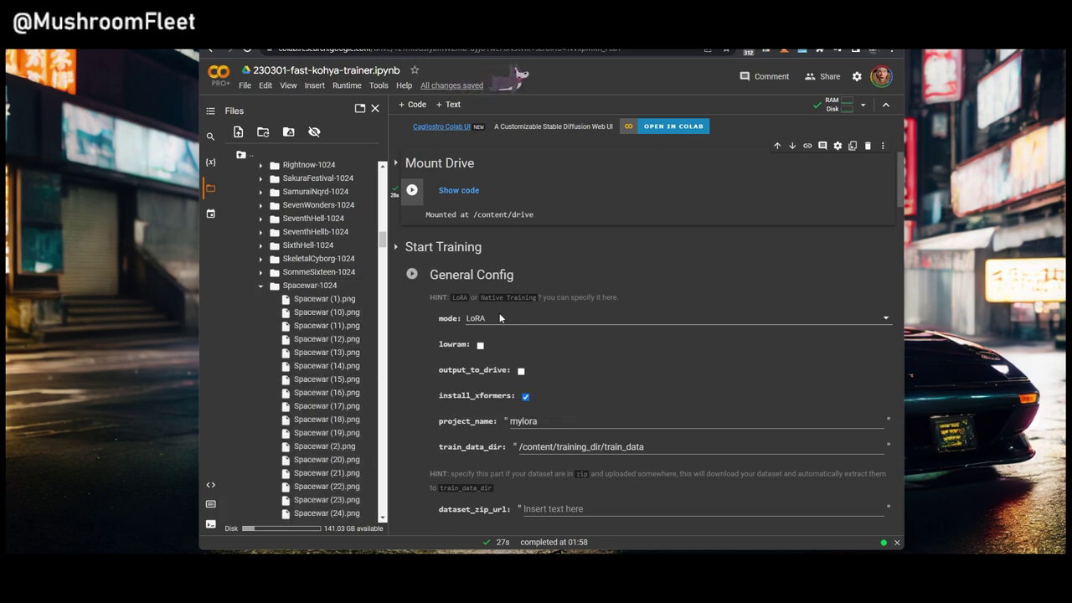
Step: Set project_name to SpacewarV15-256 and train_data_dir to the copied path /content/drive/MyDrive/Kappa_Training_Data/Spacewar-1024
scroll(556, 412, down, 1)
key(Tab)
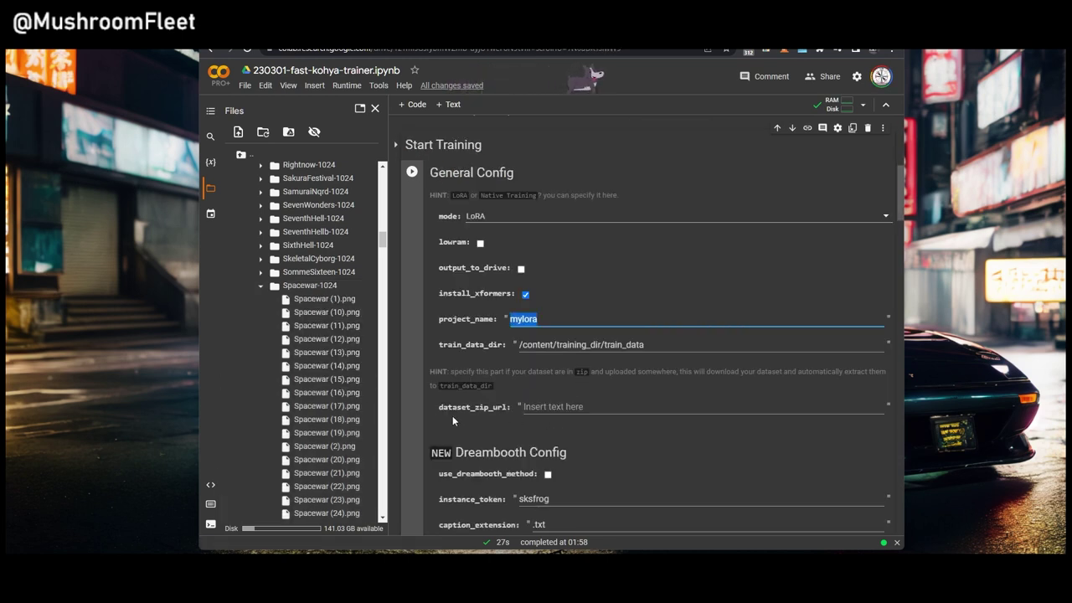
text(Space)
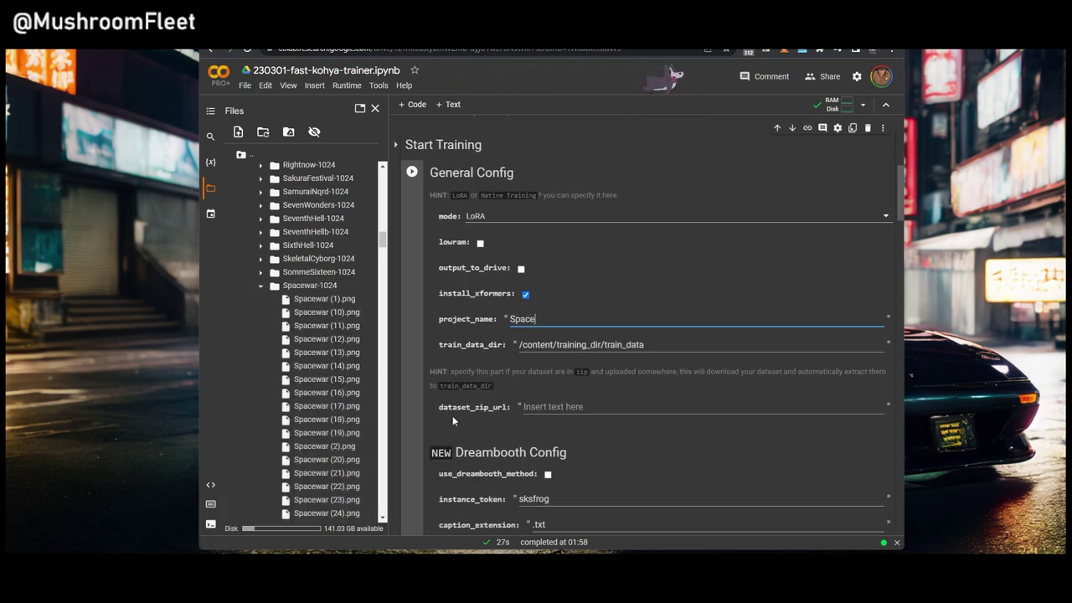
text(war)
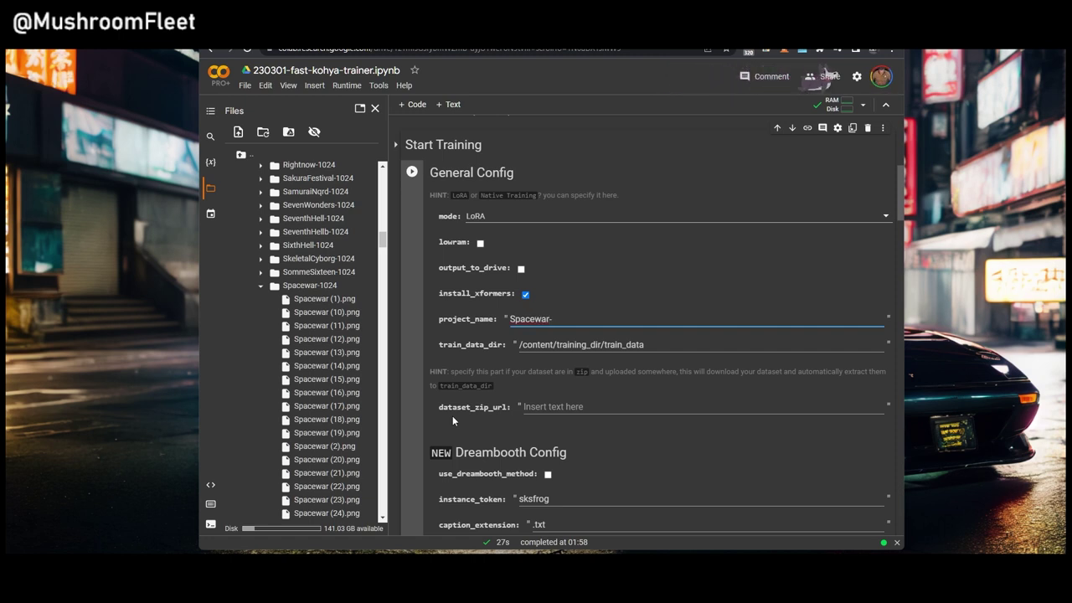
text(-256)
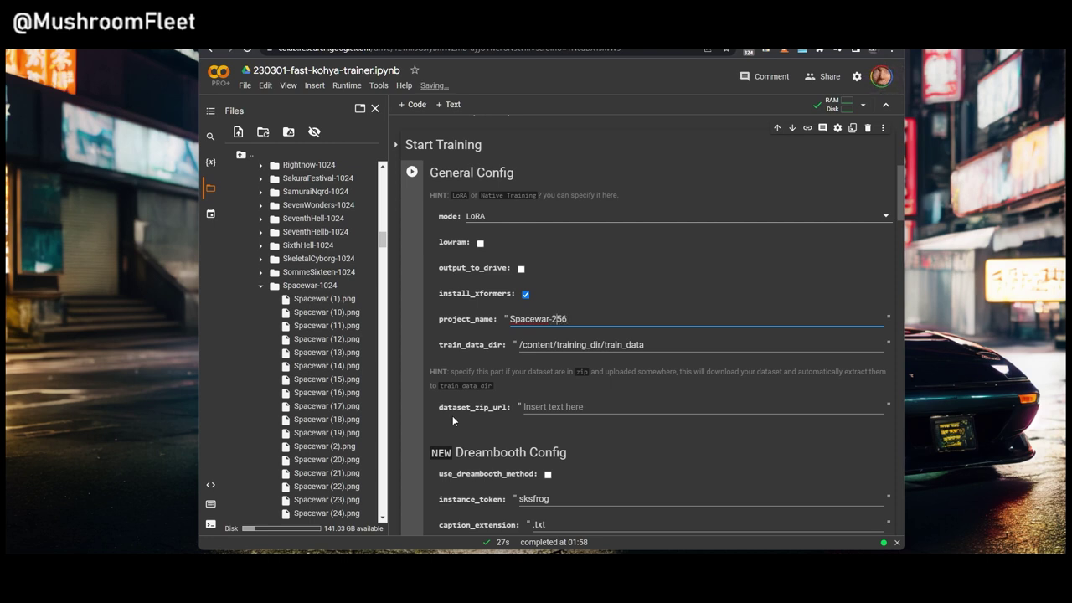
key(BackSpace)
text(V15)
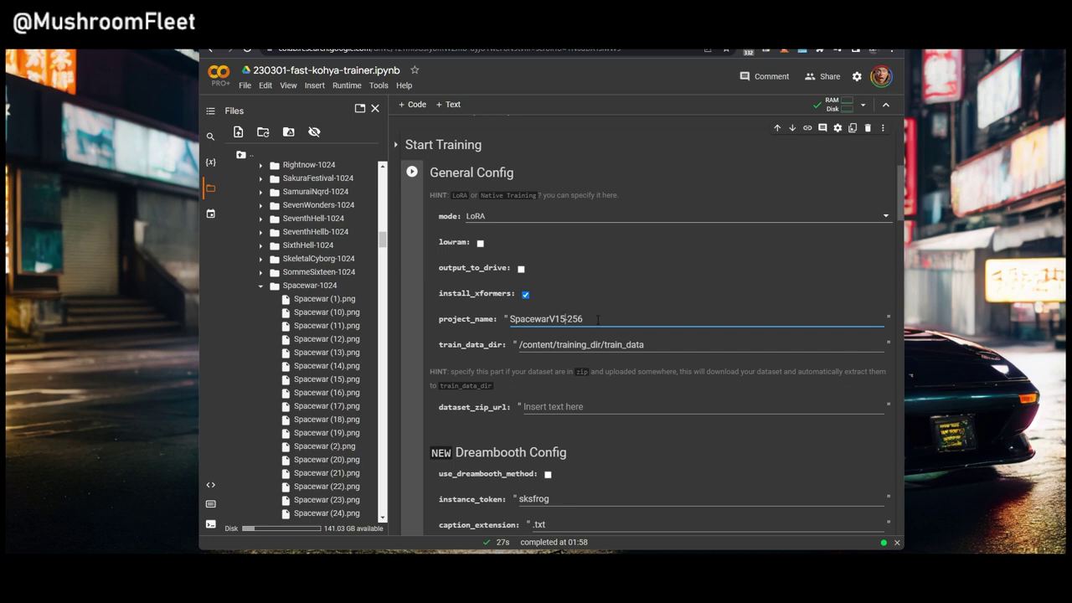
triple_click(657, 344)
text(/content/drive/MyDrive/Kappa_Training_Data/Spacewar-1024)
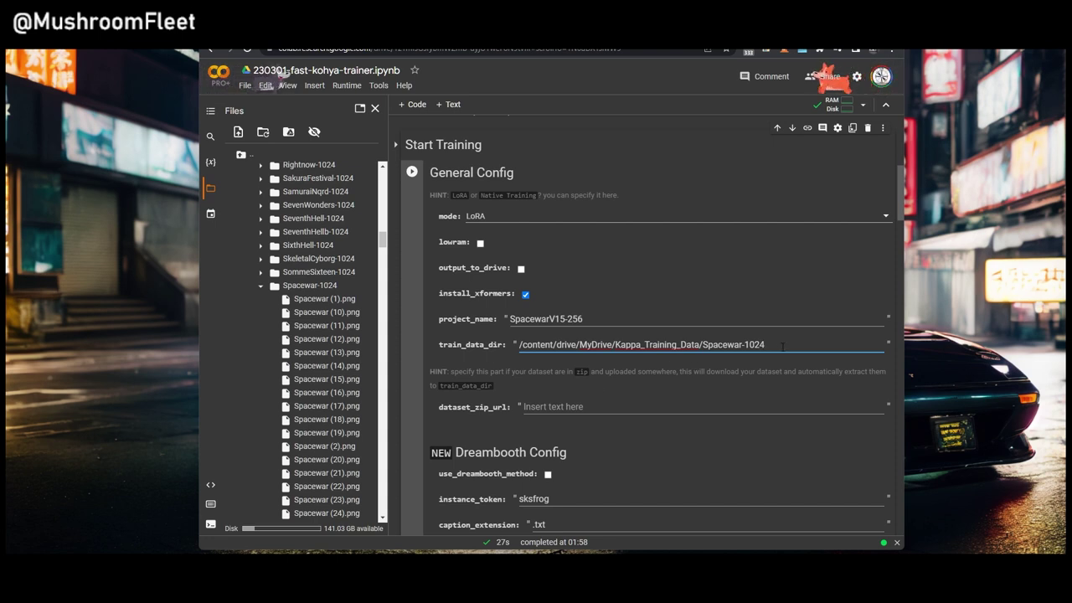
Step: Enable use_dreambooth_method in the Dreambooth Config and set instance_token to Spacewar
scroll(603, 395, down, 2)
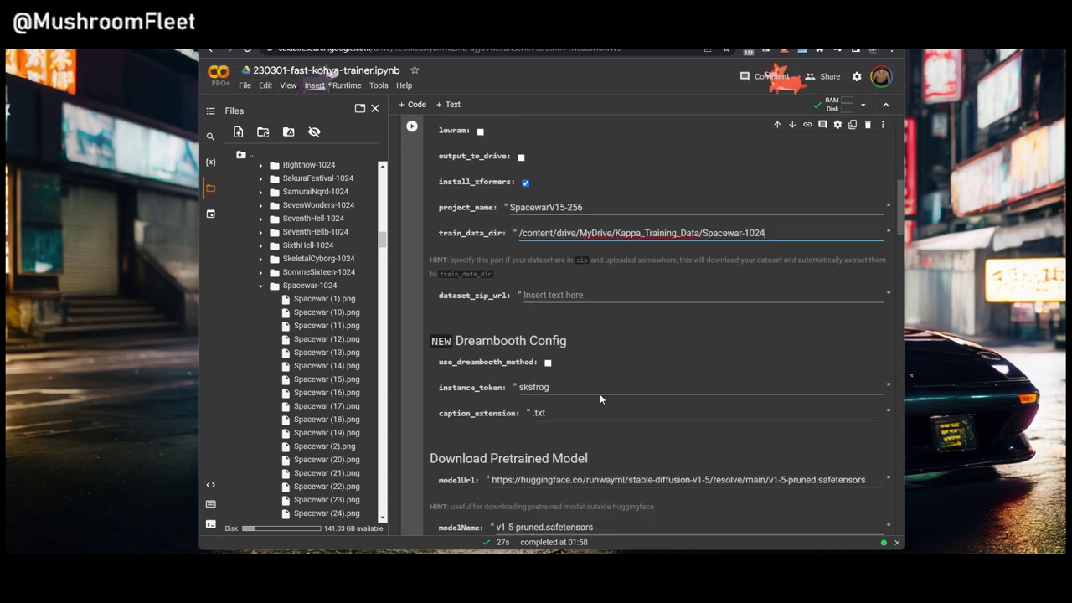
click(548, 362)
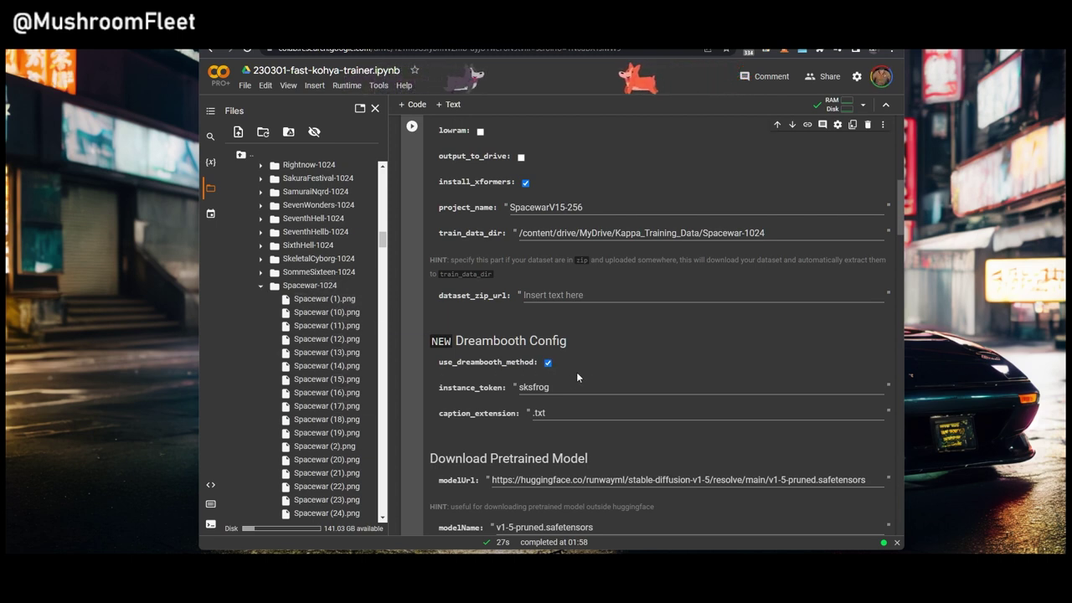
double_click(535, 386)
text(Space)
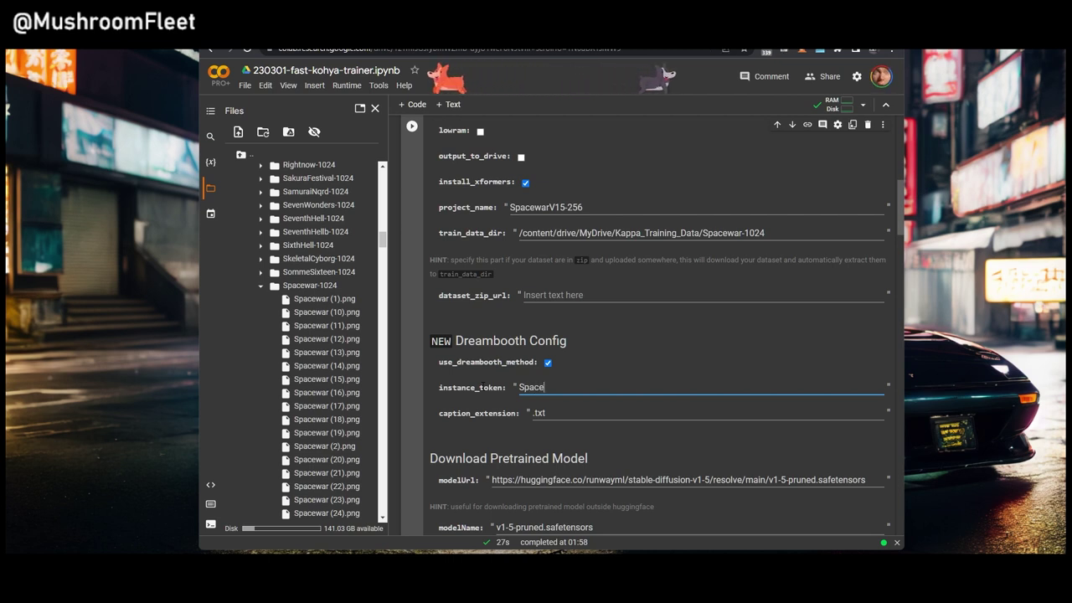
text(war)
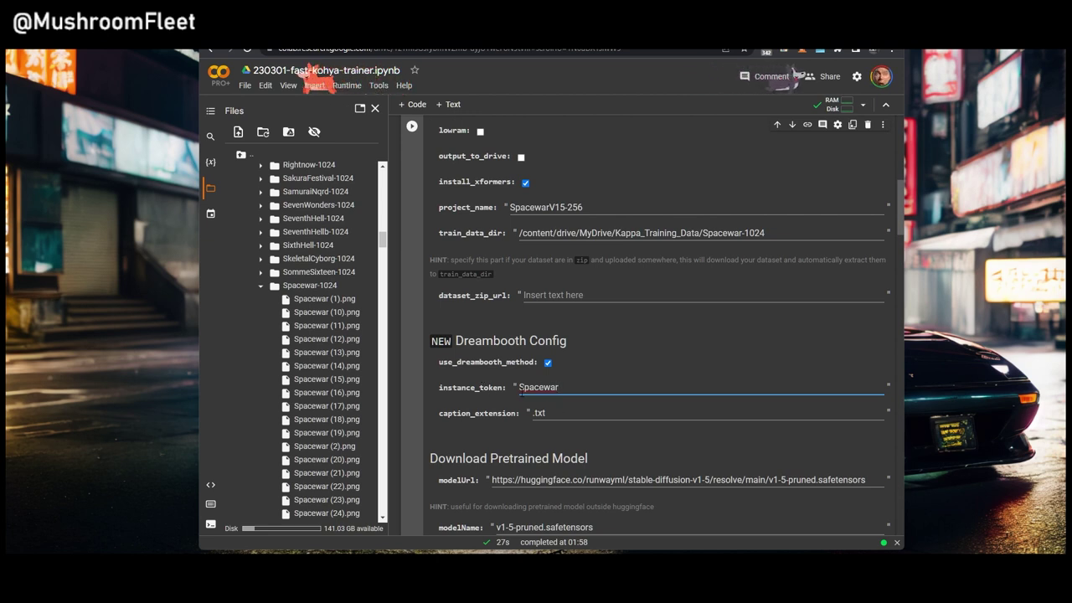
Step: Set both network_dim and network_alpha to 256 in the LoRA Config
scroll(618, 366, down, 3)
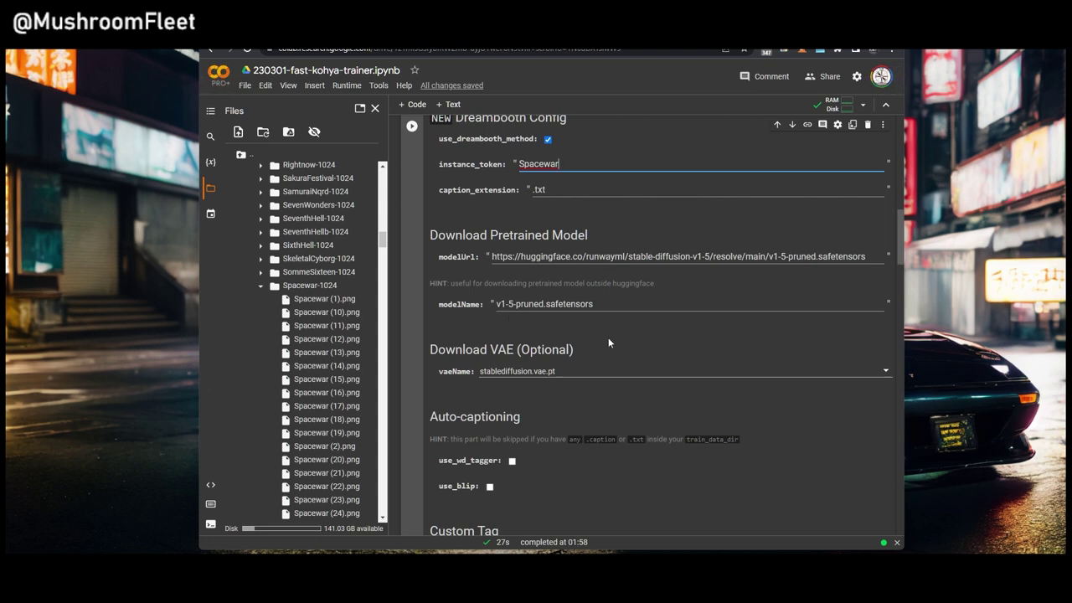
scroll(608, 342, down, 2)
scroll(536, 318, down, 3)
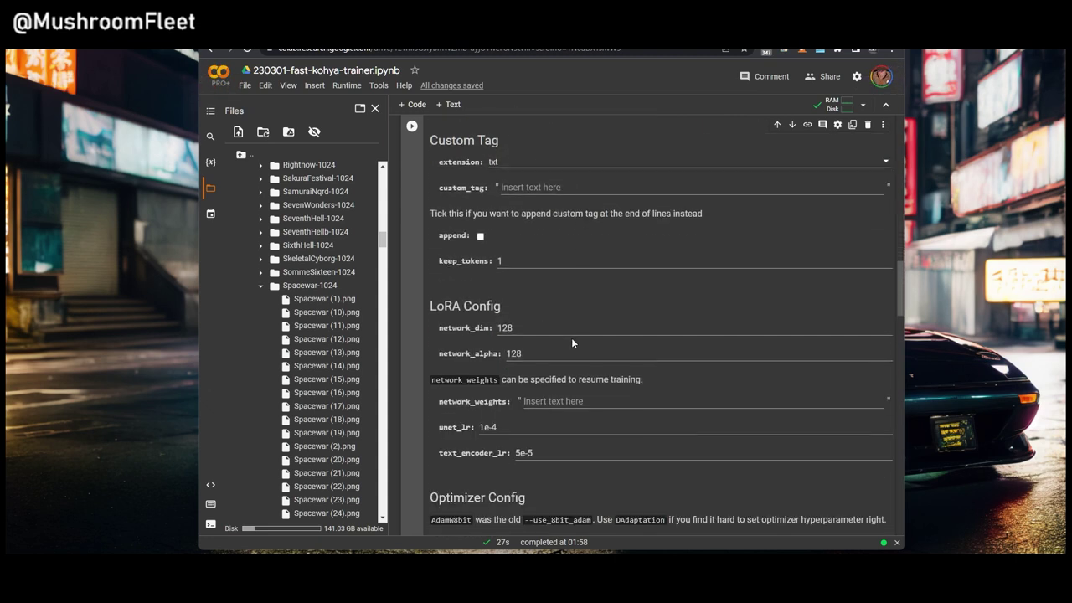
double_click(526, 328)
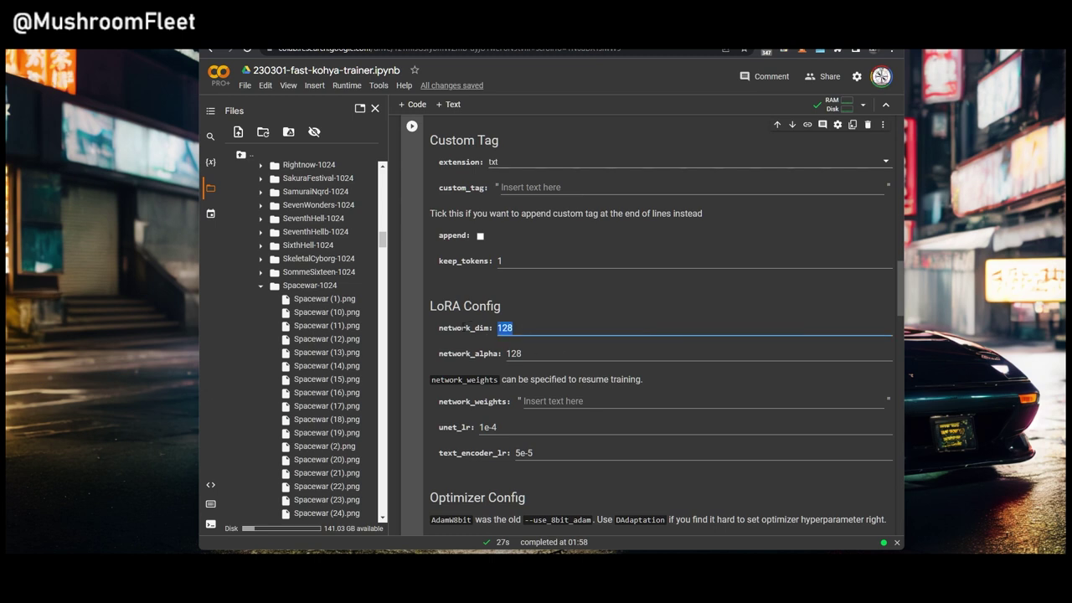
text(256)
double_click(515, 353)
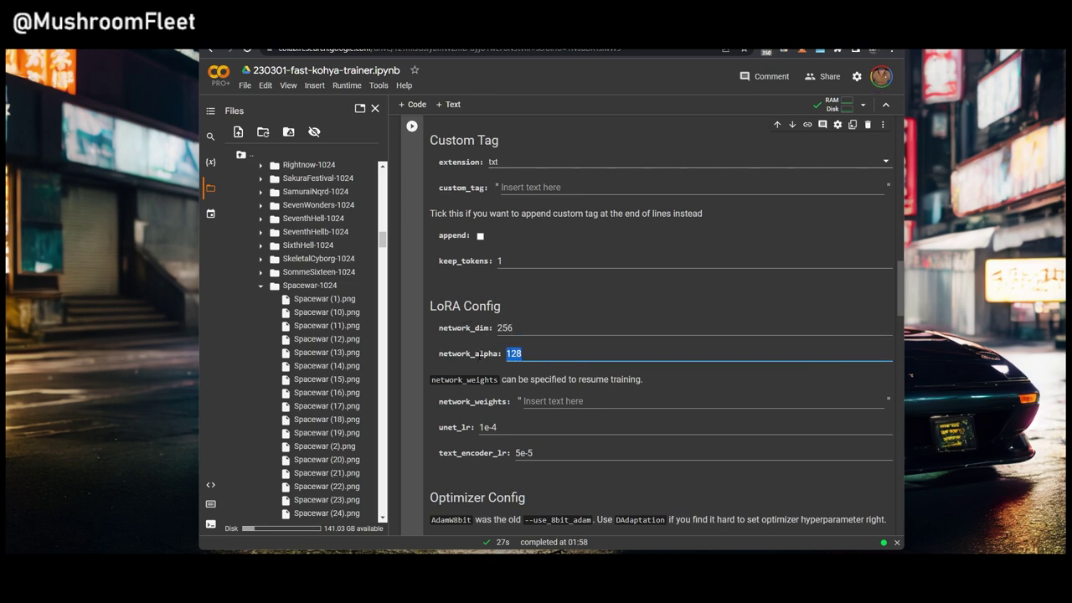
scroll(604, 329, down, 2)
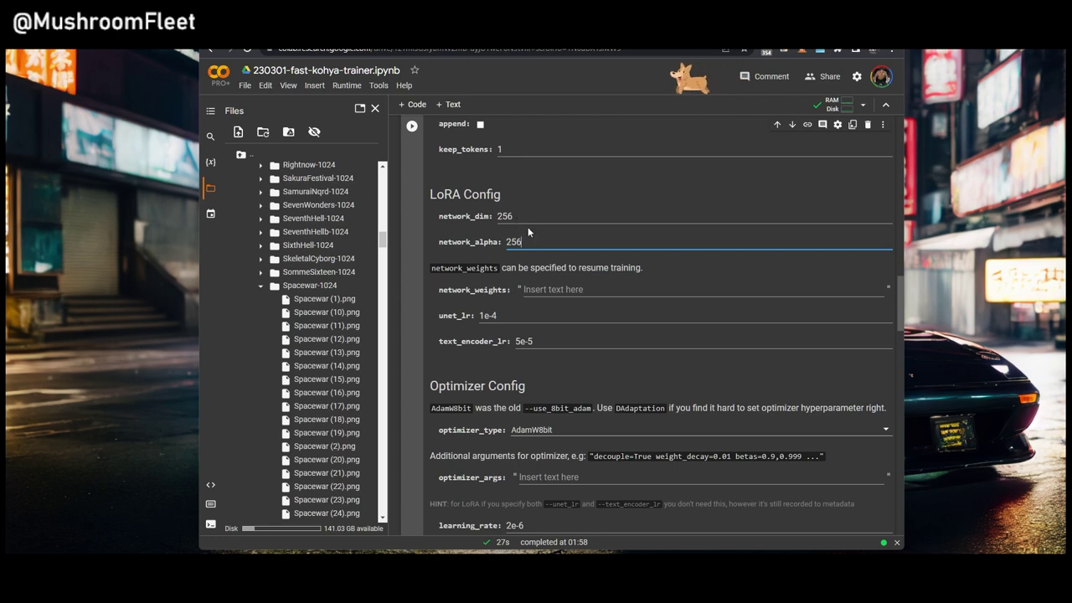
Step: Check the remaining optimizer and training settings and run the Start Training cell
scroll(546, 250, down, 3)
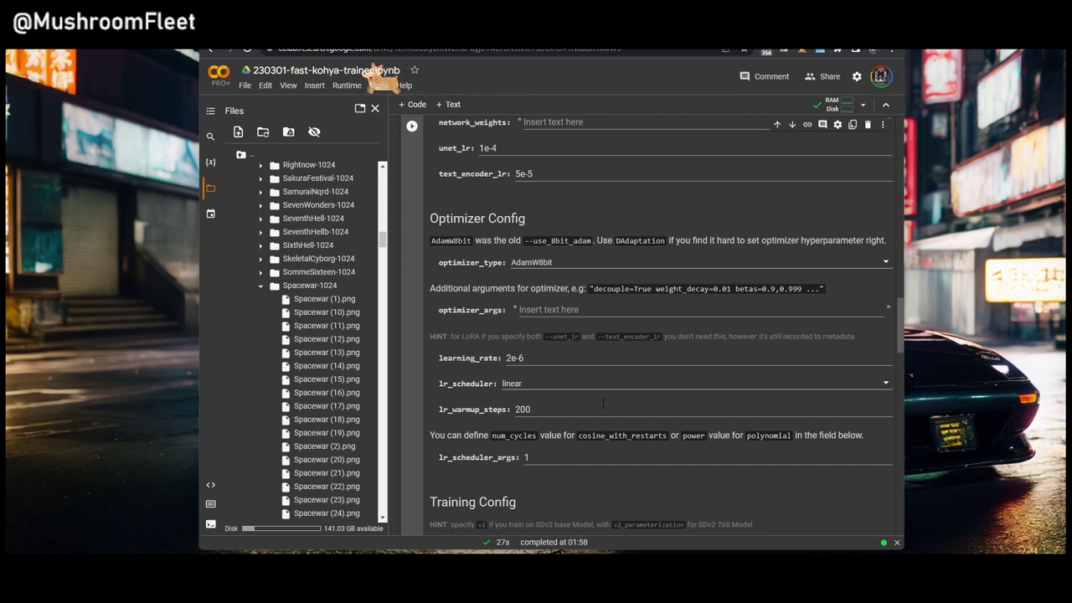
scroll(579, 334, down, 3)
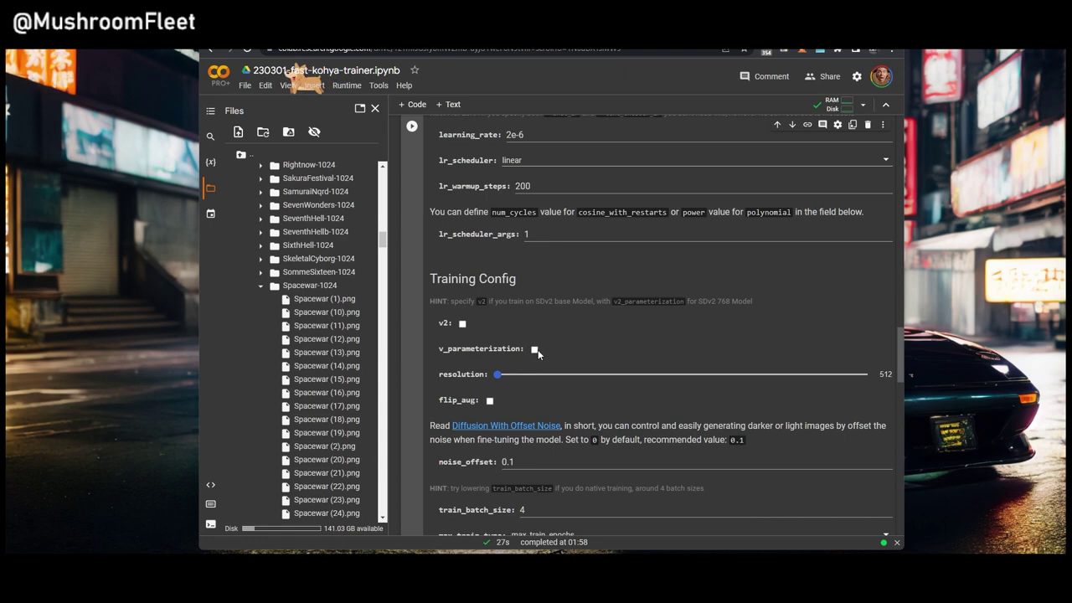
scroll(628, 293, down, 2)
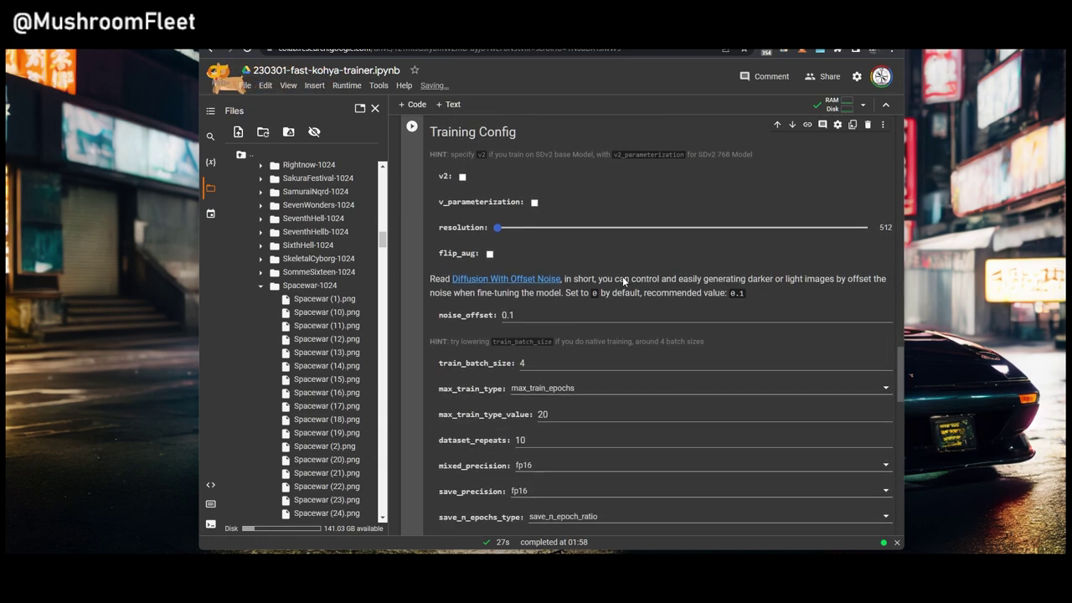
scroll(473, 249, down, 2)
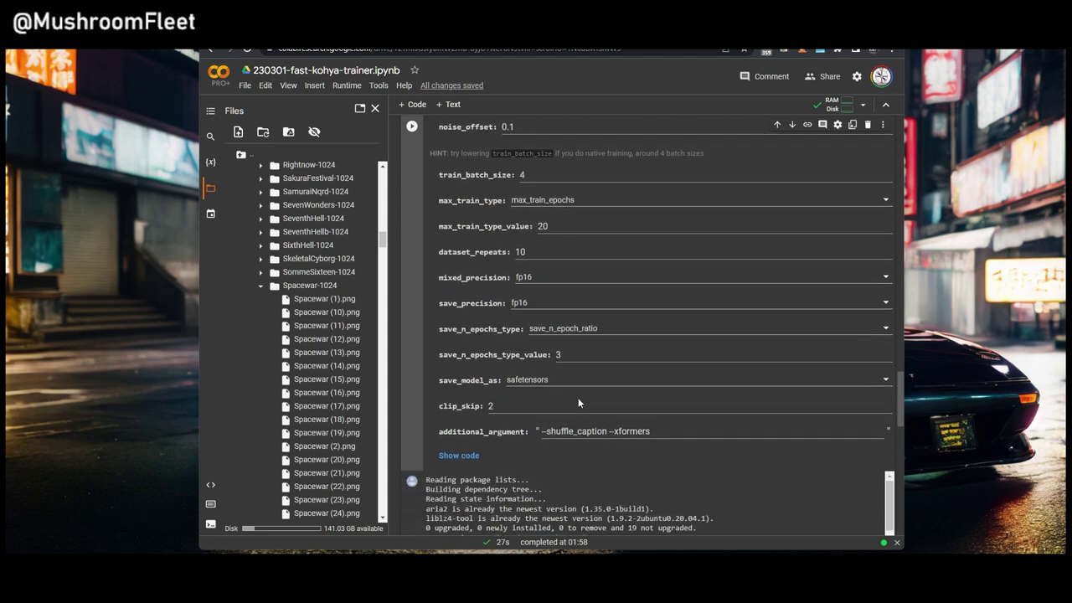
scroll(578, 398, up, 10)
scroll(566, 383, up, 6)
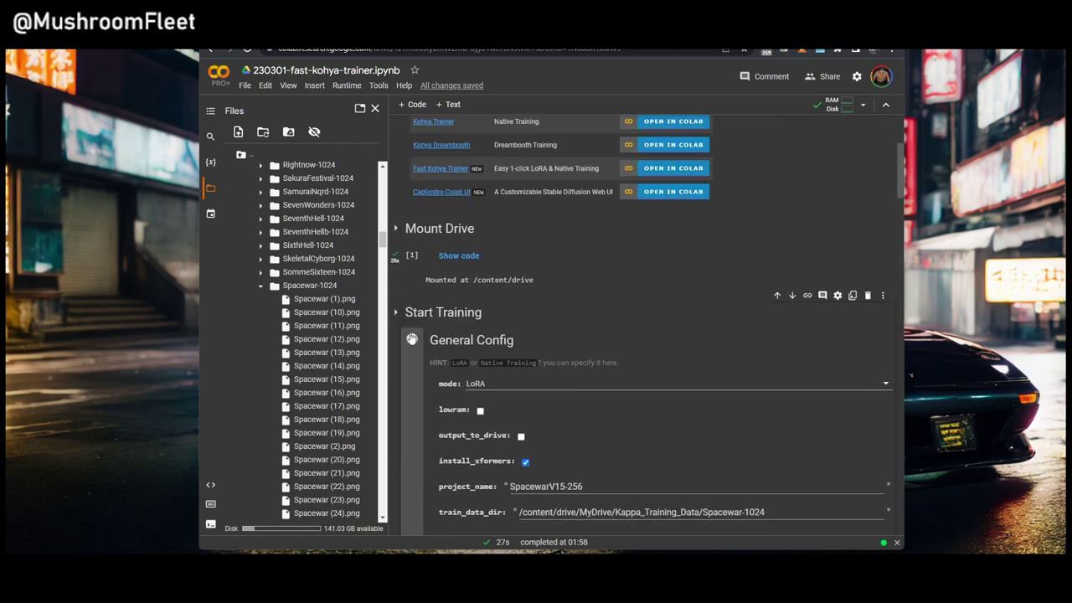
key(ctrl+Return)
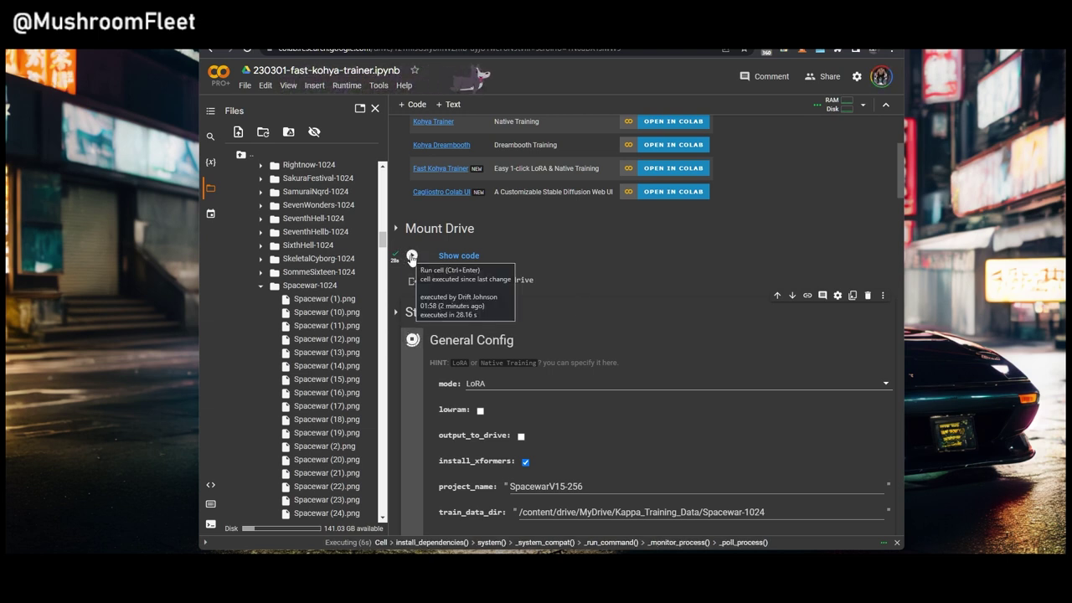
Step: Close the file browser to give the Start Training form more room
scroll(723, 256, down, 2)
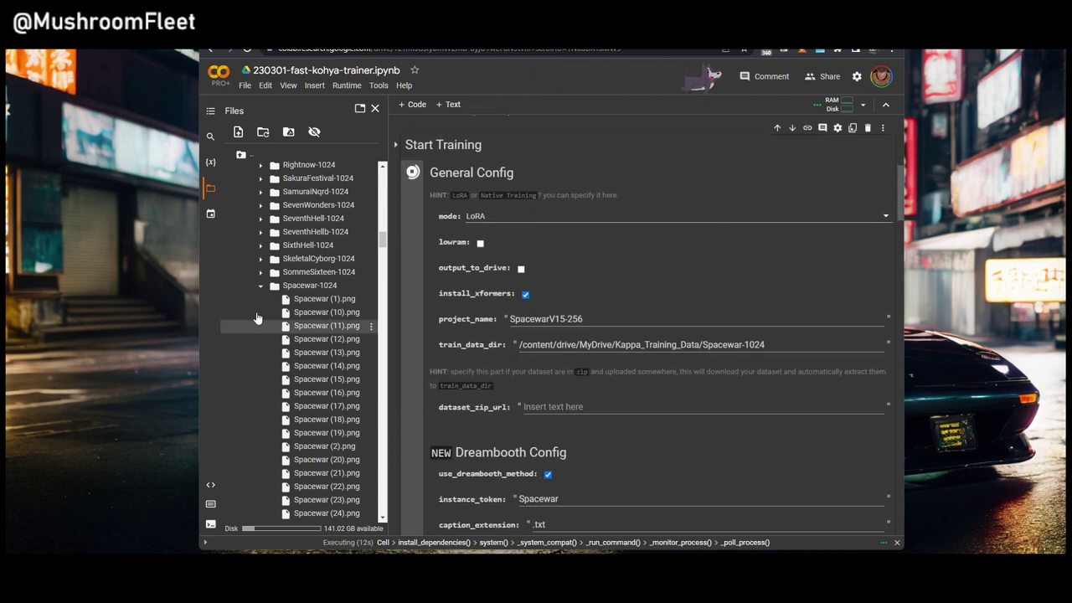
click(210, 187)
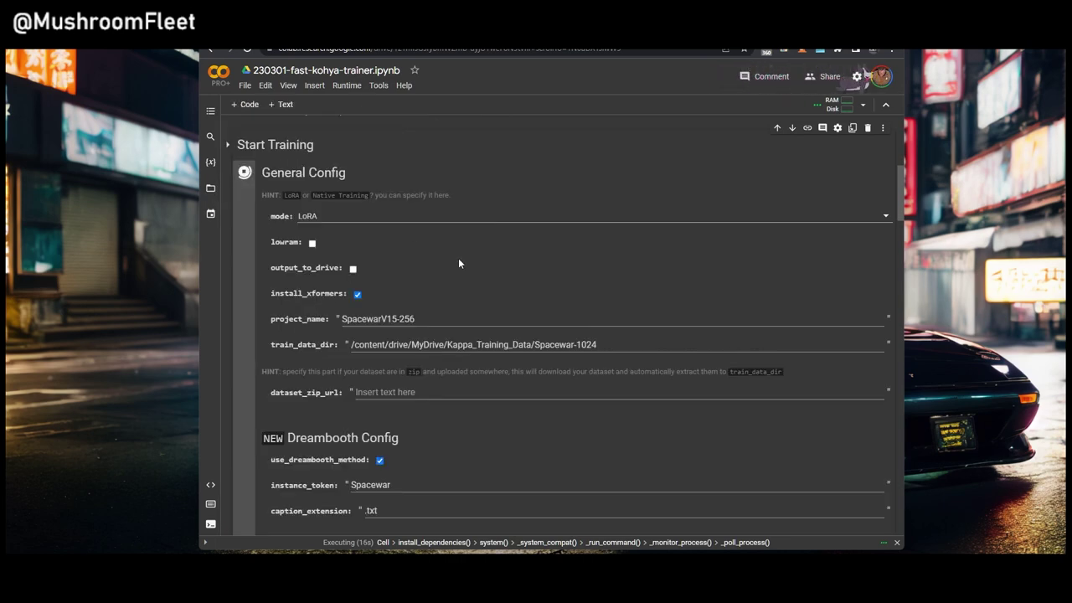
Step: Review the Dreambooth and pretrained model settings and look at the v1-5-pruned.safetensors page on Hugging Face
scroll(458, 258, down, 2)
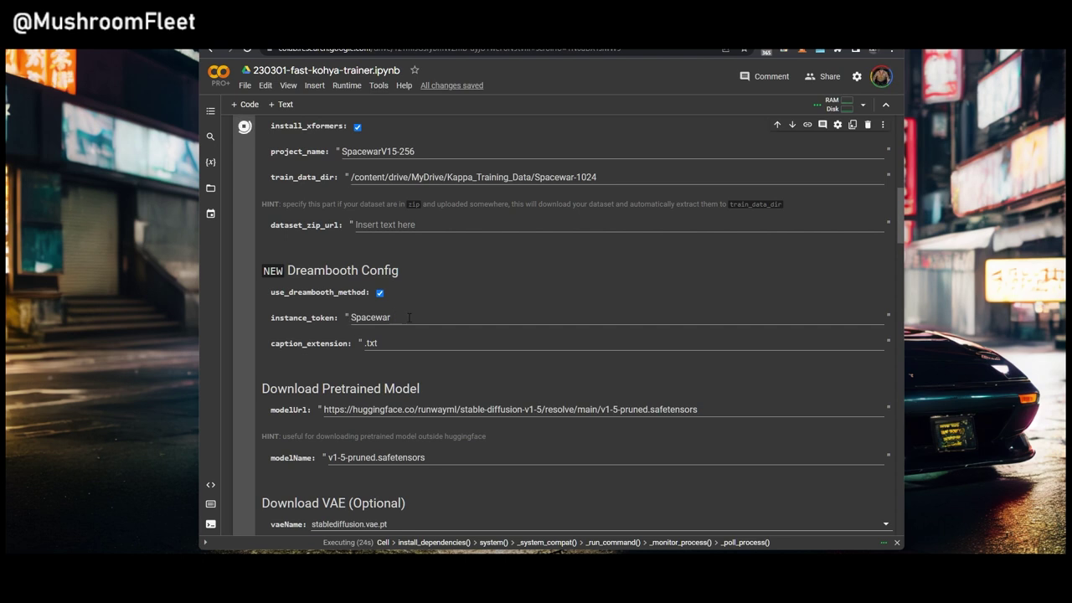
scroll(442, 318, down, 2)
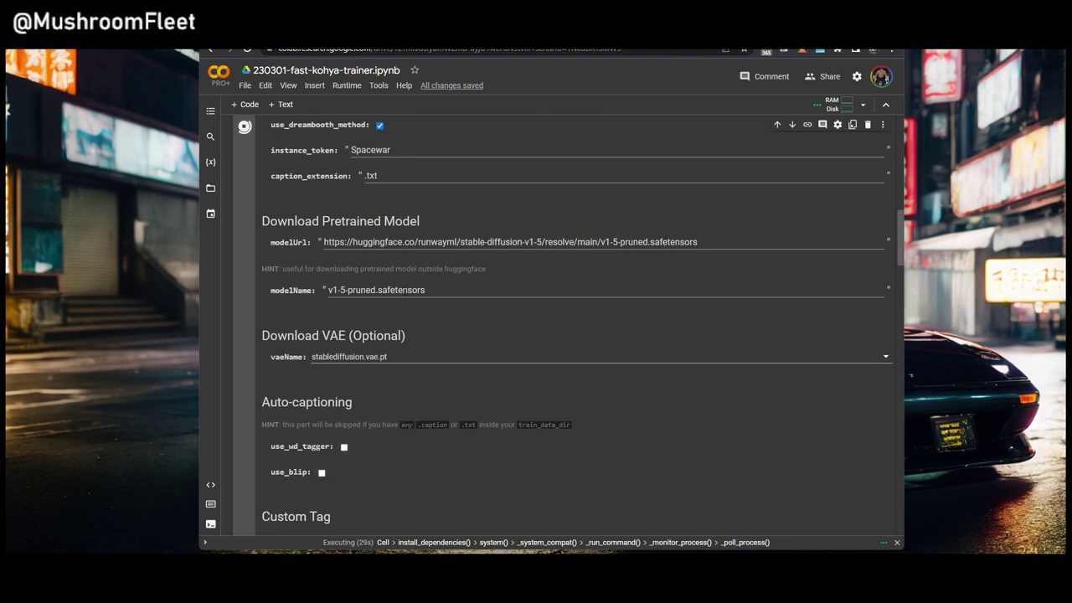
key(ctrl+Tab)
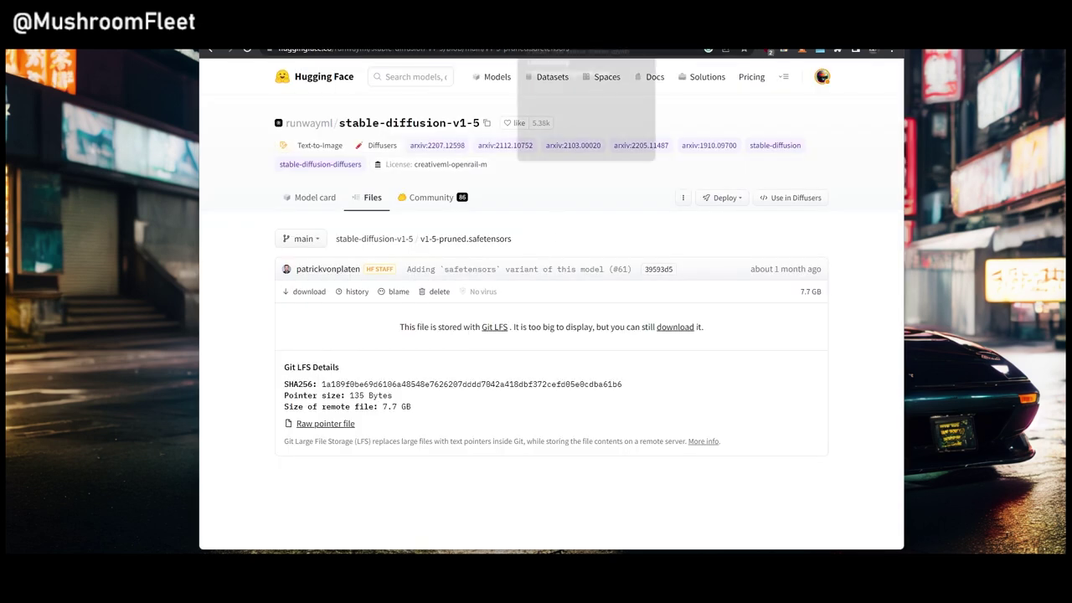
key(ctrl+Tab)
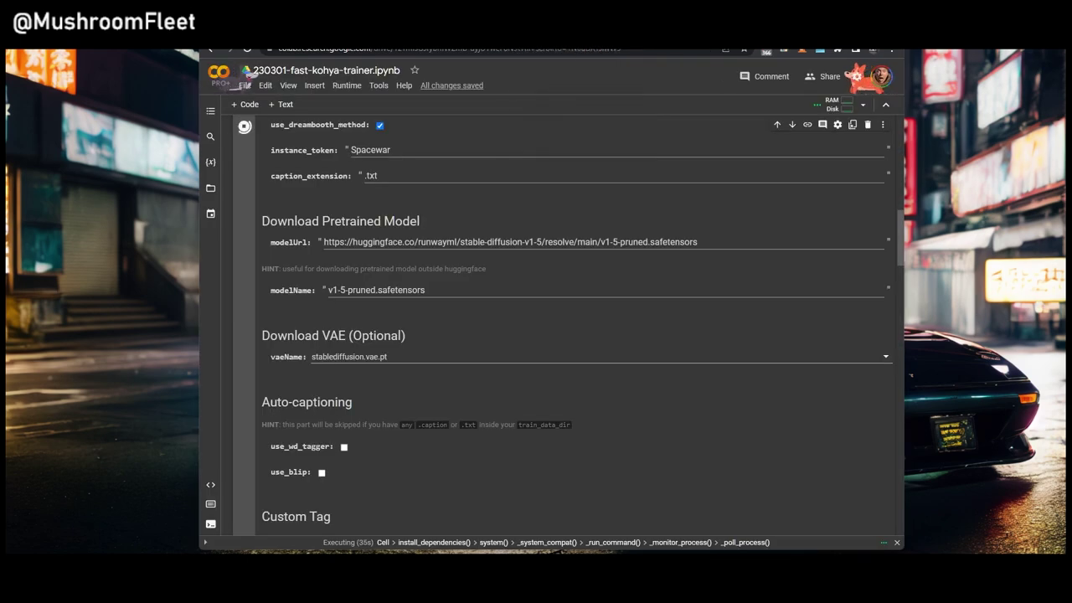
Step: Review the captioning, custom tag, LoRA, optimizer and training settings while the training cell runs
scroll(515, 272, down, 2)
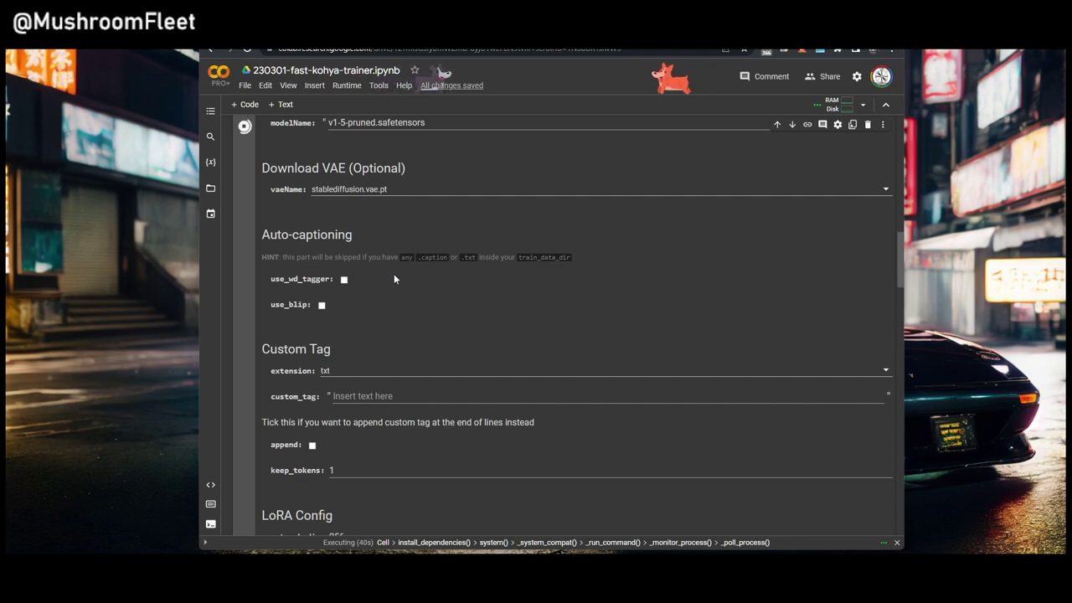
scroll(382, 274, down, 4)
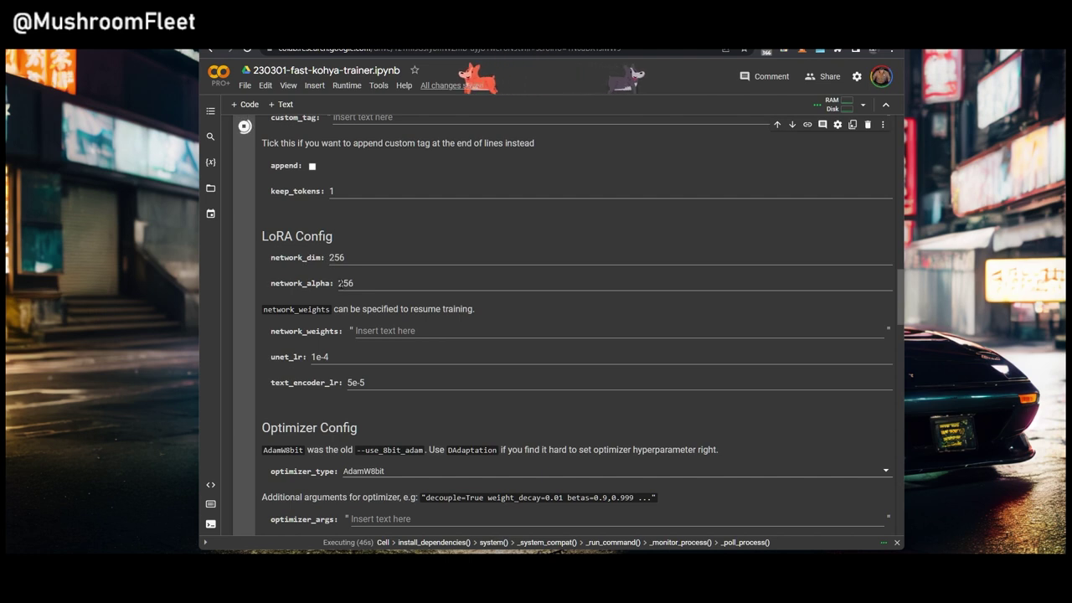
scroll(389, 326, down, 2)
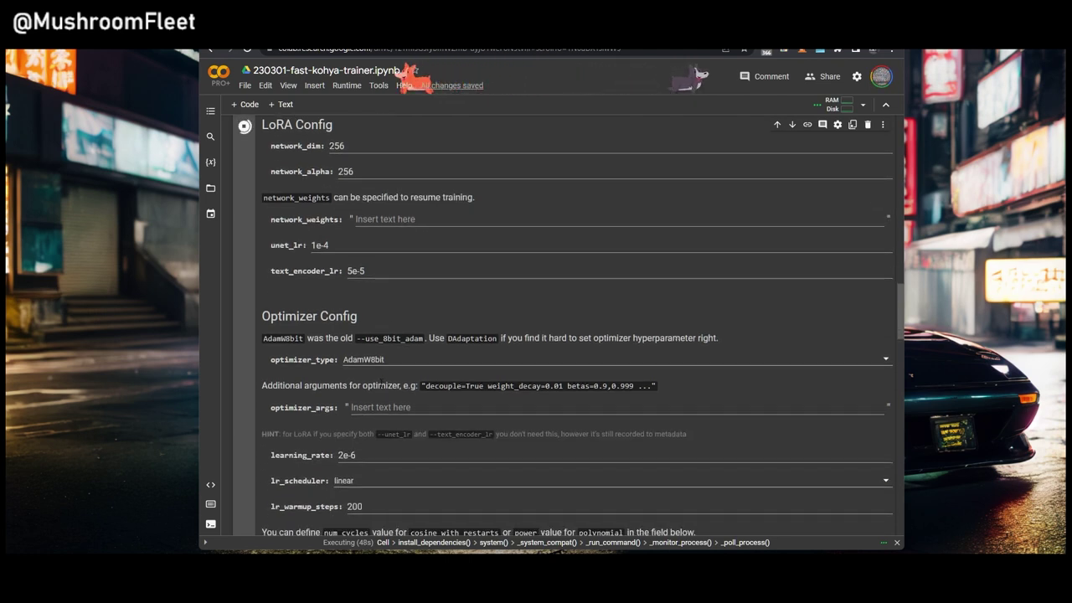
scroll(388, 326, down, 2)
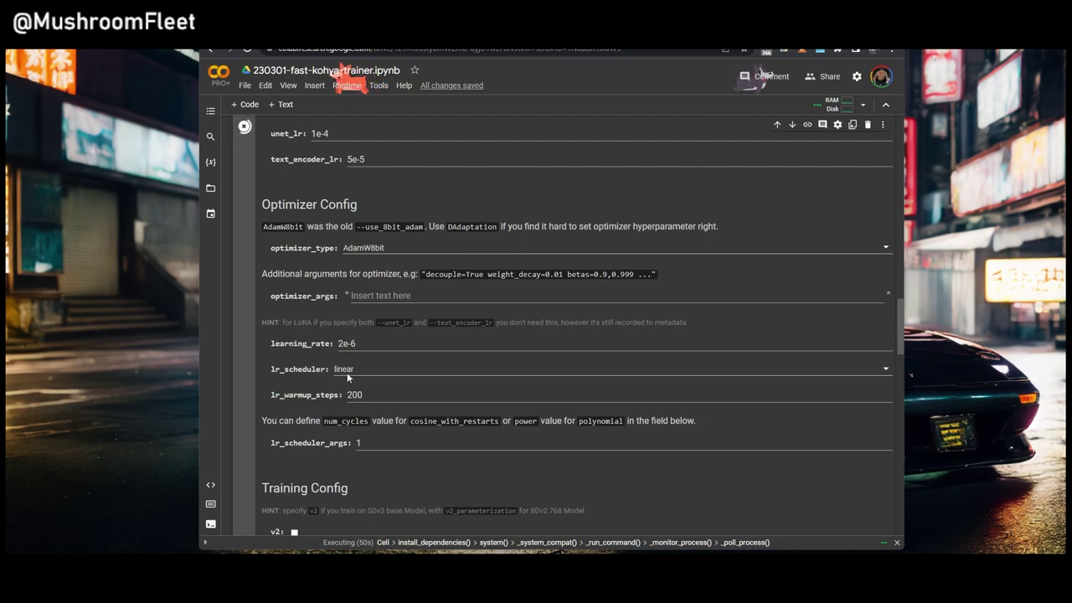
scroll(385, 357, down, 3)
scroll(398, 357, down, 2)
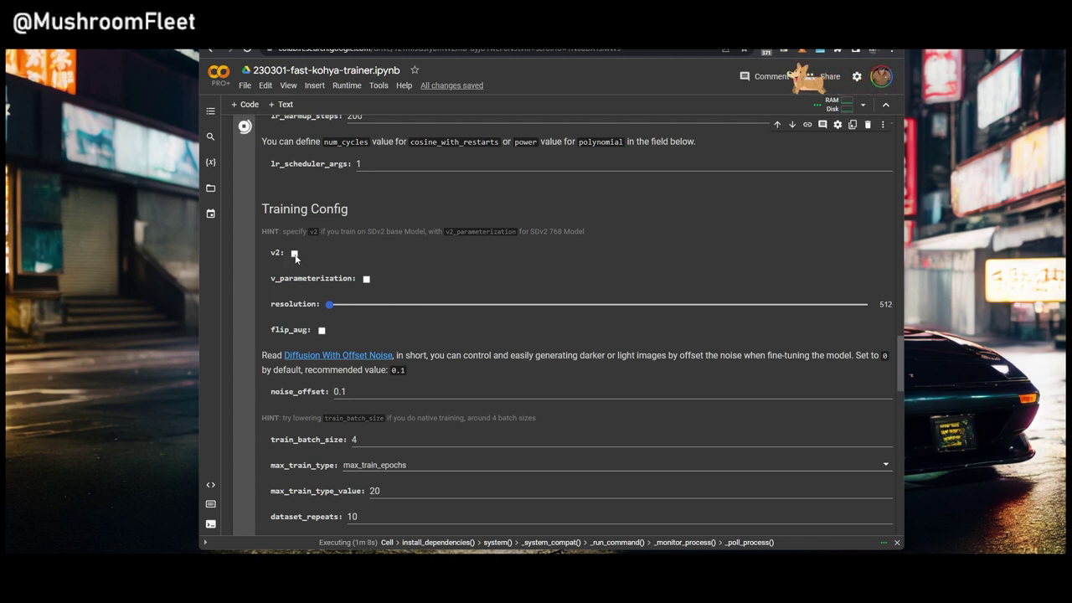
scroll(425, 362, down, 1)
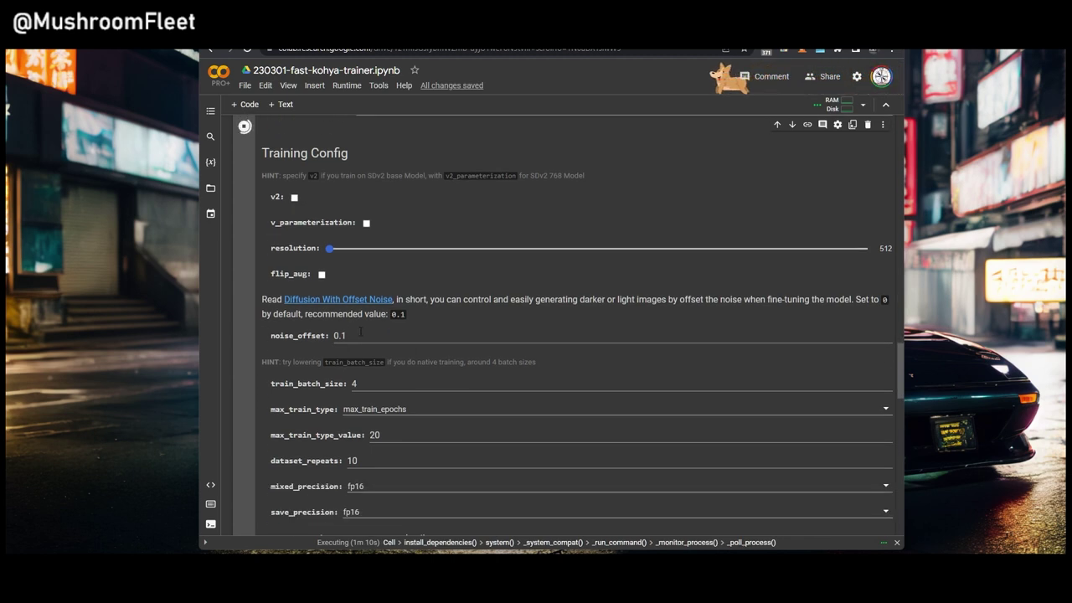
Step: Review the noise offset, batch size, epoch and save settings in Training Config and the training cell's install output
drag(345, 336, 301, 345)
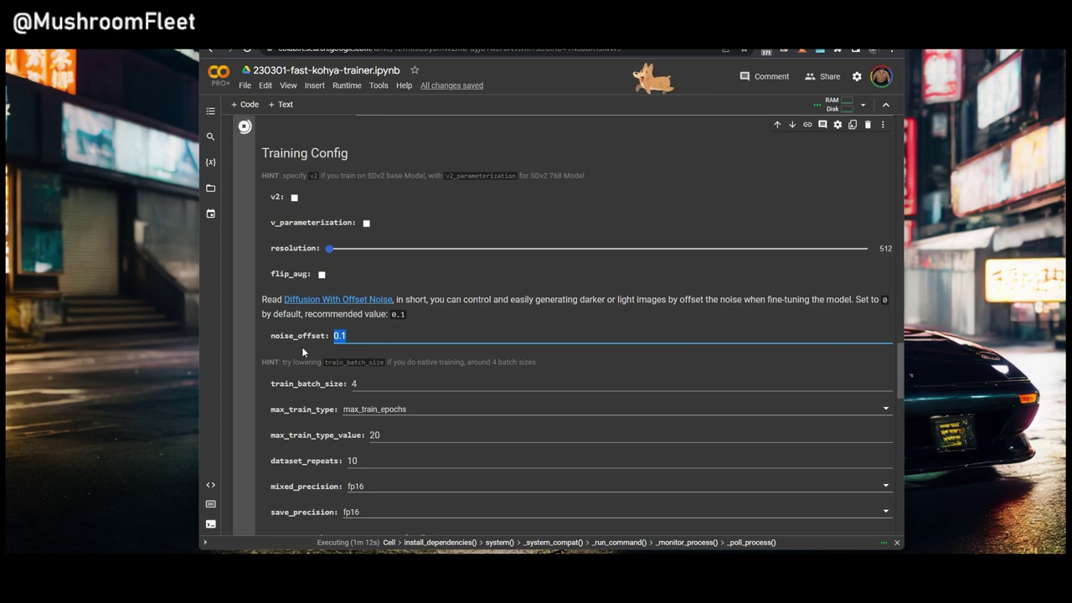
scroll(301, 347, down, 3)
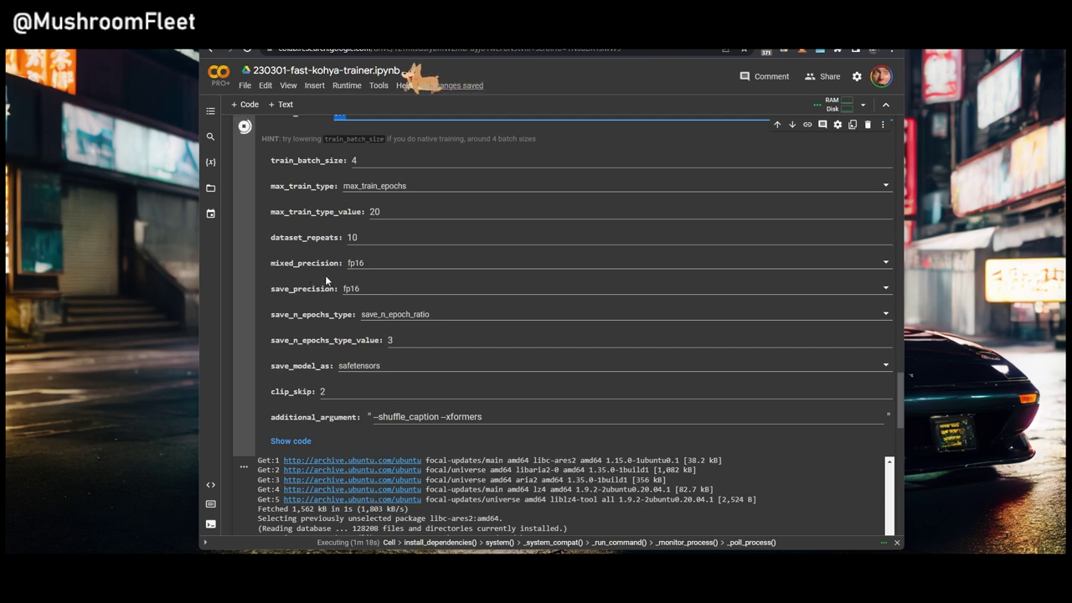
scroll(320, 294, down, 4)
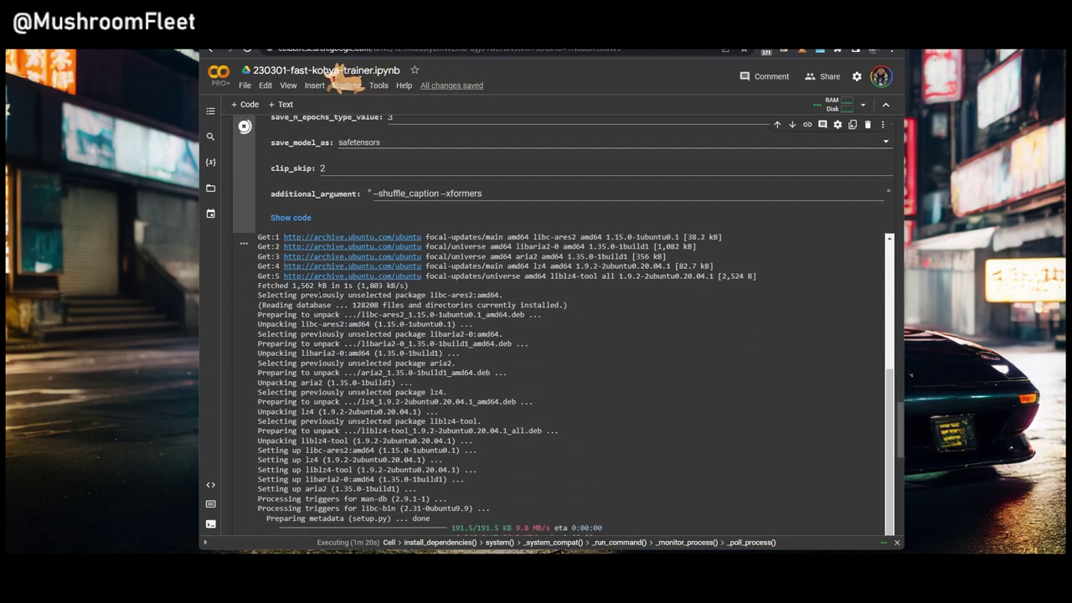
scroll(551, 326, up, 2)
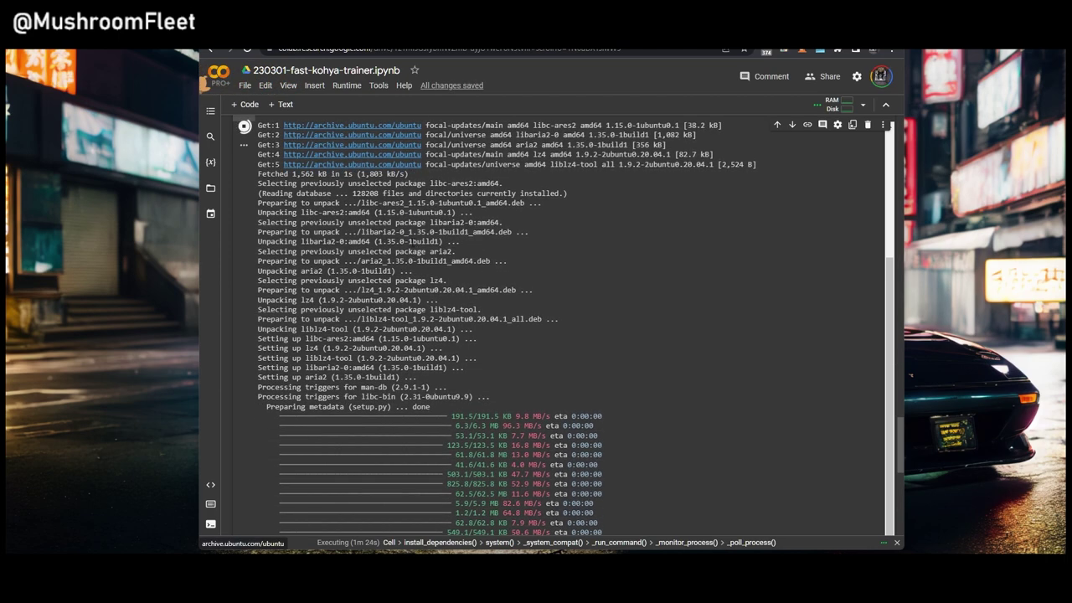
scroll(445, 318, down, 3)
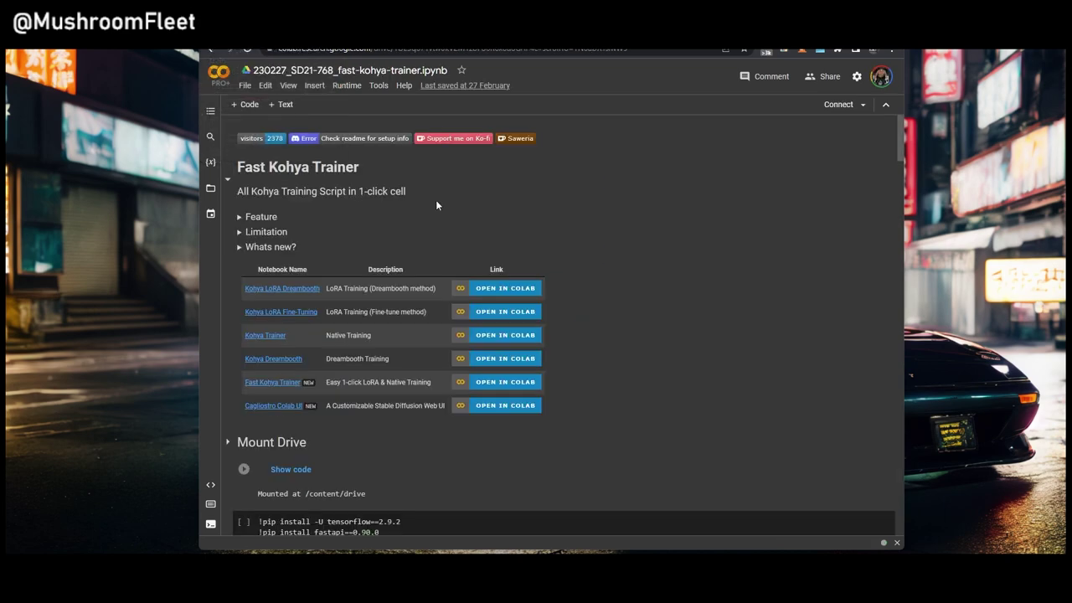
Step: In the 230227_SD21-768_fast-kohya-trainer notebook, copy the pip install lines for tensorflow 2.9.2 and fastapi 0.90.0
scroll(458, 201, down, 3)
drag(394, 311, 248, 306)
key(ctrl+c)
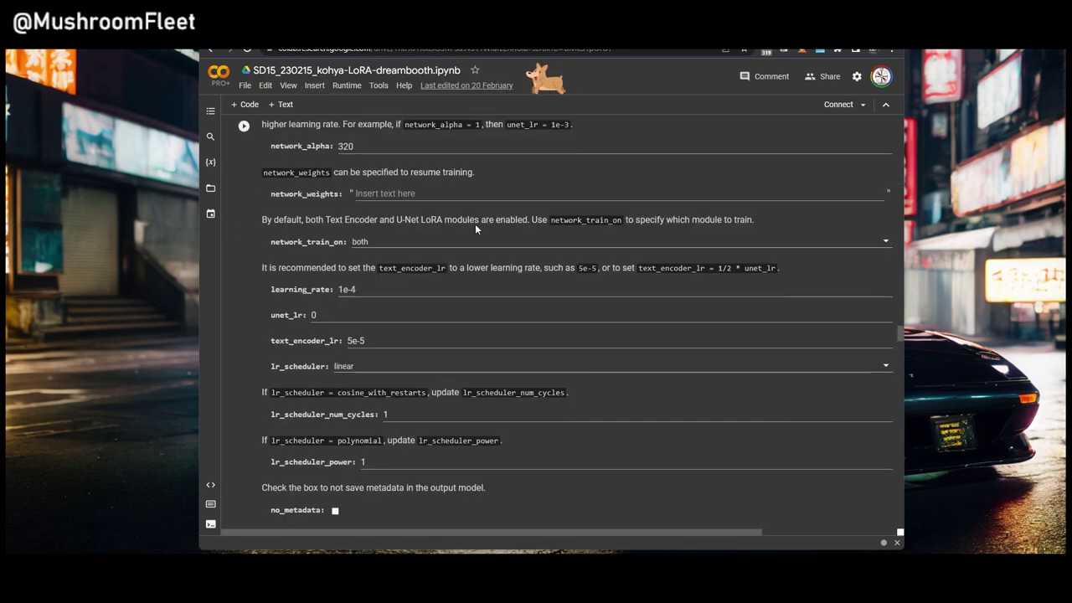
Step: Look through the LoRA parameters and training folder settings in the SD15_230215_kohya-LoRA-dreambooth notebook
scroll(475, 227, up, 4)
scroll(474, 226, up, 1)
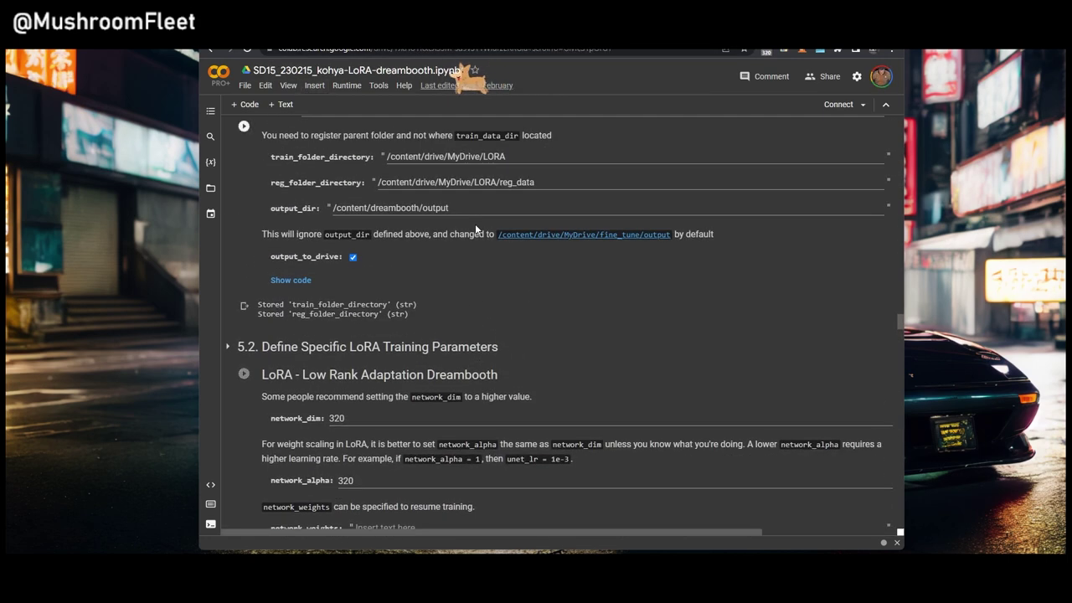
scroll(474, 227, up, 2)
scroll(475, 223, up, 3)
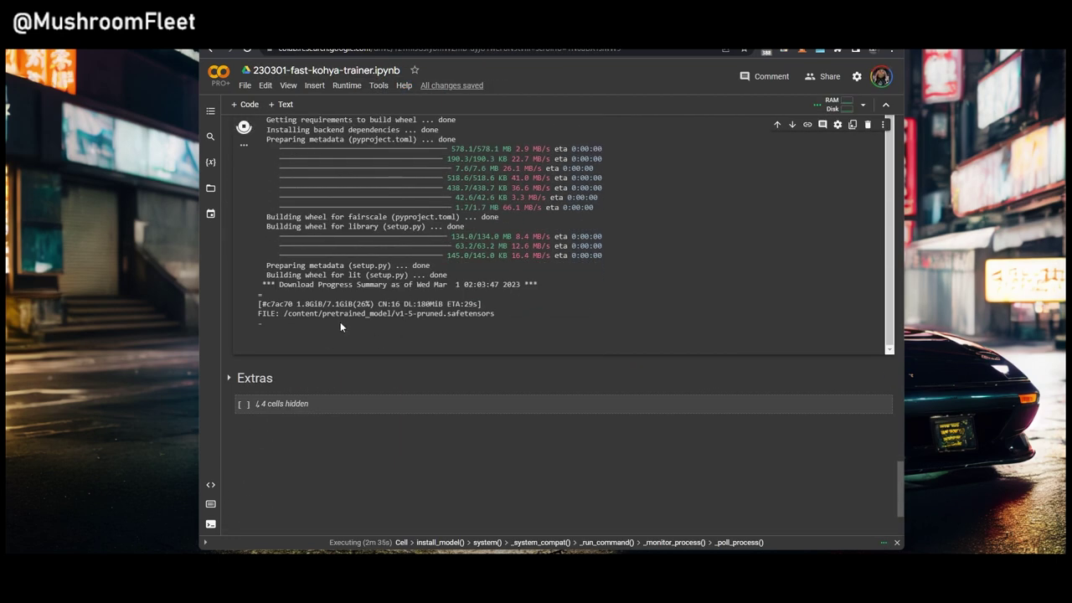
Step: Check the v1-5-pruned.safetensors download progress in the 230301-fast-kohya-trainer notebook and return to the Mount Drive section
scroll(376, 325, down, 1)
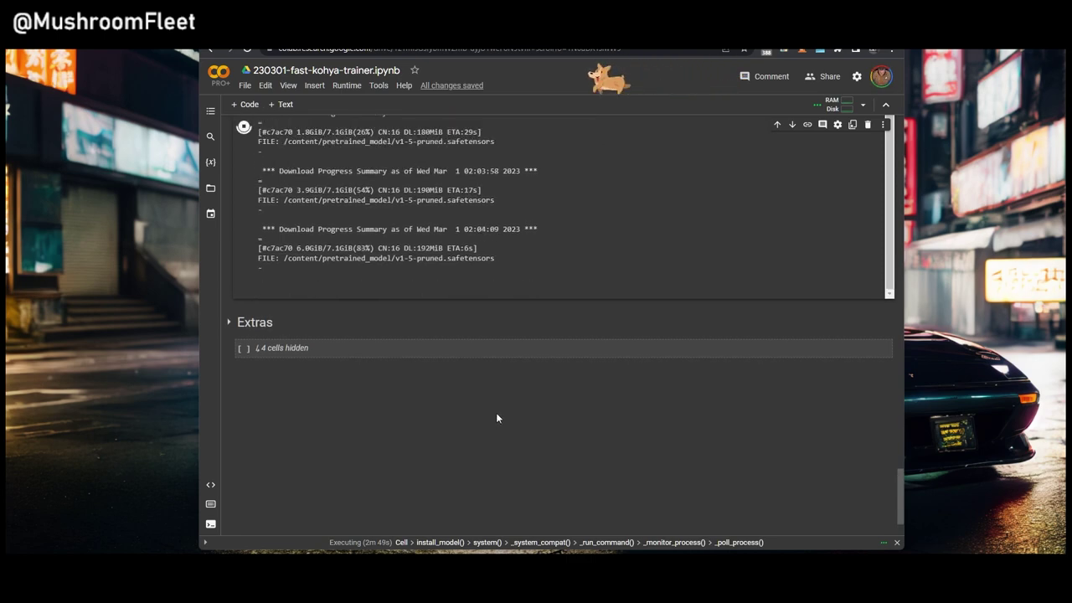
scroll(572, 419, up, 20)
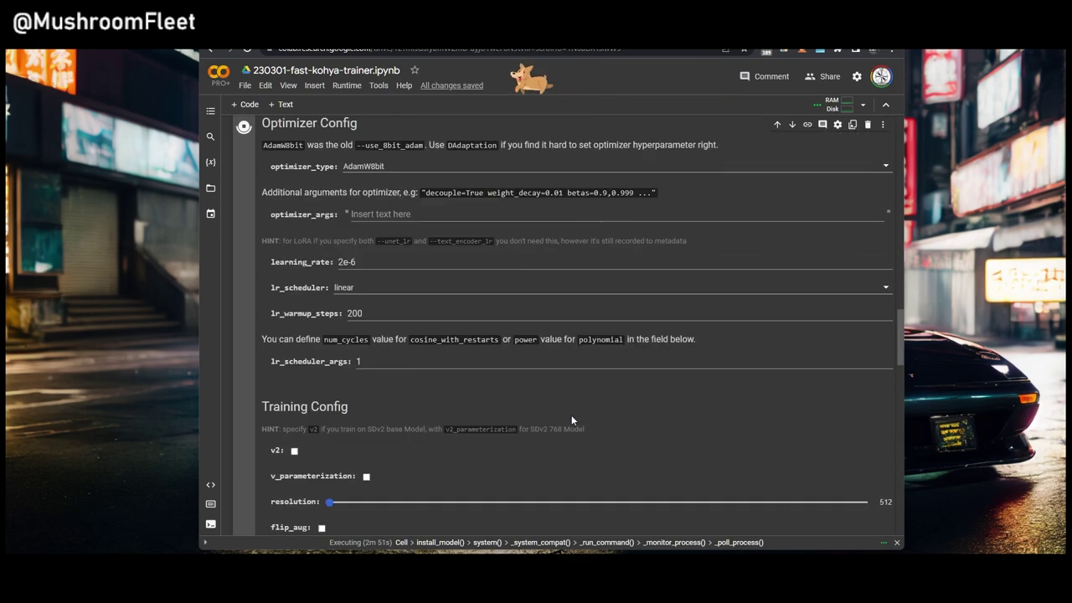
scroll(571, 416, down, 1)
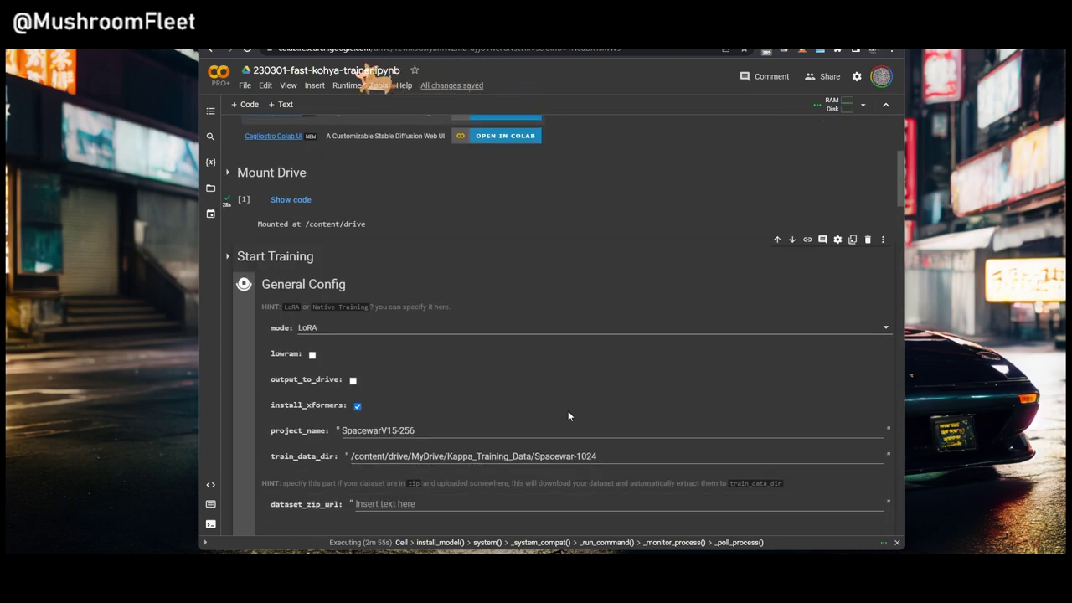
Step: Insert a code cell between Mount Drive and Start Training containing !pip install -U tensorflow==2.9.2 and !pip install fastapi==0.90.0
mouse_move(541, 237)
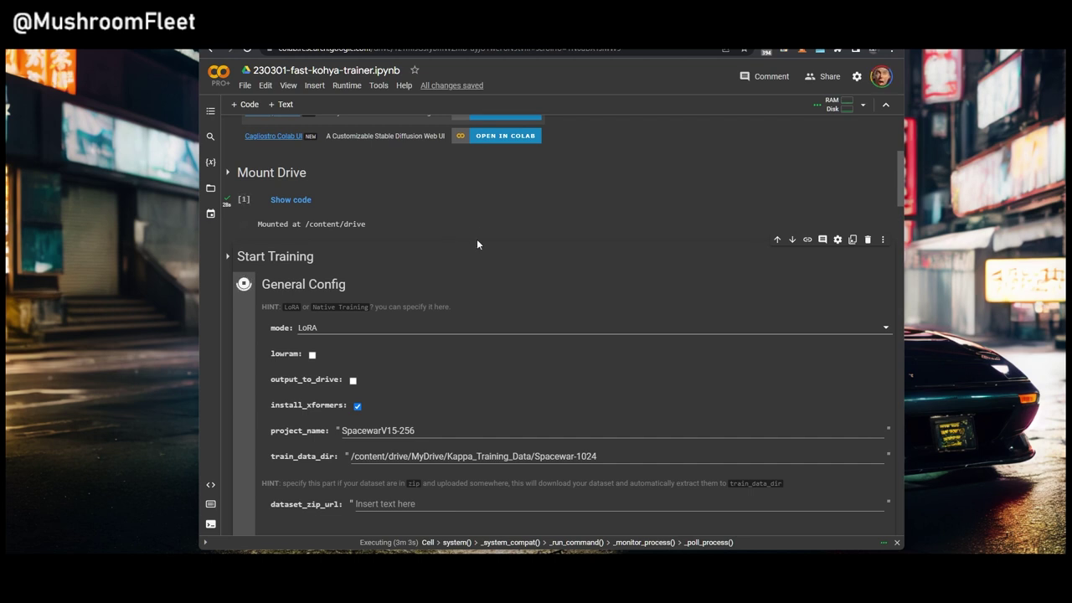
mouse_move(506, 243)
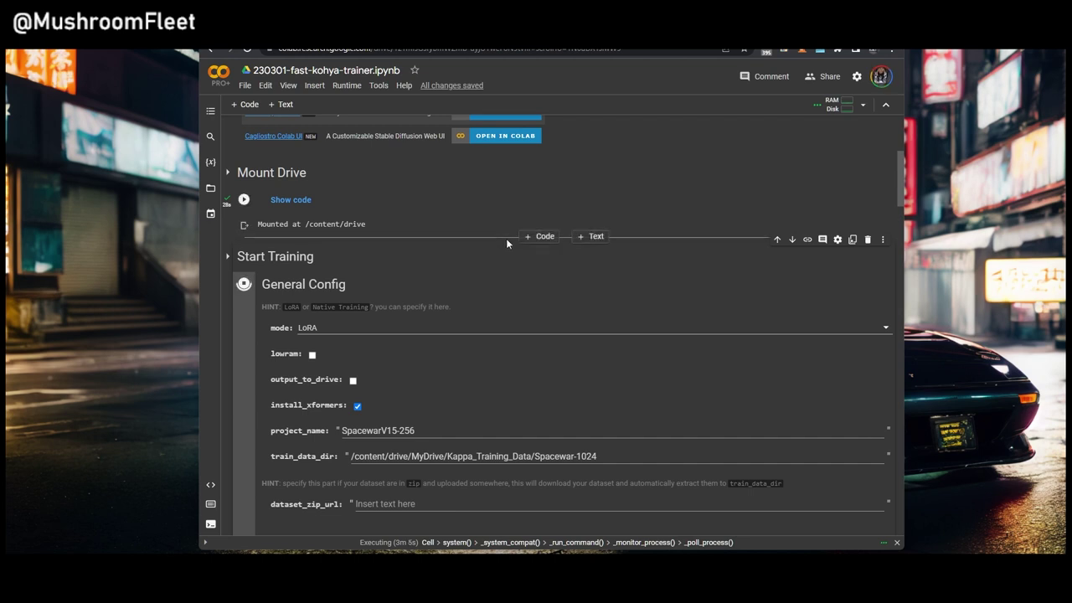
click(546, 238)
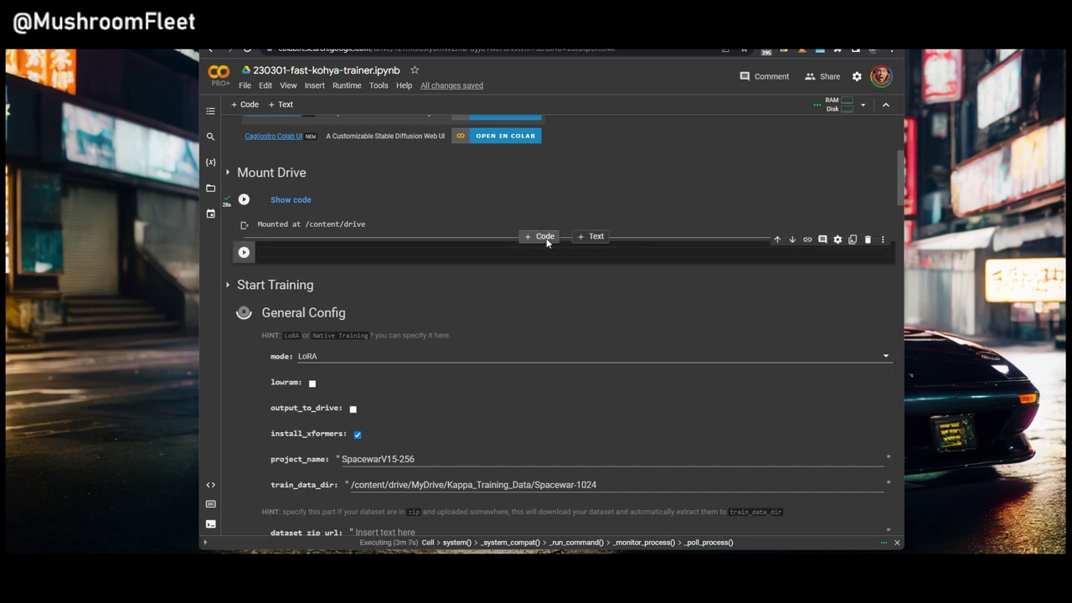
key(ctrl+v)
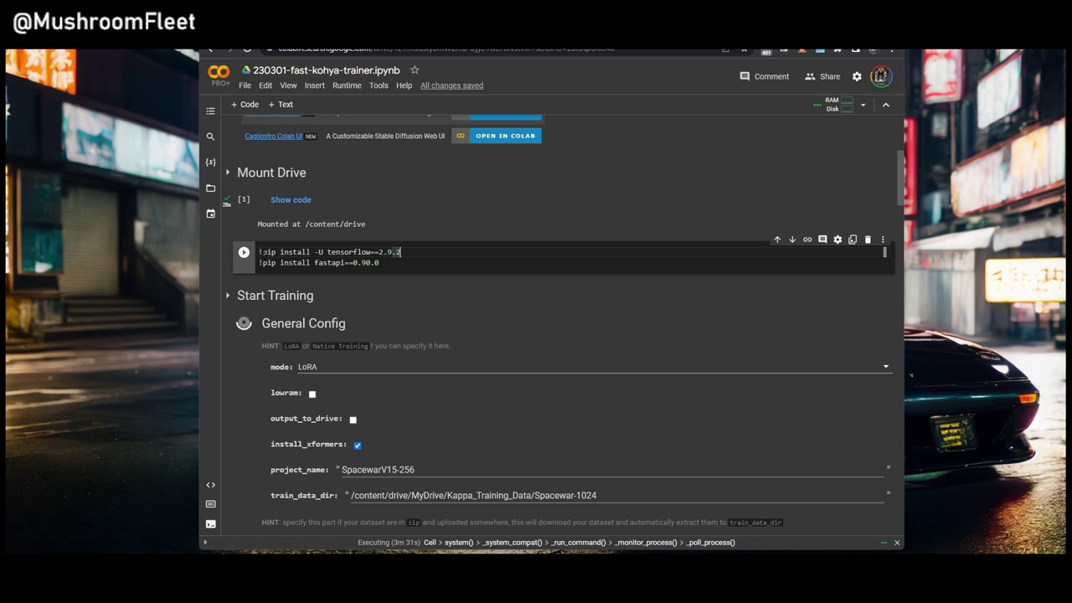
click(261, 251)
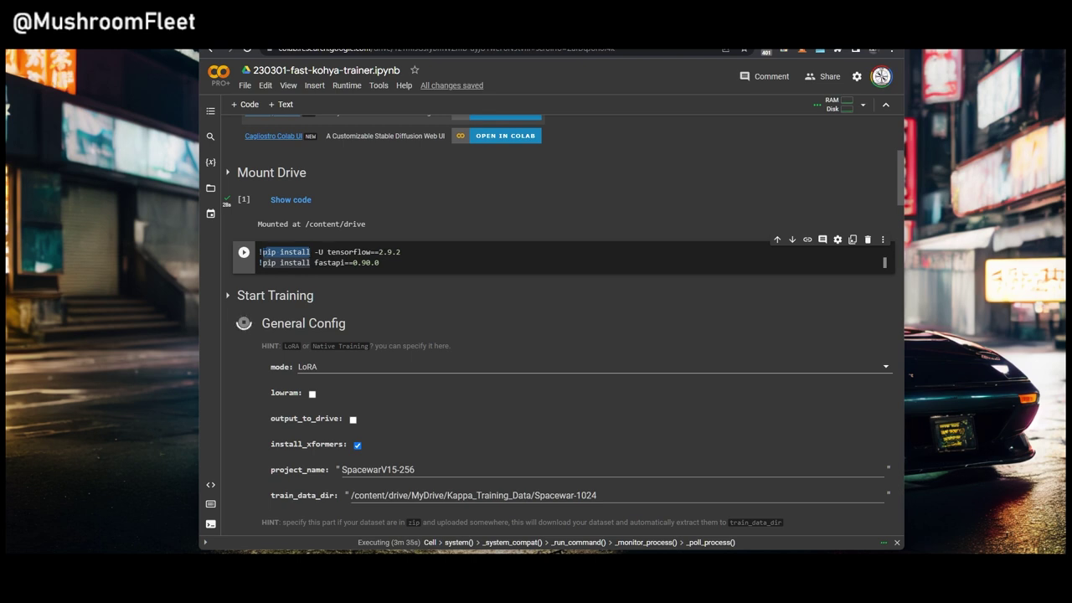
key(Left)
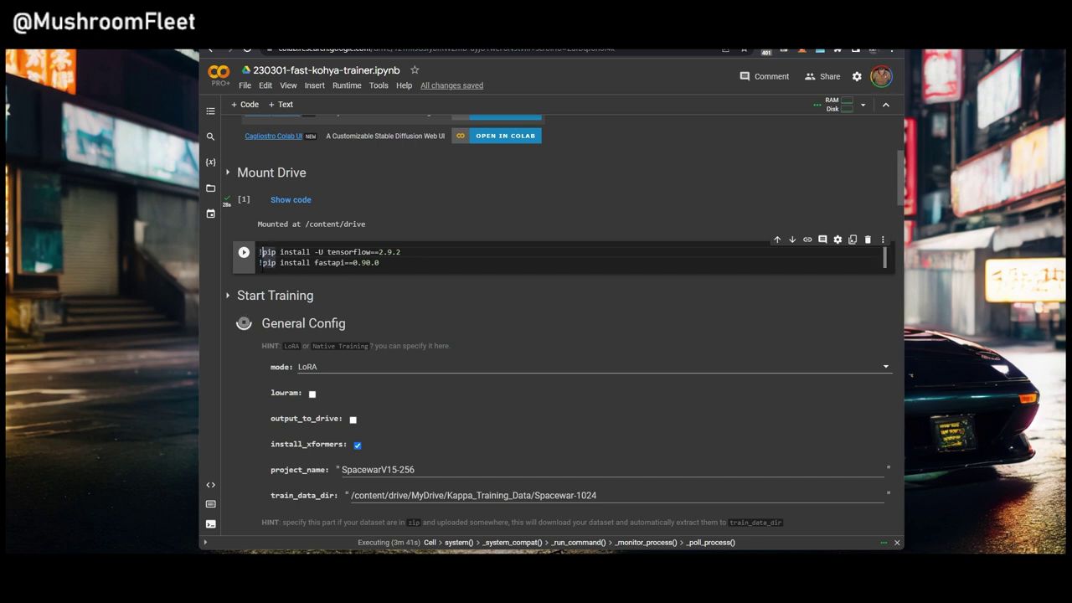
click(392, 262)
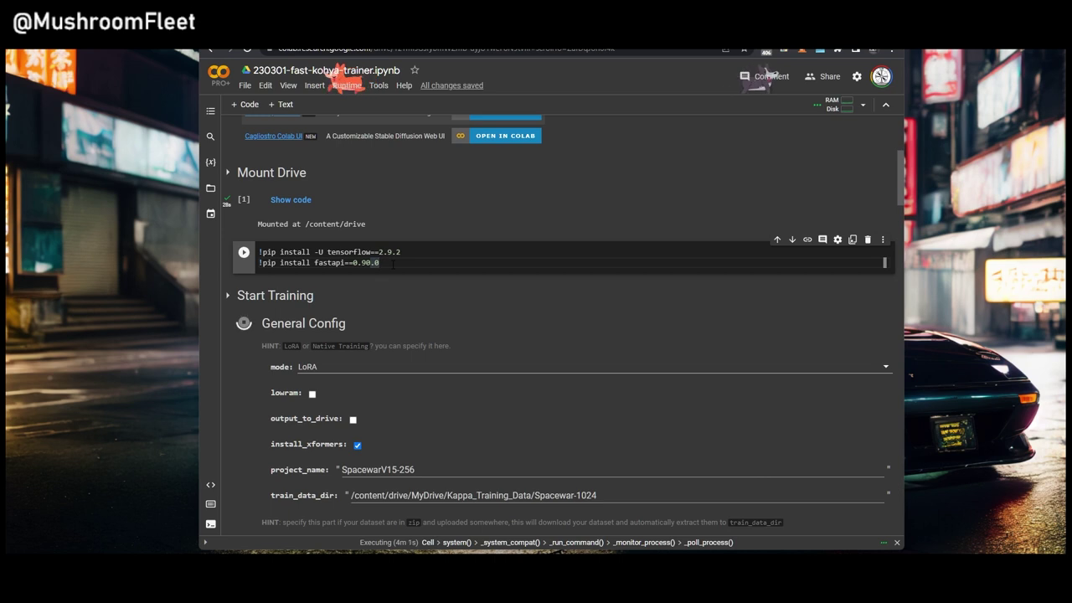
Step: Show the runtime's resource usage and skim the pretrained model, LoRA, optimizer and training settings
click(847, 107)
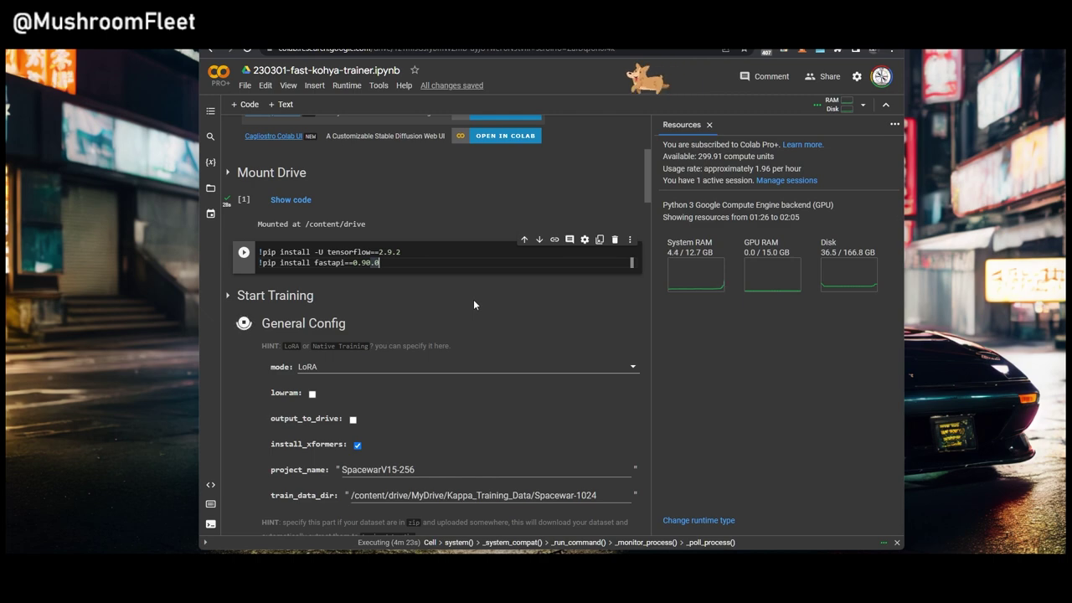
scroll(473, 304, down, 15)
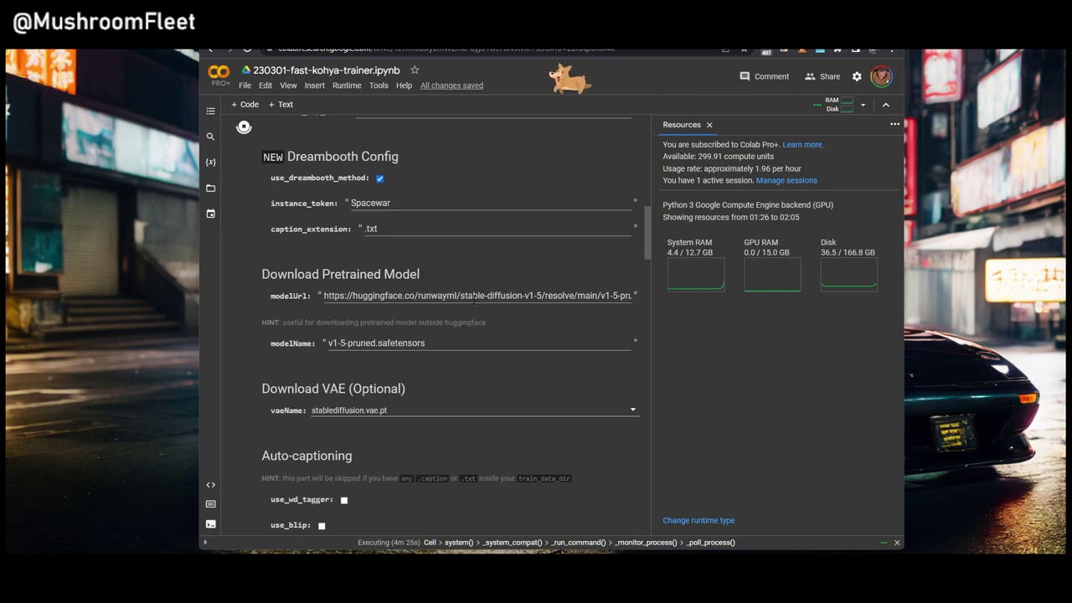
scroll(473, 304, down, 5)
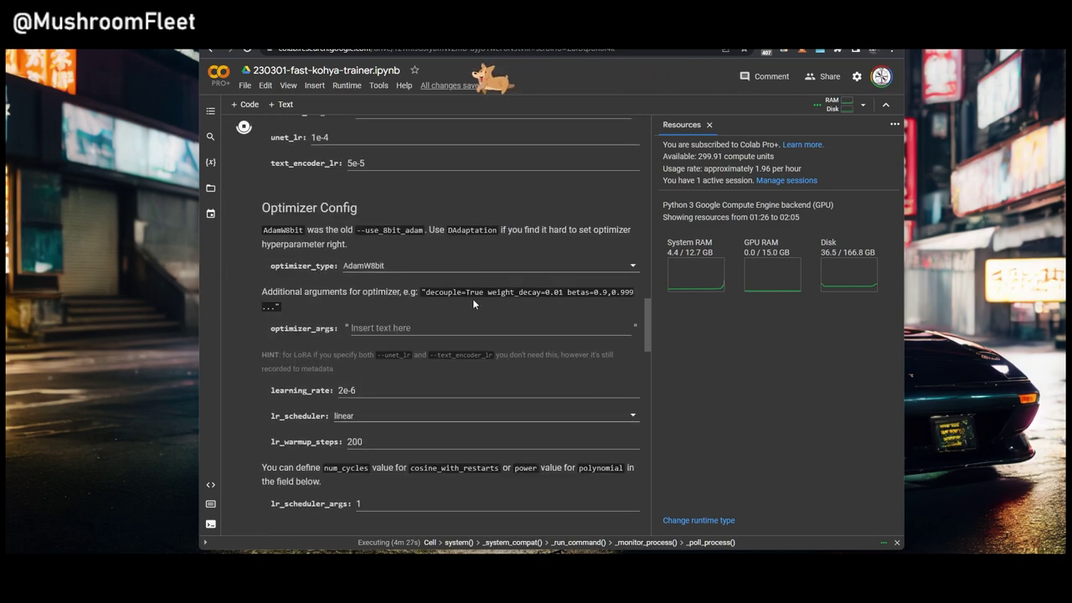
scroll(472, 303, down, 2)
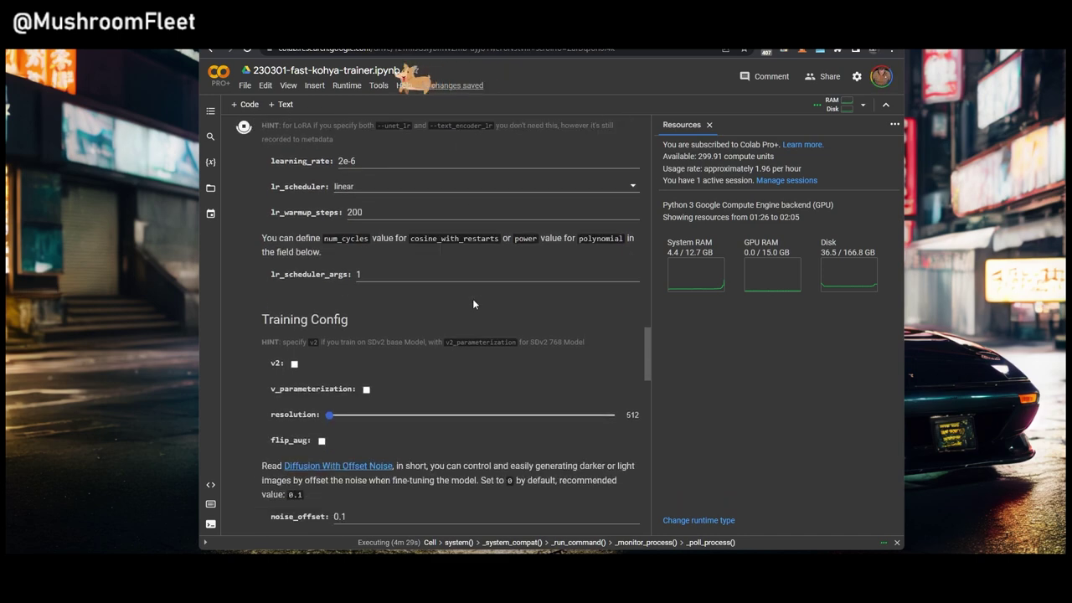
scroll(559, 304, up, 15)
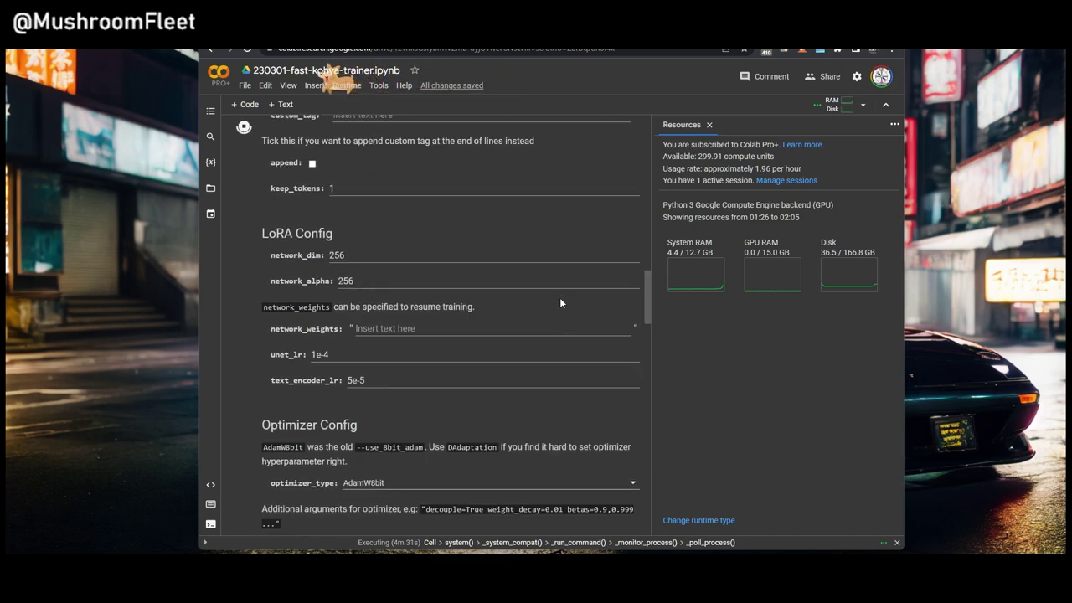
scroll(561, 303, up, 12)
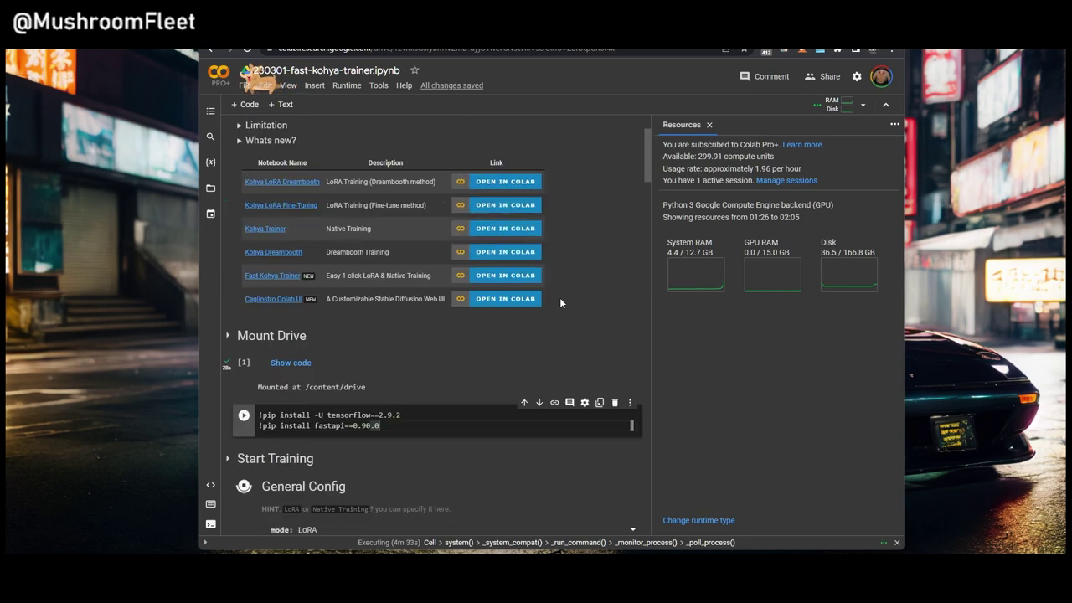
Step: Examine the tensorflow and fastapi install cell under Mount Drive and the notebook's file name
scroll(561, 304, down, 4)
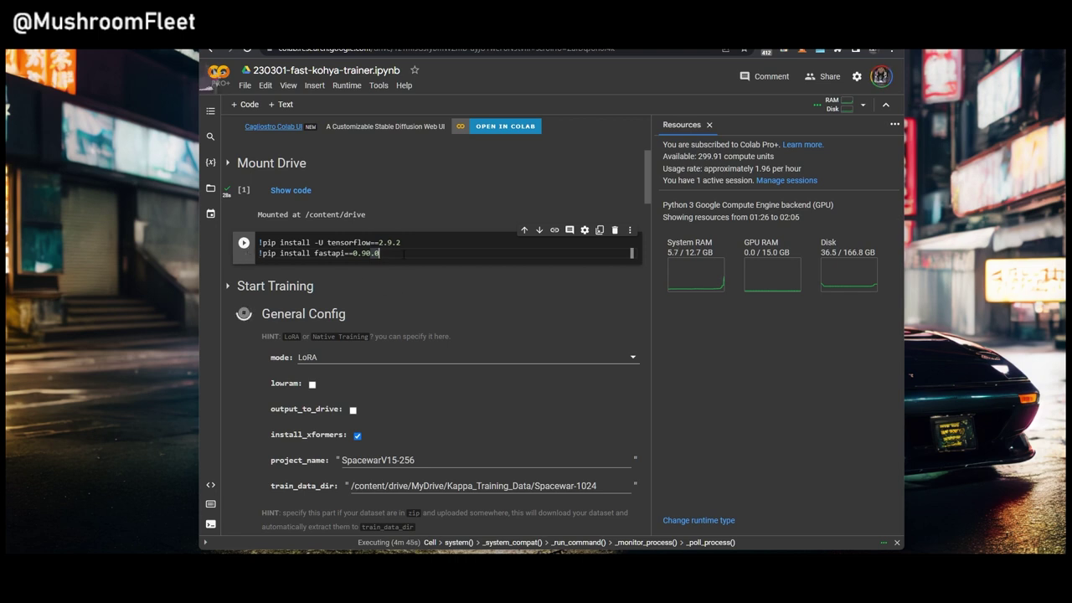
key(ctrl+a)
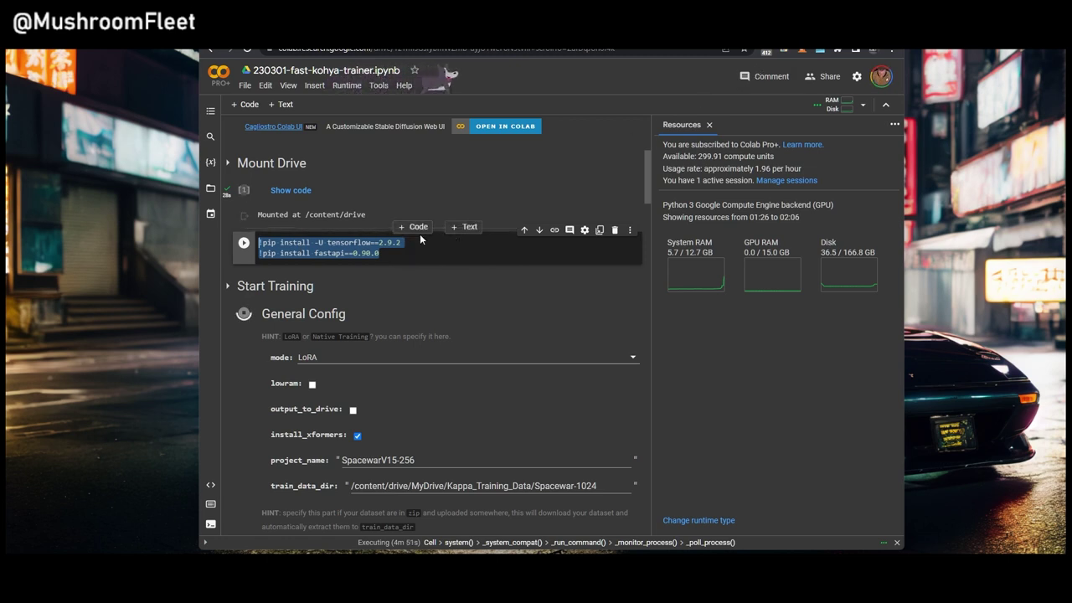
click(253, 70)
drag(253, 70, 401, 72)
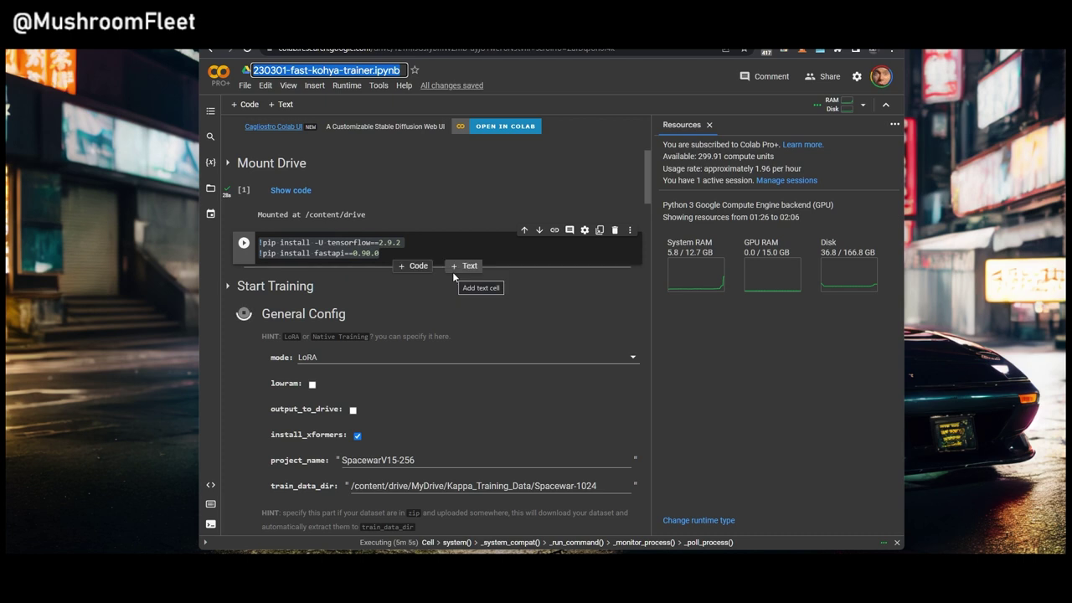
click(454, 271)
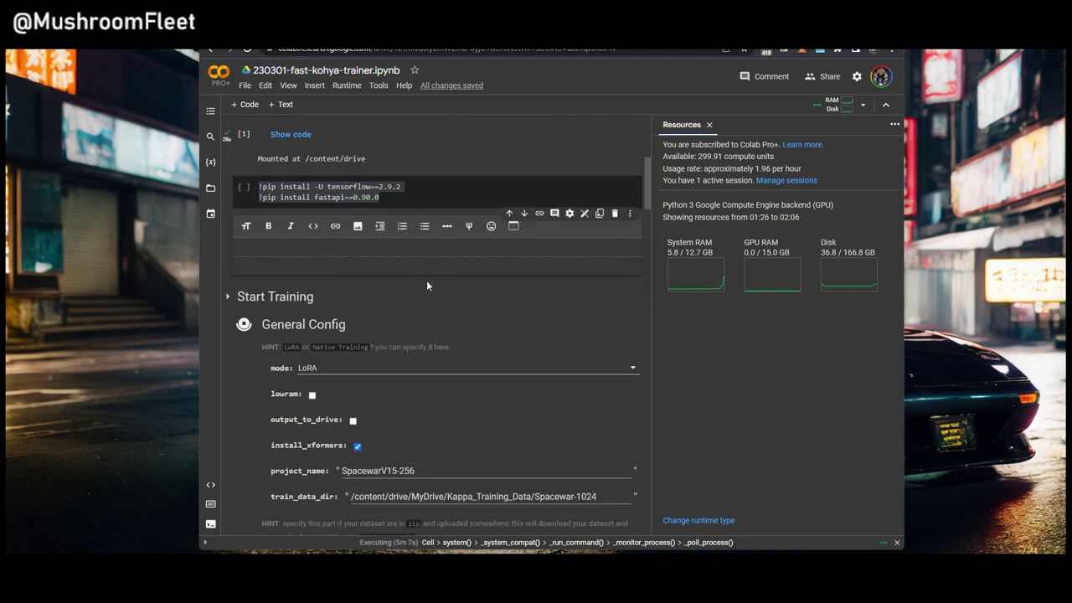
key(shift+Return)
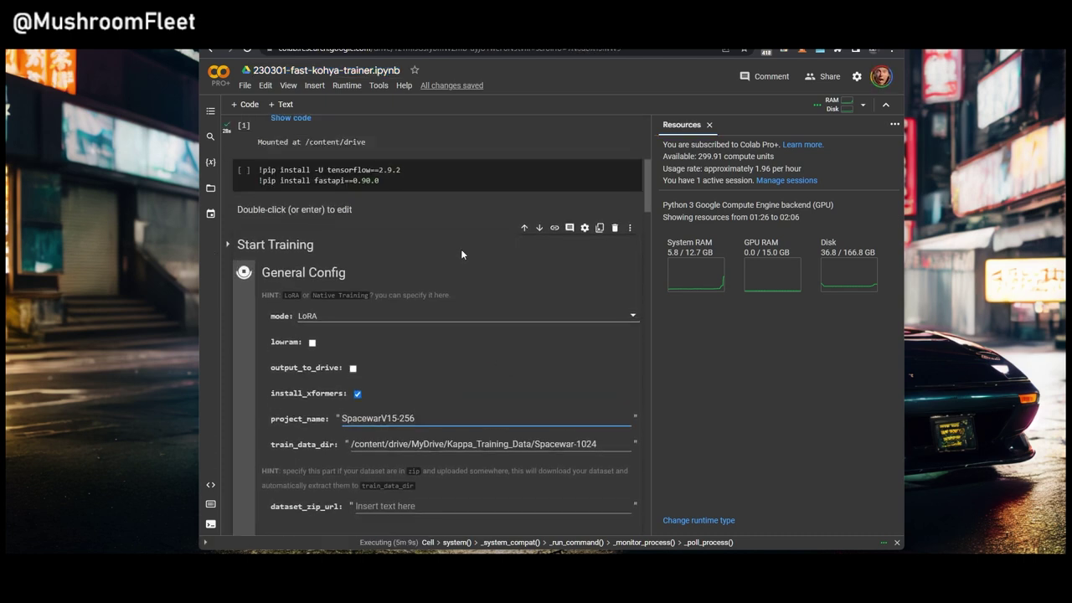
click(364, 279)
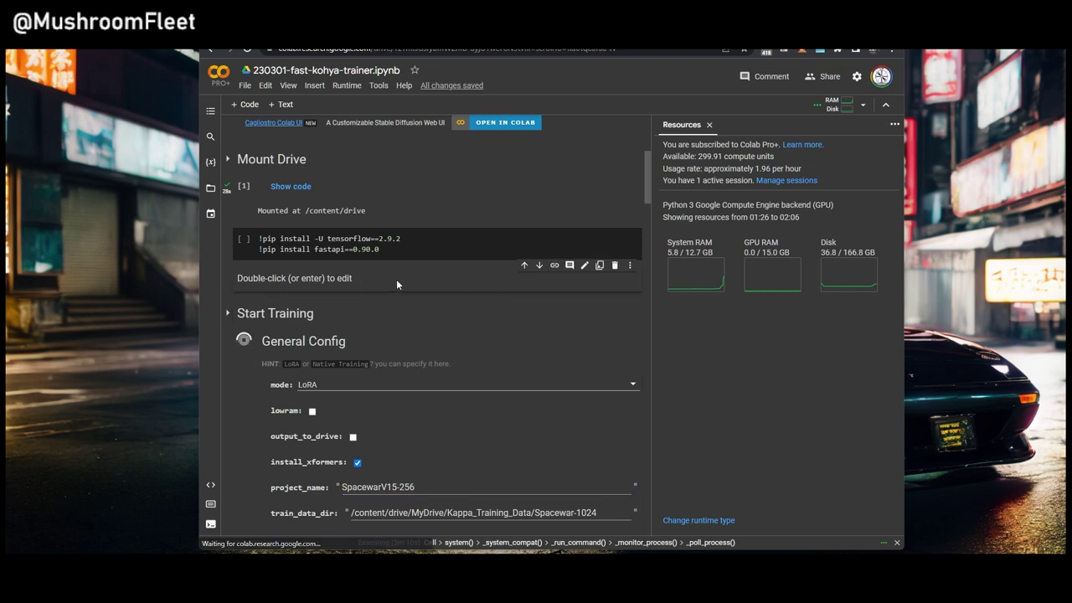
click(614, 267)
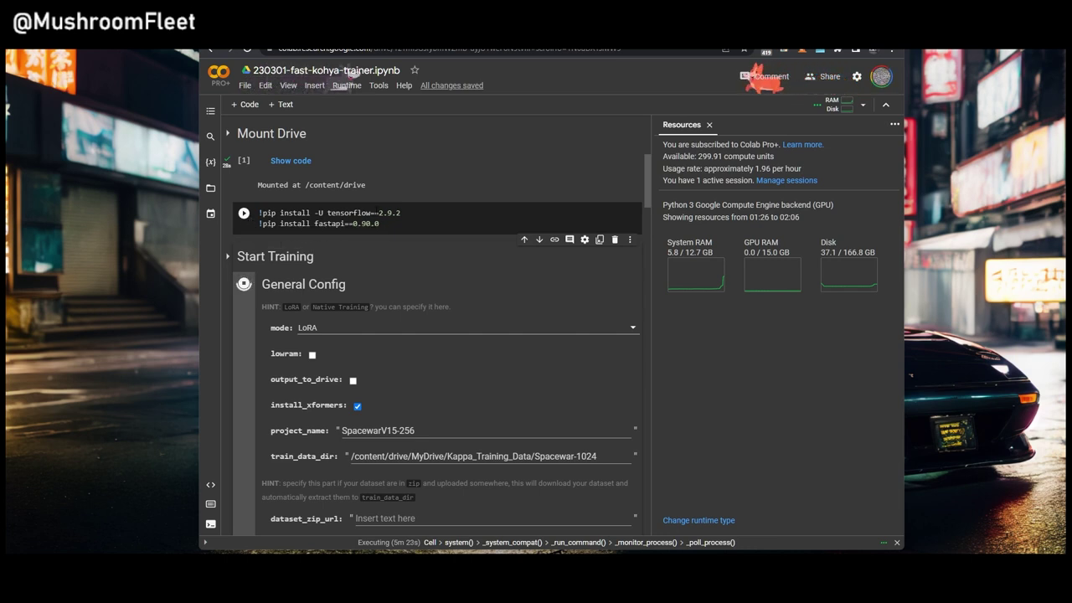
Step: Select both pip install lines in the code cell above Start Training for inspection
click(391, 223)
key(ctrl+a)
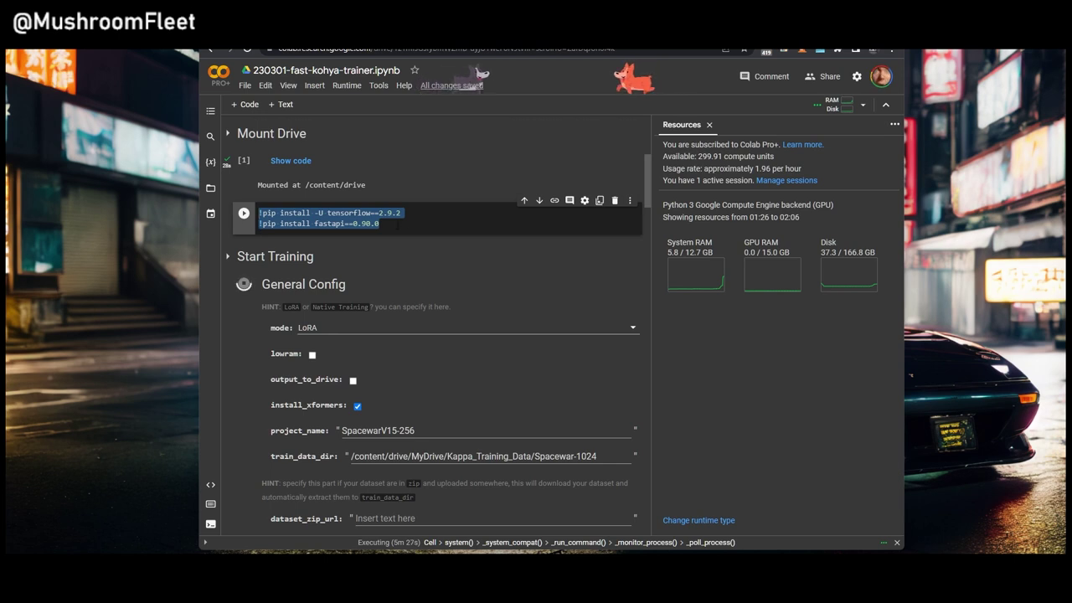
click(398, 225)
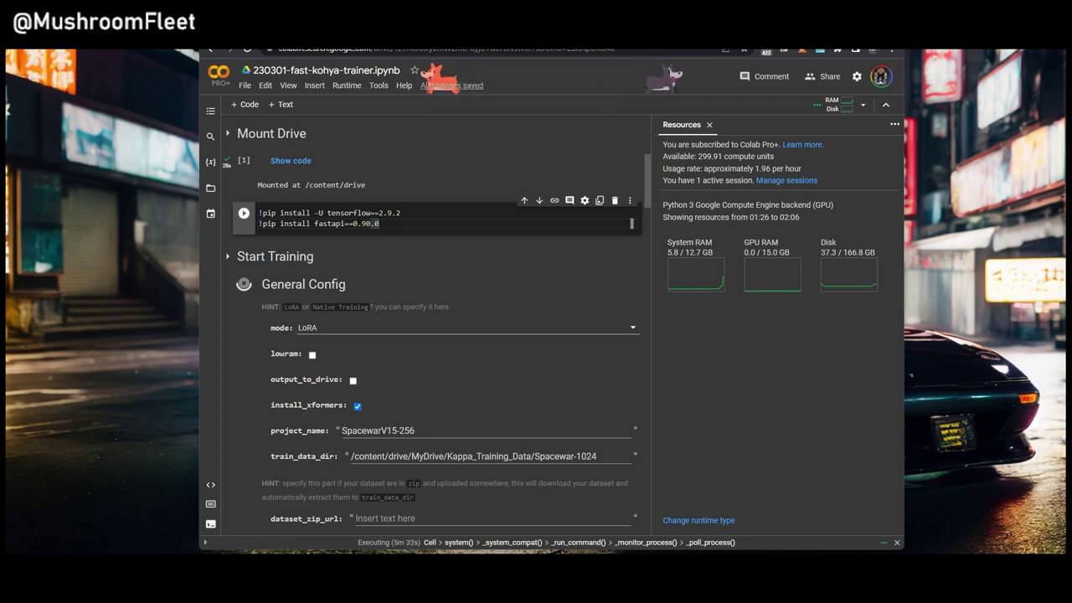
key(ctrl+a)
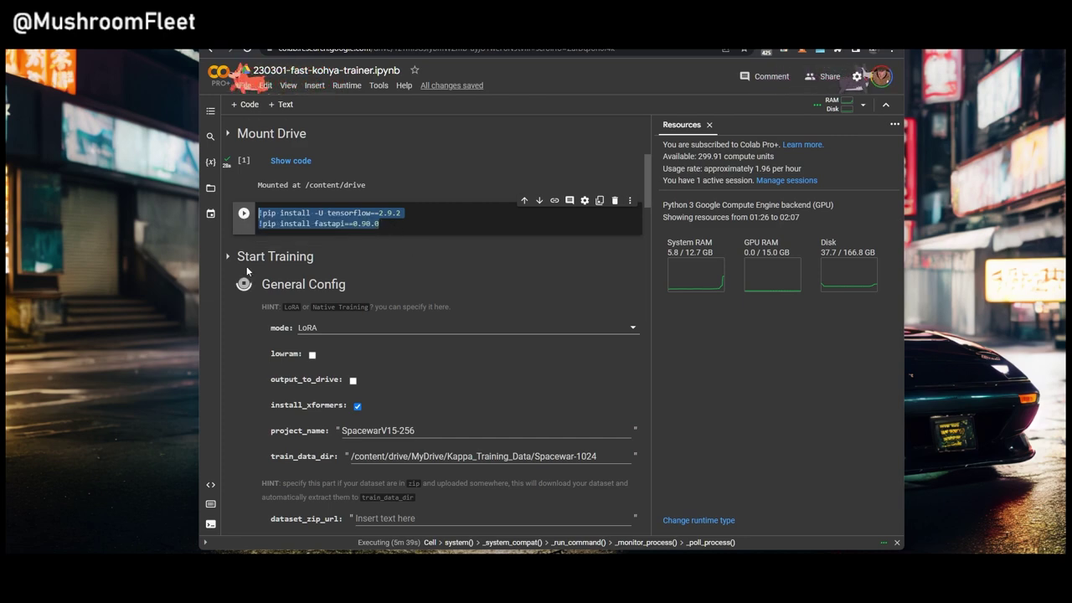
Step: Read the training cell's output log down to the latest progress line, including the full width of its long lines
scroll(448, 262, down, 1)
scroll(448, 262, down, 20)
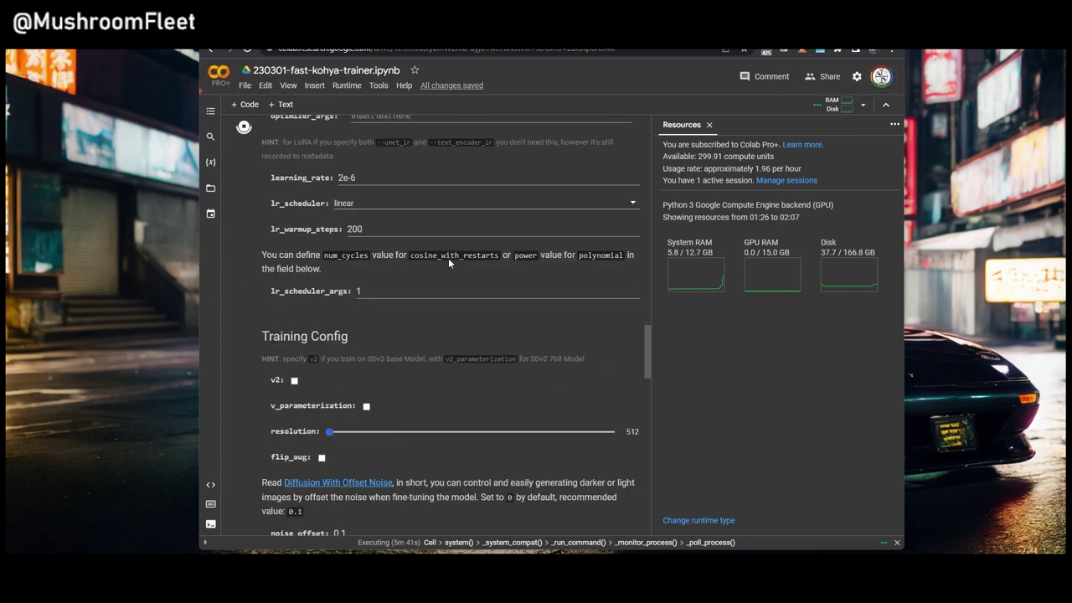
scroll(448, 260, down, 3)
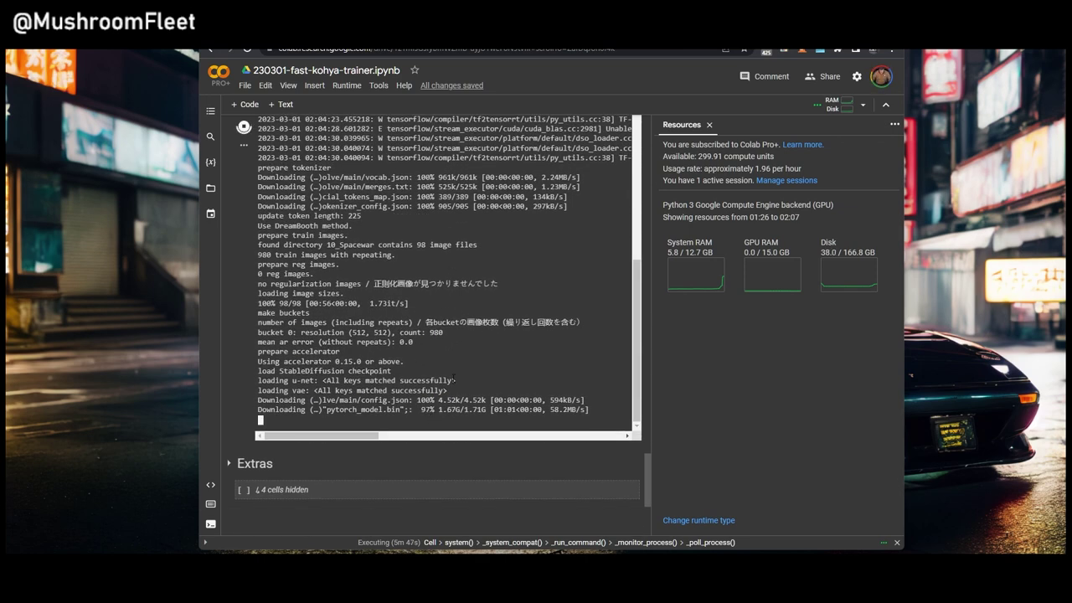
scroll(509, 304, up, 3)
drag(344, 433, 433, 435)
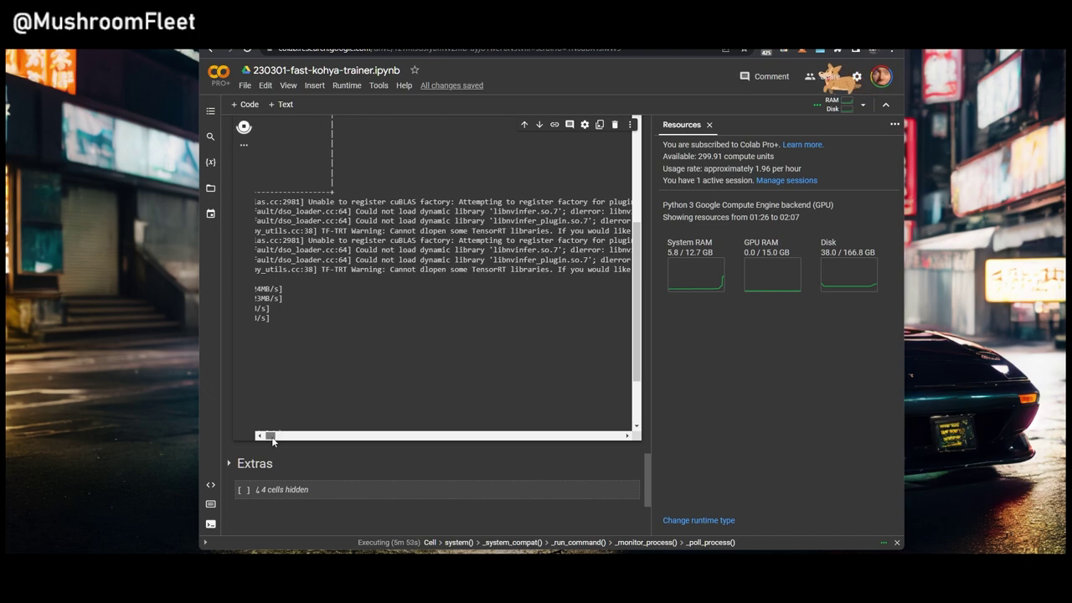
drag(271, 437, 269, 440)
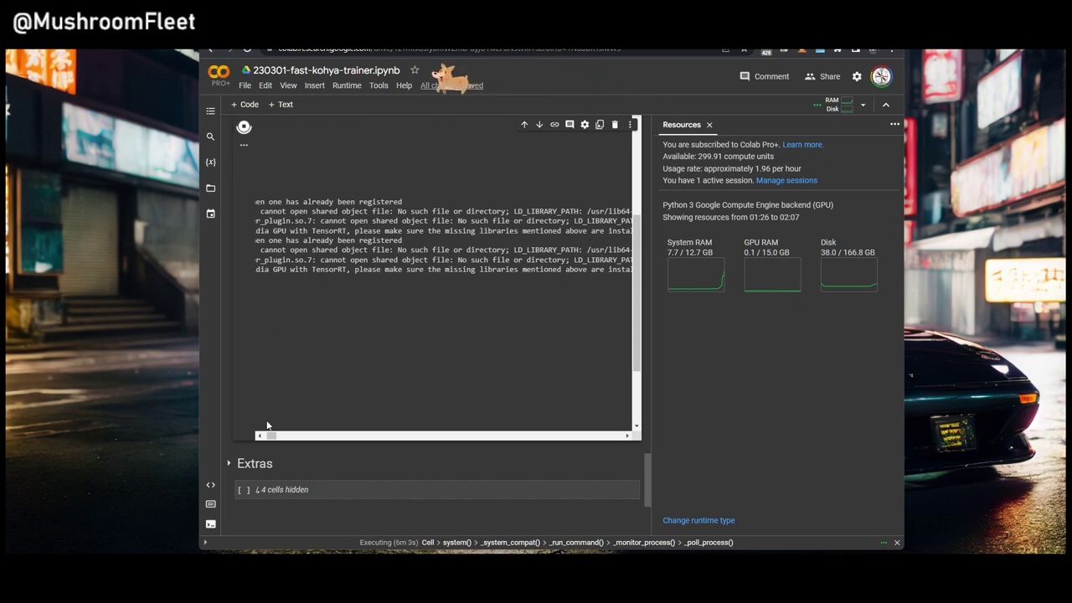
drag(271, 436, 252, 437)
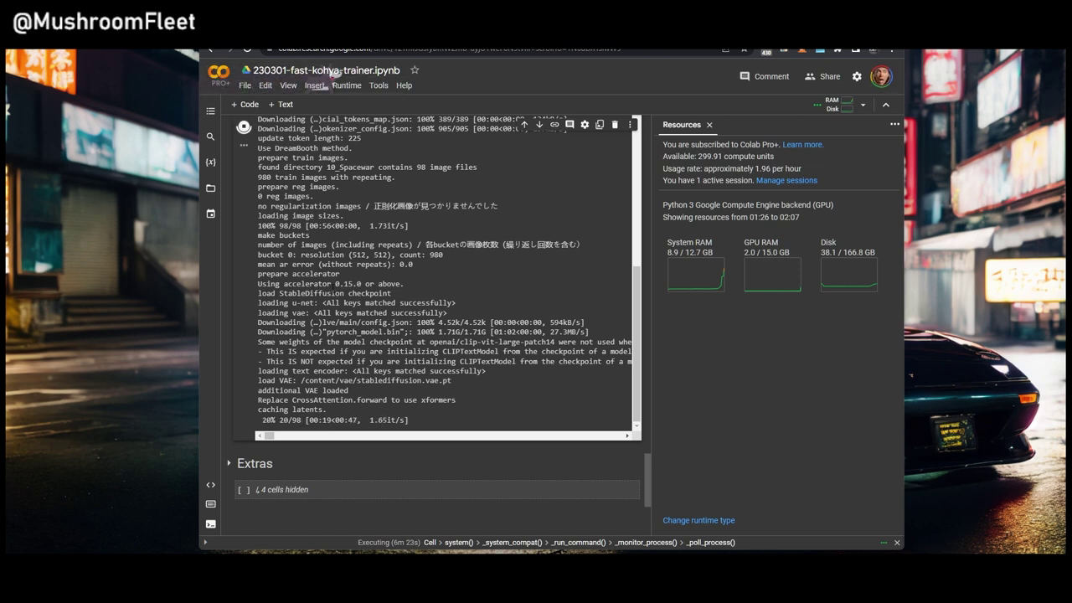
right_click(332, 287)
click(559, 462)
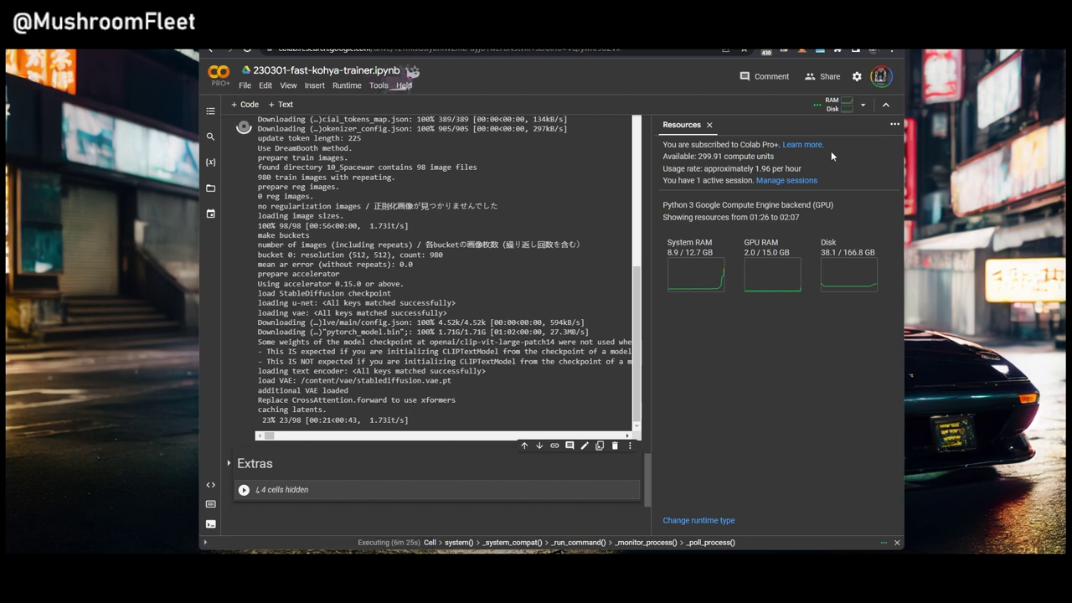